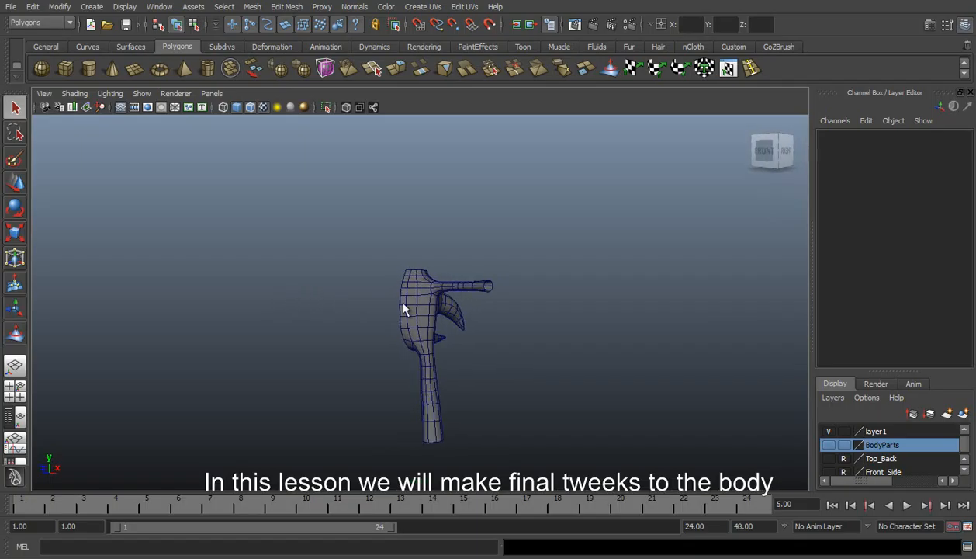
Display the half-body mesh unsmoothed and examine its torso topology from the front
{"action": "left_click", "coordinate": [420, 301]}
{"action": "key", "text": "1"}
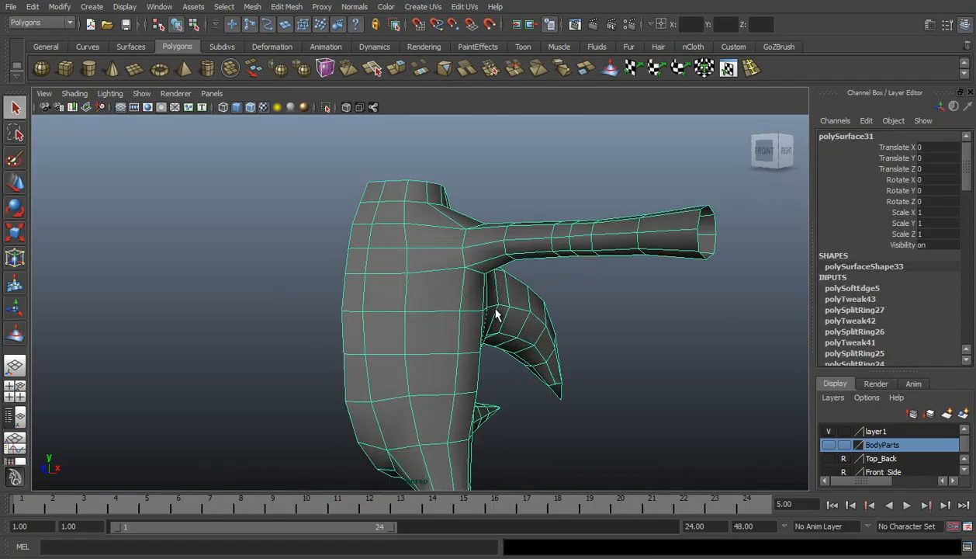
{"action": "left_click_drag", "start_coordinate": [477, 277], "coordinate": [503, 337], "text": "alt"}
{"action": "left_click", "coordinate": [529, 363]}
{"action": "left_click_drag", "start_coordinate": [502, 393], "coordinate": [479, 336], "text": "alt"}
{"action": "key", "text": "space"}
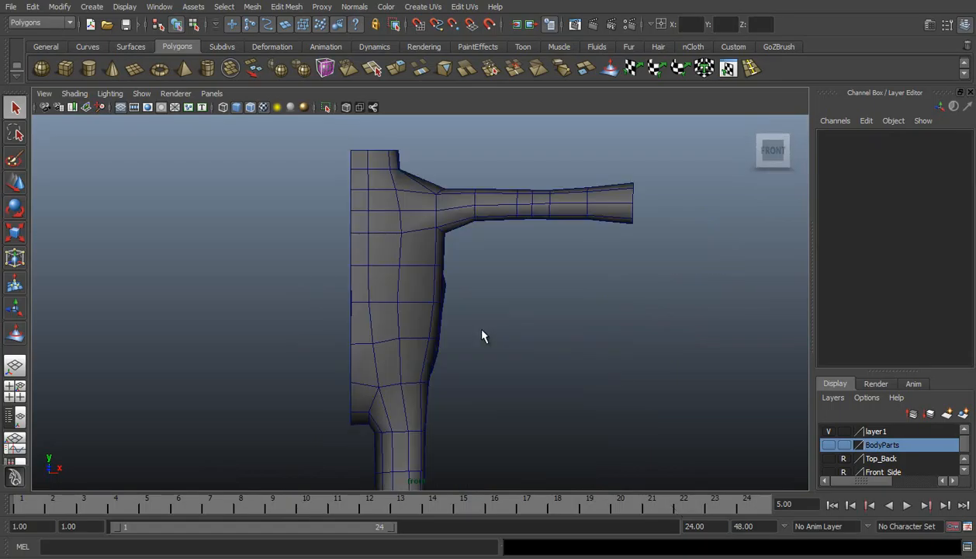
Select the vertical torso edge loop nearest the centre line and scale it flat along X to straighten it
{"action": "right_click_drag", "start_coordinate": [416, 273], "coordinate": [391, 216]}
{"action": "left_click", "coordinate": [378, 182]}
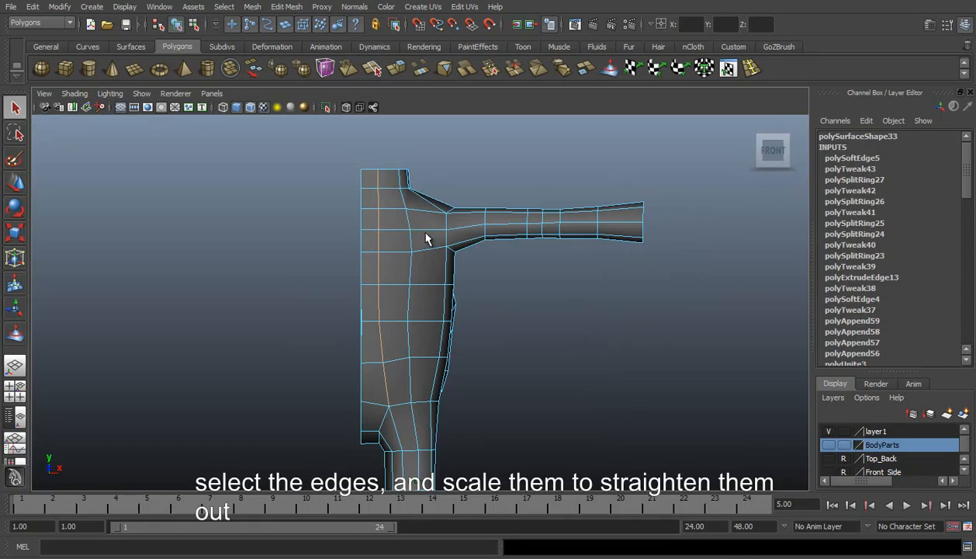
{"action": "key", "text": "e"}
{"action": "key", "text": "r"}
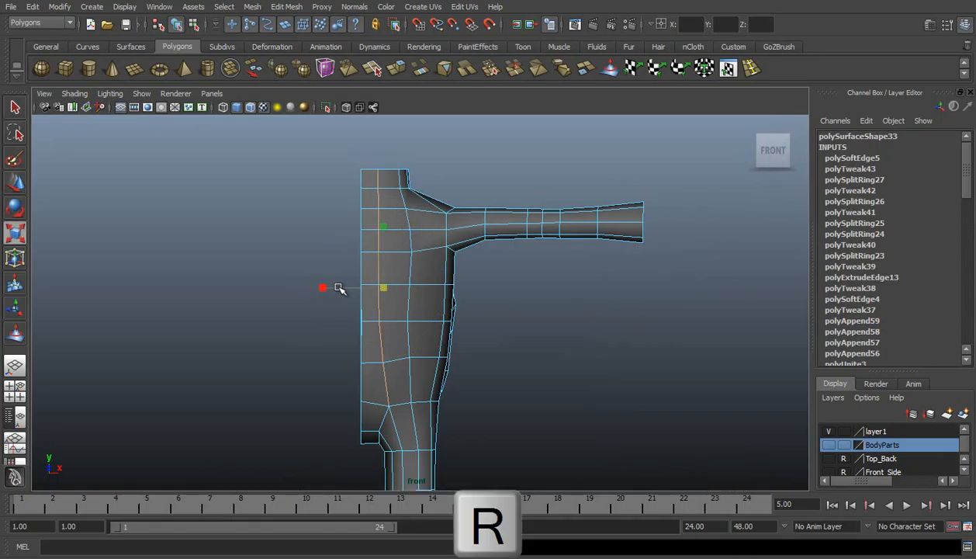
{"action": "key", "text": "ctrl+z"}
{"action": "left_click", "coordinate": [341, 286]}
{"action": "key", "text": "ctrl+z"}
{"action": "left_click_drag", "start_coordinate": [321, 287], "coordinate": [355, 289]}
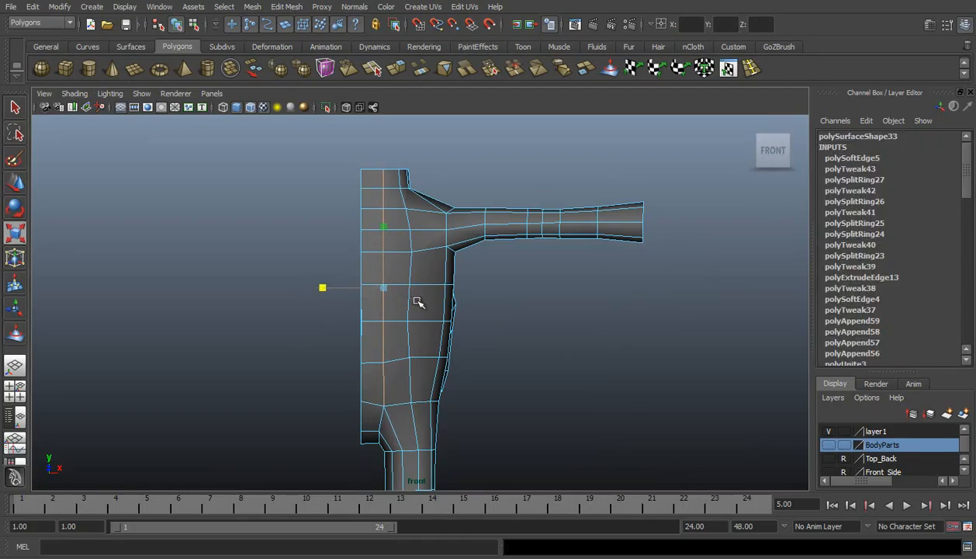
Select the neighbouring vertical edge loop without its leg edges and scale it flat along X
{"action": "double_click", "coordinate": [398, 179]}
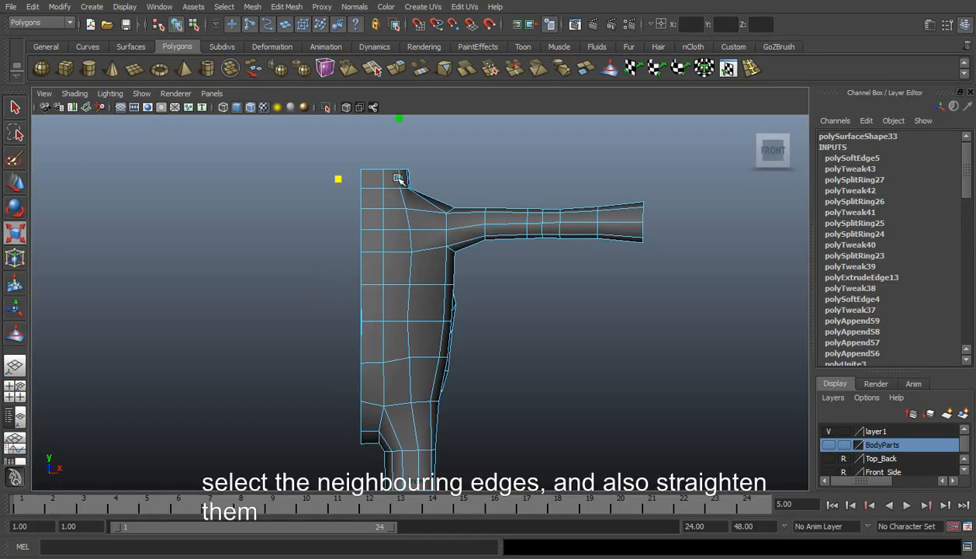
{"action": "scroll", "coordinate": [459, 340], "scroll_direction": "down", "scroll_amount": 1}
{"action": "middle_click_drag", "start_coordinate": [427, 416], "coordinate": [409, 288], "text": "alt"}
{"action": "scroll", "coordinate": [414, 278], "scroll_direction": "down", "scroll_amount": 4}
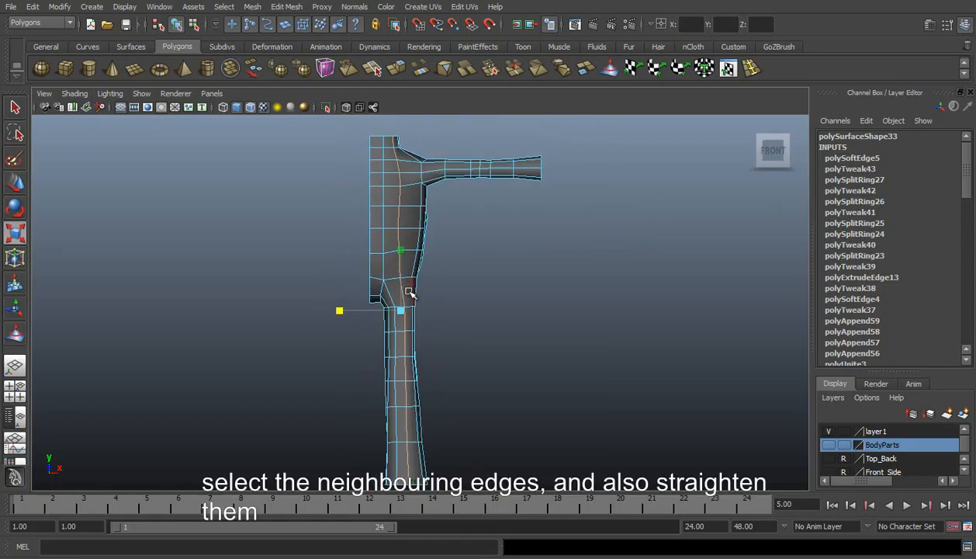
{"action": "left_click_drag", "start_coordinate": [270, 282], "coordinate": [522, 527], "text": "ctrl"}
{"action": "scroll", "coordinate": [415, 296], "scroll_direction": "up", "scroll_amount": 3}
{"action": "middle_click_drag", "start_coordinate": [393, 187], "coordinate": [399, 286], "text": "alt"}
{"action": "scroll", "coordinate": [400, 283], "scroll_direction": "up", "scroll_amount": 1}
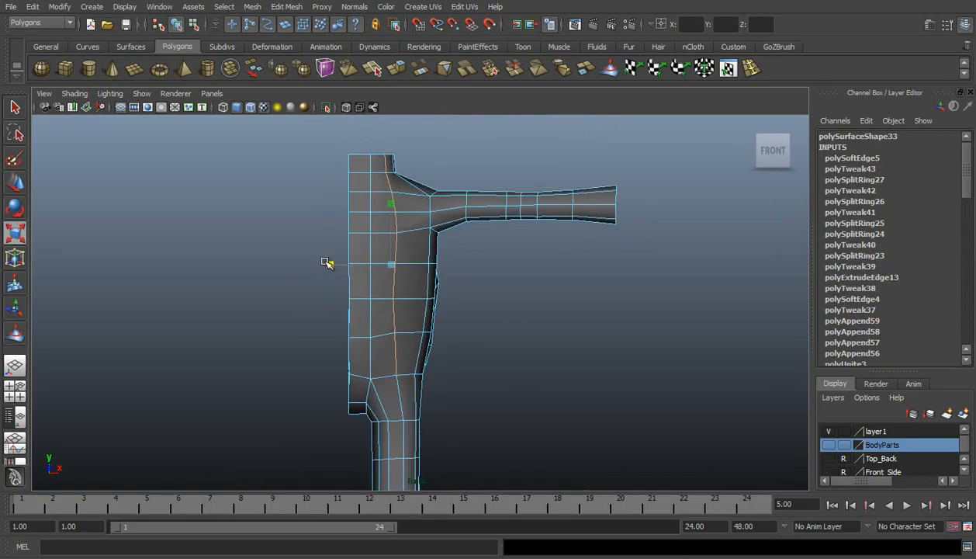
{"action": "left_click_drag", "start_coordinate": [334, 263], "coordinate": [518, 366]}
In perspective, move the straightened loop's front torso edges and vertices in depth to reshape the front of the body
{"action": "left_click", "coordinate": [22, 364]}
{"action": "key", "text": "w"}
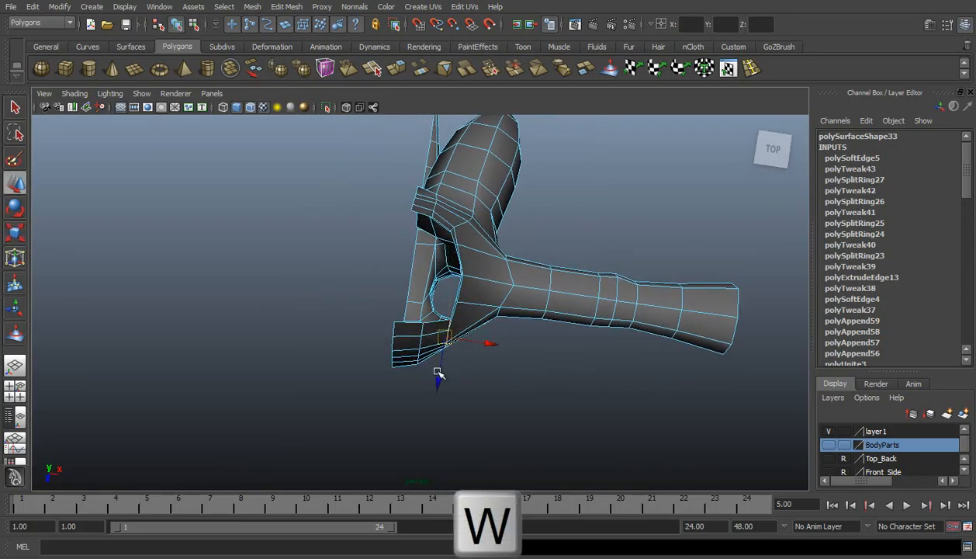
{"action": "left_click_drag", "start_coordinate": [440, 383], "coordinate": [552, 196], "text": "alt"}
{"action": "scroll", "coordinate": [487, 206], "scroll_direction": "up", "scroll_amount": 3}
{"action": "right_click_drag", "start_coordinate": [486, 260], "coordinate": [461, 274]}
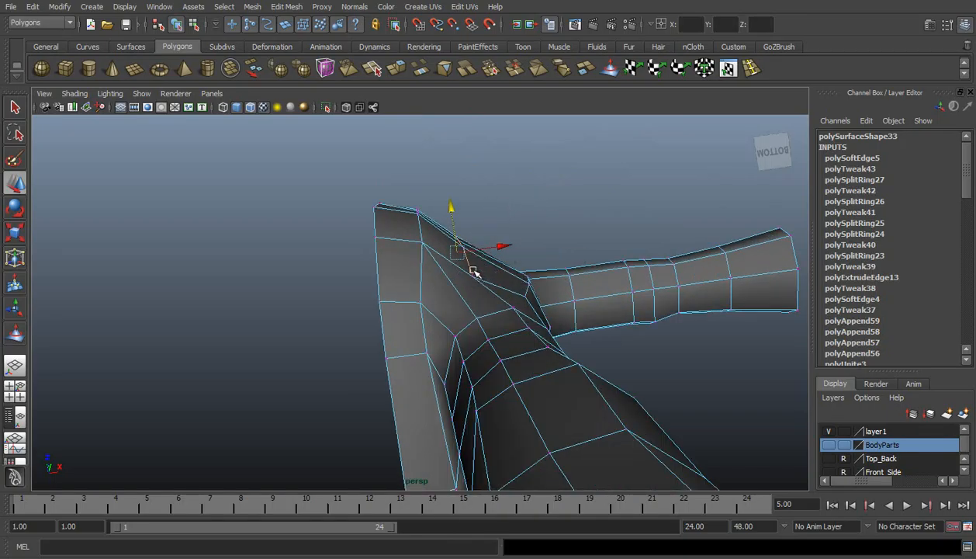
{"action": "left_click", "coordinate": [472, 272]}
{"action": "left_click_drag", "start_coordinate": [471, 233], "coordinate": [414, 328]}
{"action": "left_click_drag", "start_coordinate": [373, 364], "coordinate": [490, 314], "text": "alt"}
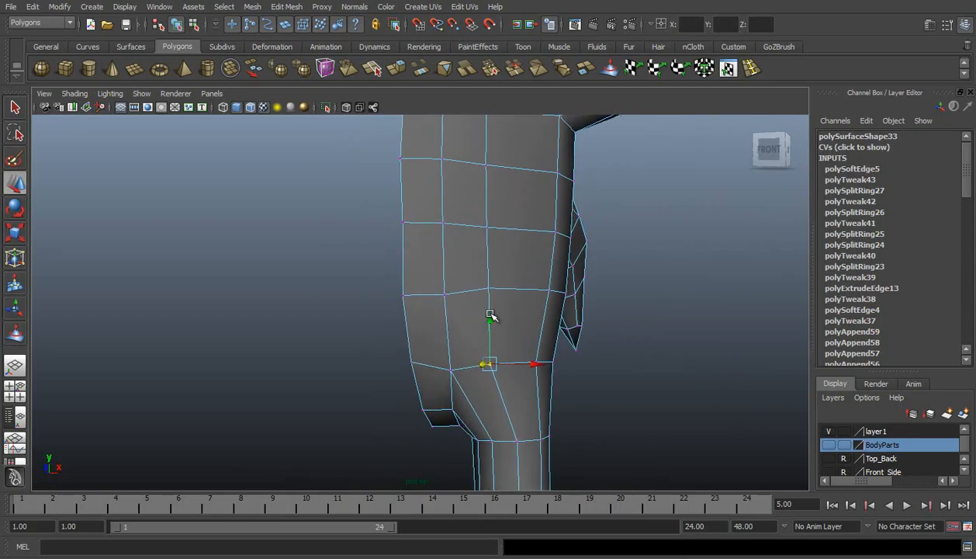
Reposition the lower front torso vertices above the hip to even out the belly surface
{"action": "left_click", "coordinate": [538, 363]}
{"action": "left_click", "coordinate": [449, 370]}
{"action": "left_click_drag", "start_coordinate": [456, 334], "coordinate": [494, 262]}
{"action": "left_click", "coordinate": [488, 261]}
{"action": "left_click_drag", "start_coordinate": [484, 213], "coordinate": [481, 207]}
{"action": "mouse_move", "coordinate": [447, 223]}
{"action": "left_mouse_down", "text": "alt"}
{"action": "mouse_move", "coordinate": [462, 212]}
{"action": "mouse_move", "coordinate": [456, 231]}
{"action": "left_mouse_up", "text": "alt"}
Pull two front torso vertices of the second column outward along Z to round the chest and belly
{"action": "left_click", "coordinate": [521, 202]}
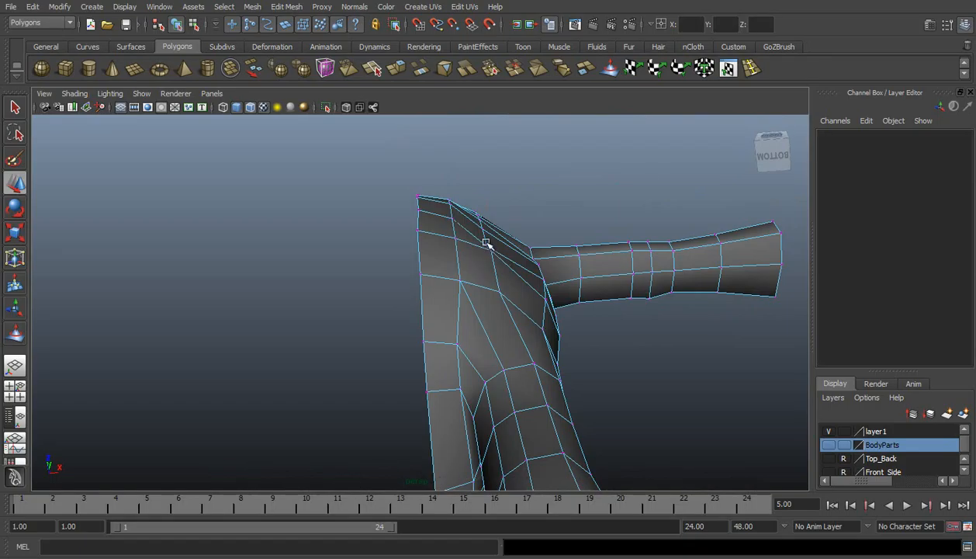
{"action": "left_click", "coordinate": [484, 242]}
{"action": "left_click_drag", "start_coordinate": [484, 200], "coordinate": [484, 184]}
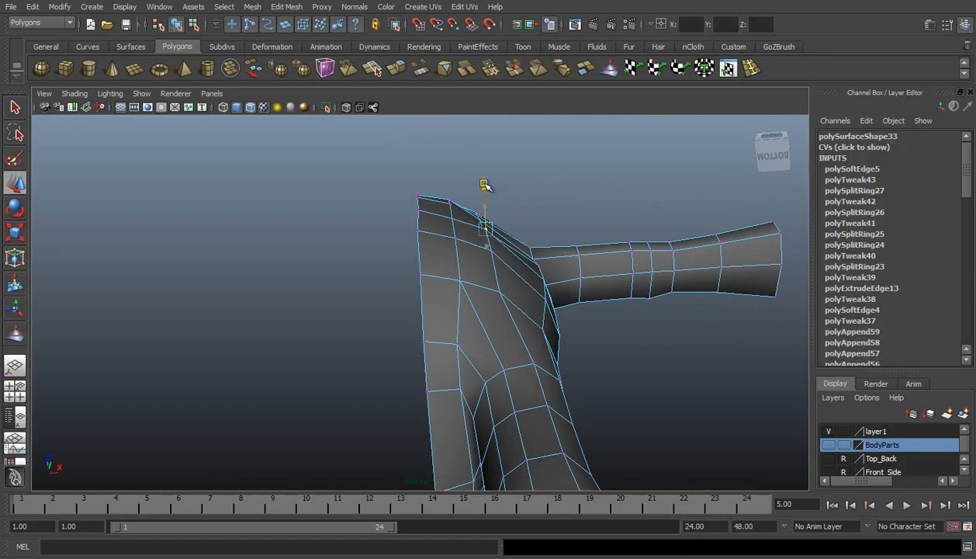
{"action": "left_click", "coordinate": [510, 190]}
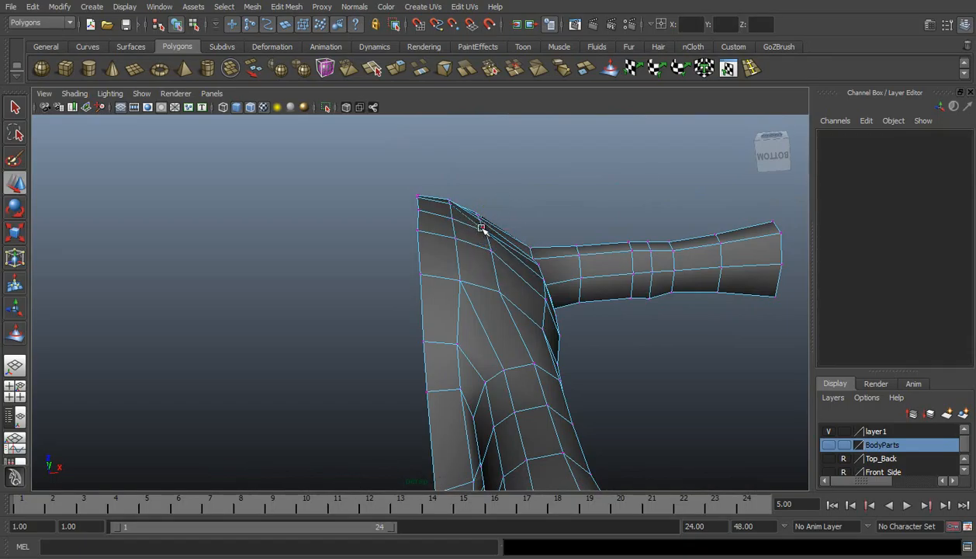
{"action": "left_click", "coordinate": [481, 230]}
{"action": "left_click_drag", "start_coordinate": [481, 188], "coordinate": [481, 172]}
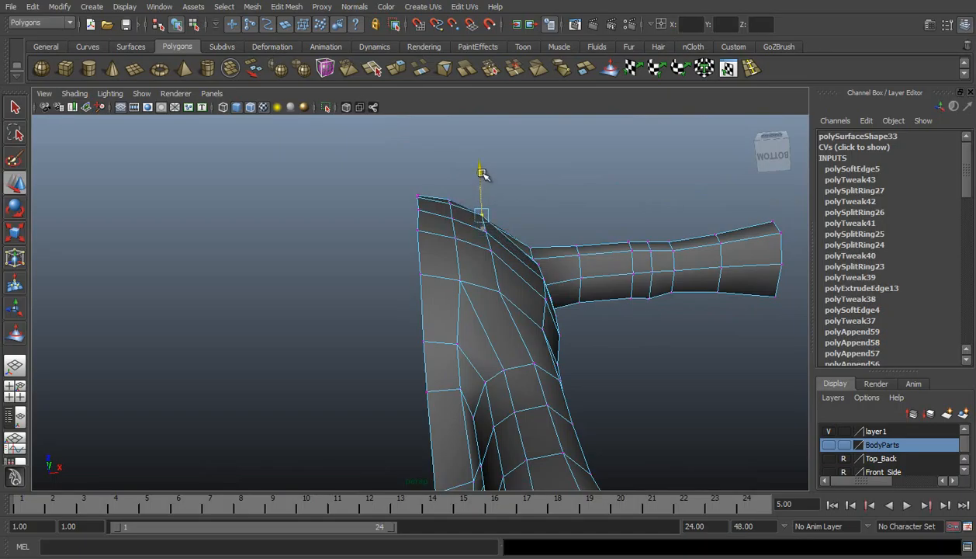
Adjust the depth of the second-column belly vertices to smooth the torso's front profile from the side
{"action": "left_click_drag", "start_coordinate": [503, 224], "coordinate": [404, 316], "text": "alt"}
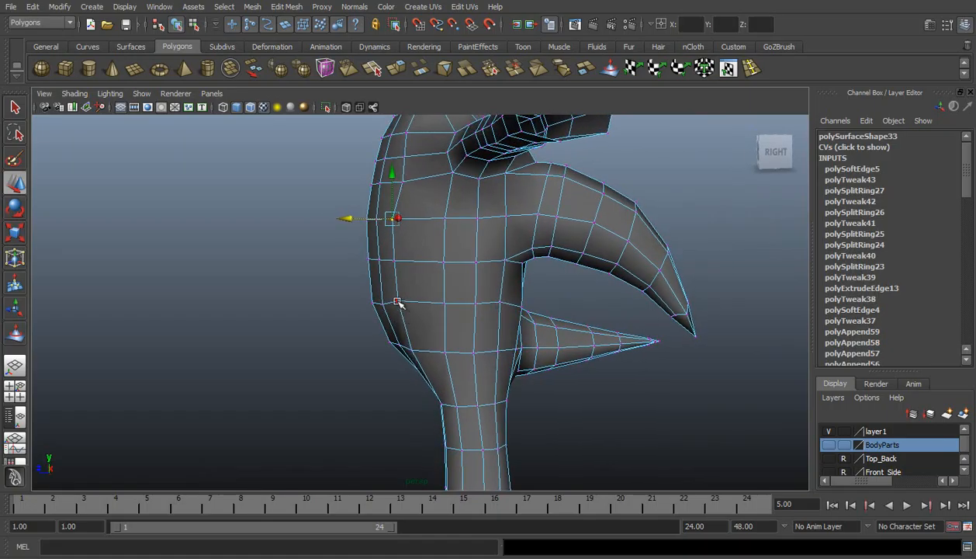
{"action": "left_click", "coordinate": [397, 302]}
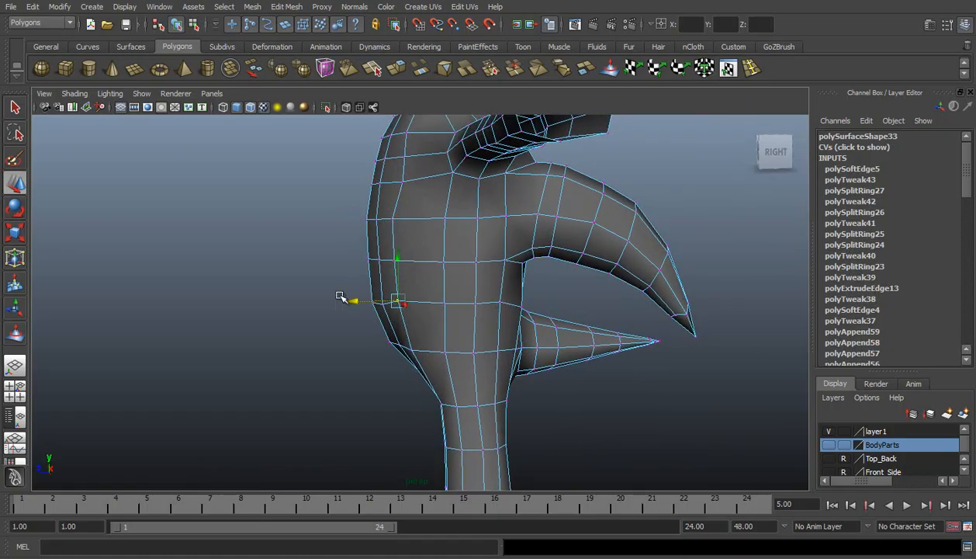
{"action": "left_click_drag", "start_coordinate": [381, 314], "coordinate": [387, 309]}
{"action": "left_click_drag", "start_coordinate": [378, 266], "coordinate": [377, 261]}
{"action": "middle_click_drag", "start_coordinate": [409, 267], "coordinate": [432, 306], "text": "alt"}
Adjust the depth of the upper chest vertices below the neck to smooth the side profile
{"action": "left_click_drag", "start_coordinate": [419, 238], "coordinate": [367, 209], "text": "alt"}
{"action": "left_click", "coordinate": [417, 212]}
{"action": "scroll", "coordinate": [442, 262], "scroll_direction": "up", "scroll_amount": 5}
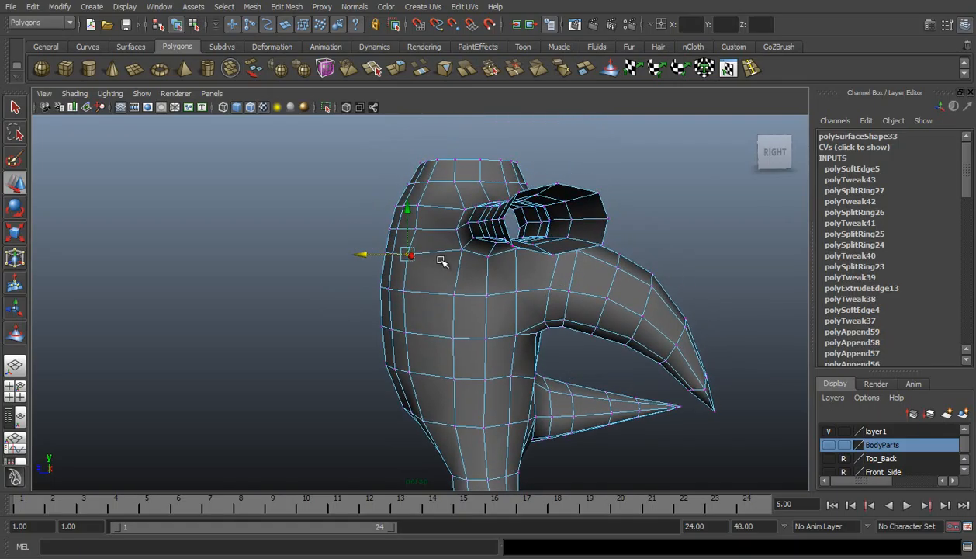
{"action": "left_click", "coordinate": [393, 185]}
{"action": "left_click_drag", "start_coordinate": [351, 186], "coordinate": [442, 183]}
Move the three second-column chest vertices at arm level along X toward the arm to space out the topology
{"action": "scroll", "coordinate": [460, 232], "scroll_direction": "down", "scroll_amount": 5}
{"action": "left_click_drag", "start_coordinate": [460, 234], "coordinate": [503, 265], "text": "alt"}
{"action": "middle_click_drag", "start_coordinate": [488, 260], "coordinate": [425, 250], "text": "alt"}
{"action": "scroll", "coordinate": [424, 231], "scroll_direction": "up", "scroll_amount": 2}
{"action": "left_click_drag", "start_coordinate": [413, 230], "coordinate": [432, 229]}
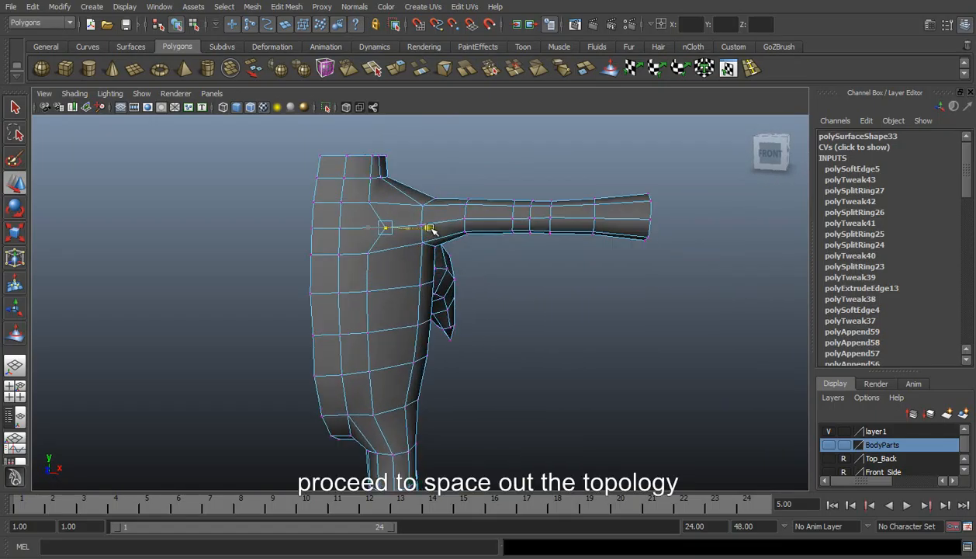
{"action": "left_click", "coordinate": [369, 202]}
{"action": "left_click_drag", "start_coordinate": [411, 204], "coordinate": [426, 206]}
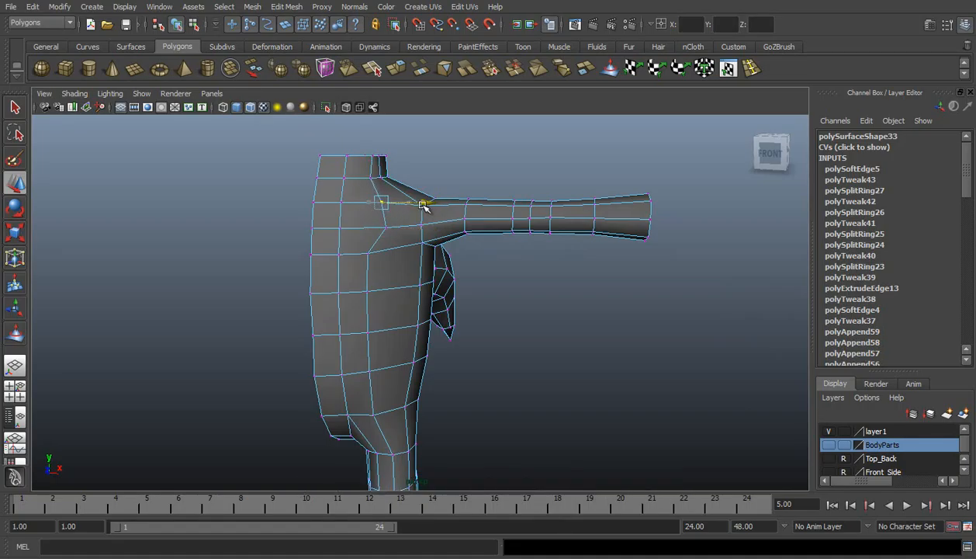
{"action": "left_click", "coordinate": [367, 255]}
{"action": "left_click_drag", "start_coordinate": [409, 255], "coordinate": [433, 254]}
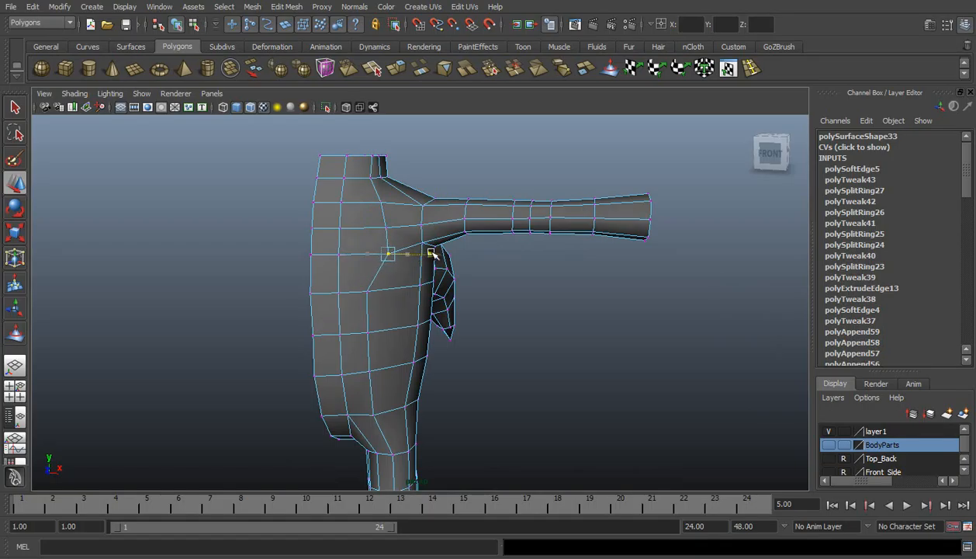
Shift the three second-column vertices below the chest outward along X and ease the lowest one back toward the centre
{"action": "left_click", "coordinate": [367, 291]}
{"action": "left_click", "coordinate": [368, 333], "text": "shift"}
{"action": "left_click", "coordinate": [368, 373], "text": "shift"}
{"action": "left_click_drag", "start_coordinate": [417, 336], "coordinate": [432, 330]}
{"action": "left_click_drag", "start_coordinate": [410, 362], "coordinate": [426, 336], "text": "alt"}
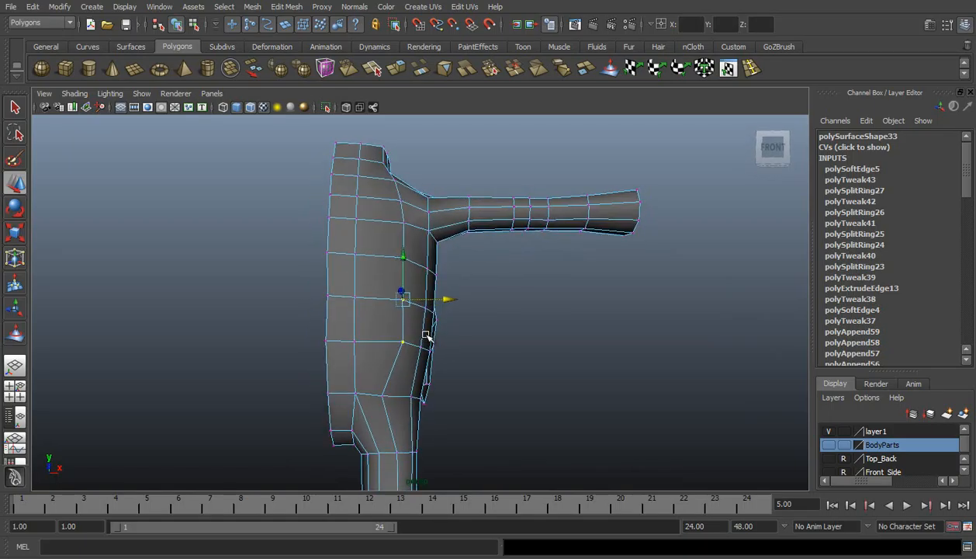
{"action": "left_click", "coordinate": [406, 340]}
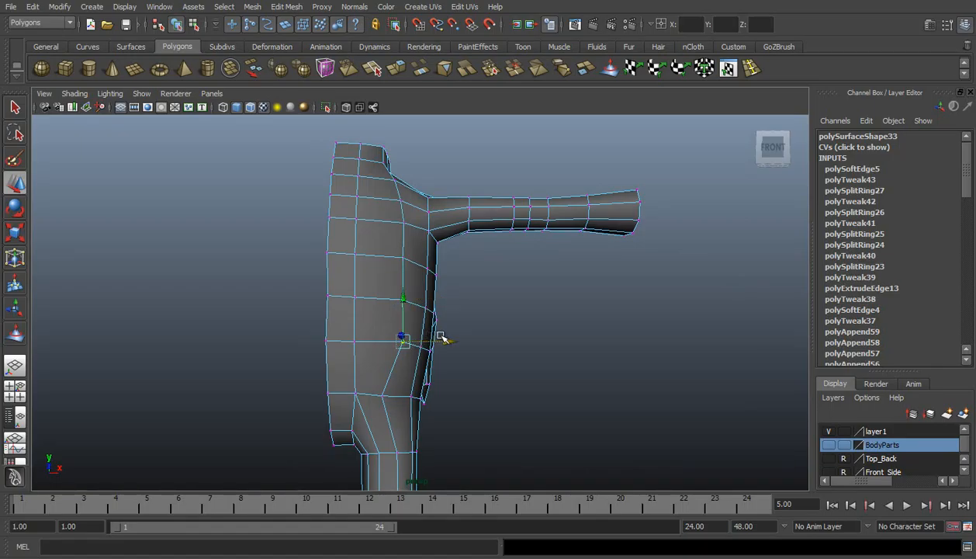
{"action": "left_click_drag", "start_coordinate": [449, 341], "coordinate": [442, 342]}
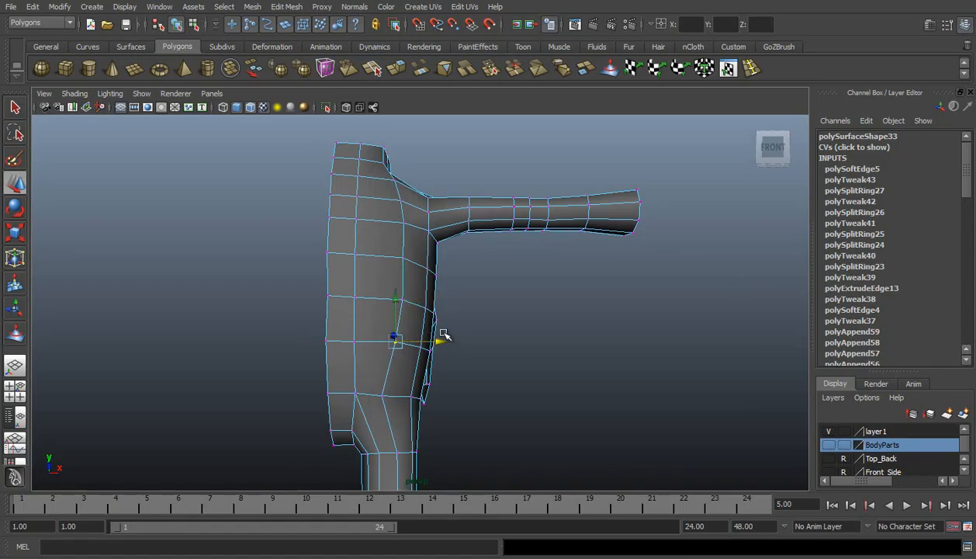
Move the two lowest second-column torso vertices above the leg outward along X to continue the even spacing
{"action": "left_click_drag", "start_coordinate": [399, 403], "coordinate": [396, 423], "text": "alt"}
{"action": "left_click", "coordinate": [388, 417]}
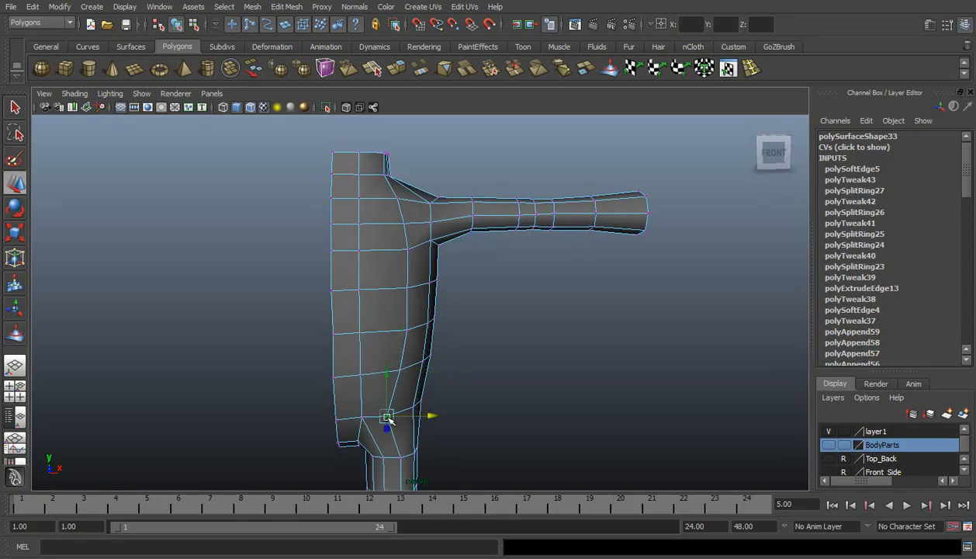
{"action": "left_click_drag", "start_coordinate": [431, 419], "coordinate": [437, 413]}
{"action": "left_click", "coordinate": [398, 368]}
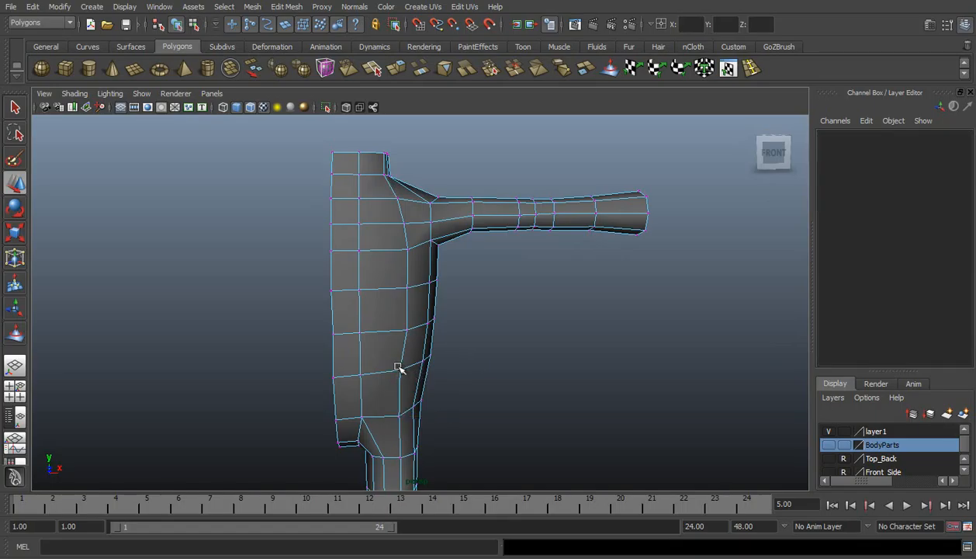
{"action": "left_click", "coordinate": [402, 373]}
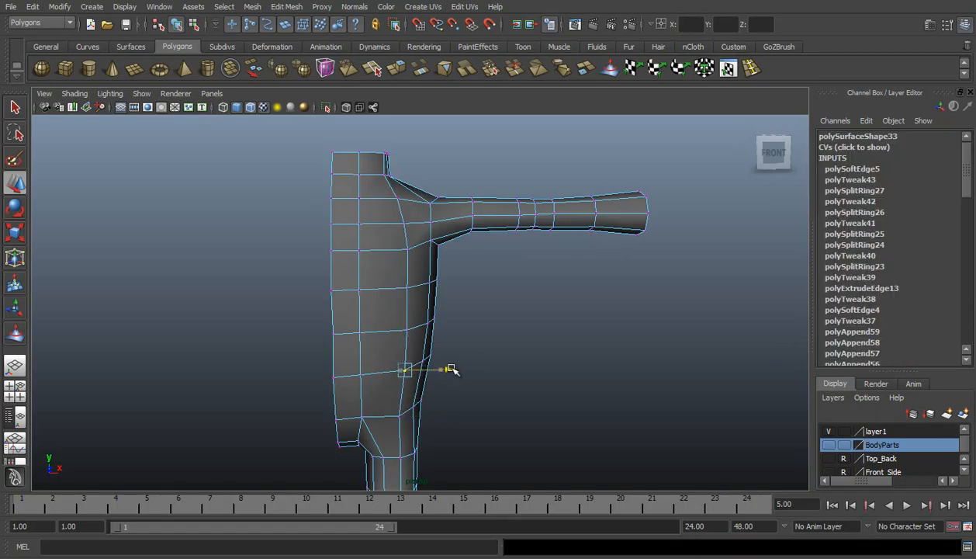
{"action": "left_click", "coordinate": [492, 343]}
{"action": "left_click_drag", "start_coordinate": [504, 399], "coordinate": [388, 283], "text": "alt"}
{"action": "left_click", "coordinate": [398, 283]}
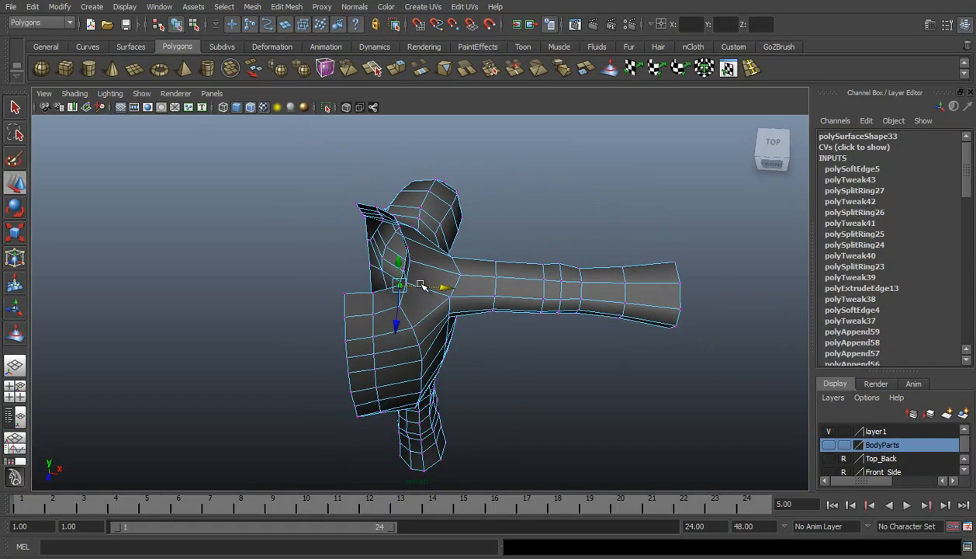
{"action": "left_click_drag", "start_coordinate": [467, 276], "coordinate": [402, 220], "text": "alt"}
{"action": "left_click", "coordinate": [479, 201]}
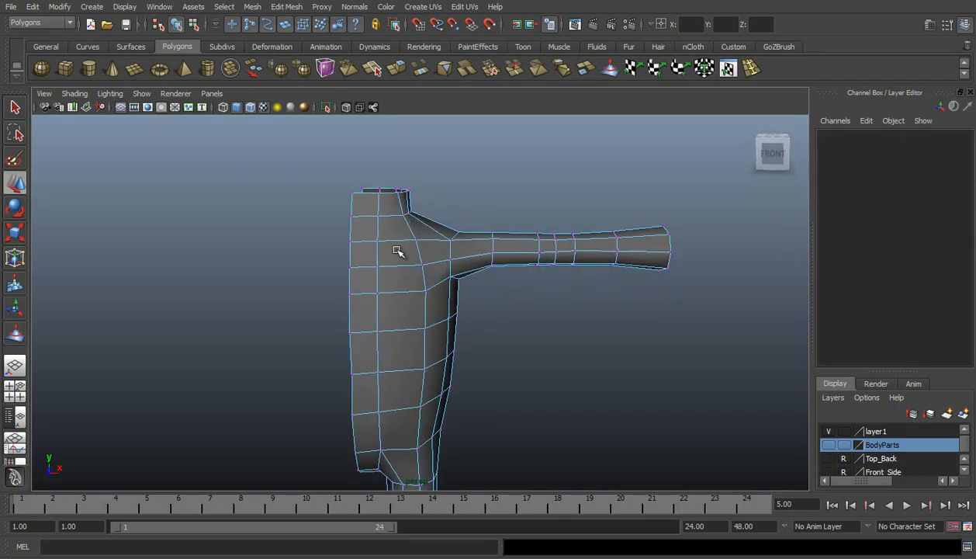
Move the upper chest vertices of the column nearest the centre line outward along X to even their spacing
{"action": "middle_click_drag", "start_coordinate": [401, 271], "coordinate": [393, 227], "text": "alt"}
{"action": "left_click", "coordinate": [373, 168]}
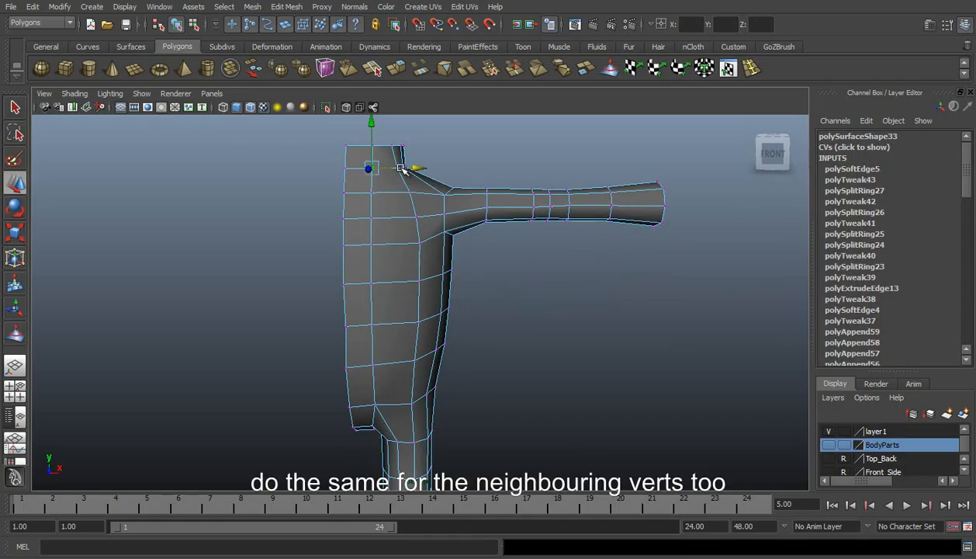
{"action": "left_click", "coordinate": [371, 192]}
{"action": "left_click_drag", "start_coordinate": [412, 192], "coordinate": [423, 218]}
{"action": "left_click", "coordinate": [373, 220]}
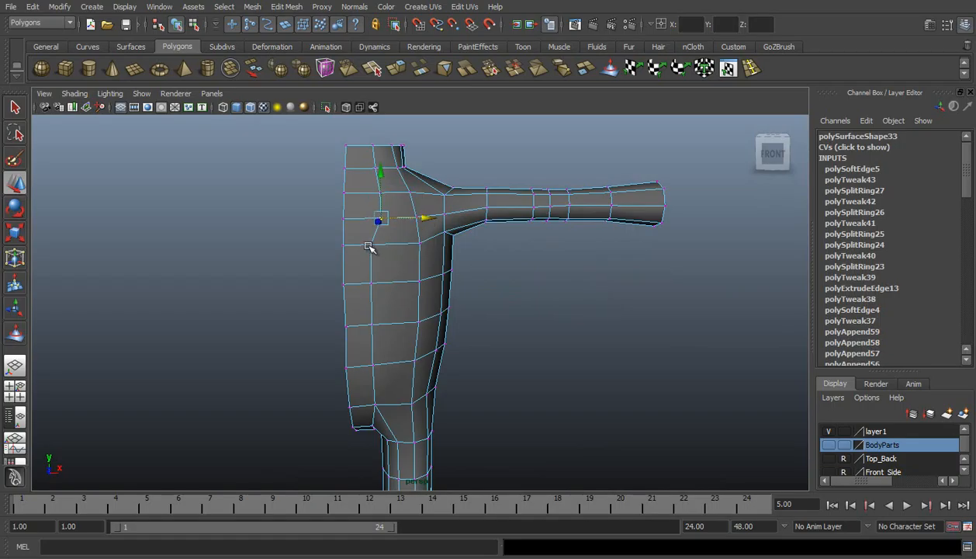
Shift the two mid-torso vertices of the inner column outward along X and align the vertex above them
{"action": "left_click", "coordinate": [371, 244]}
{"action": "left_click", "coordinate": [371, 283], "text": "shift"}
{"action": "left_click_drag", "start_coordinate": [417, 265], "coordinate": [432, 265]}
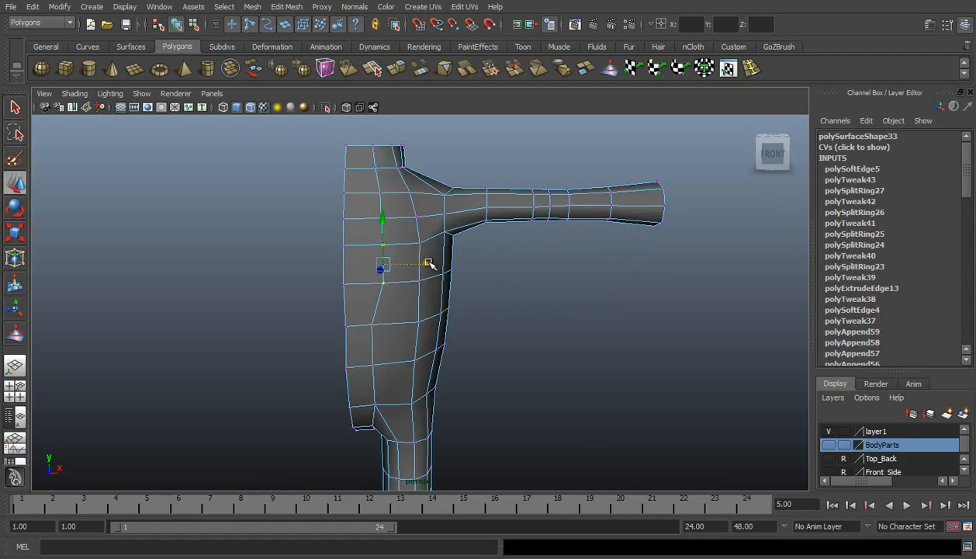
{"action": "left_click", "coordinate": [371, 219]}
{"action": "left_click", "coordinate": [380, 221]}
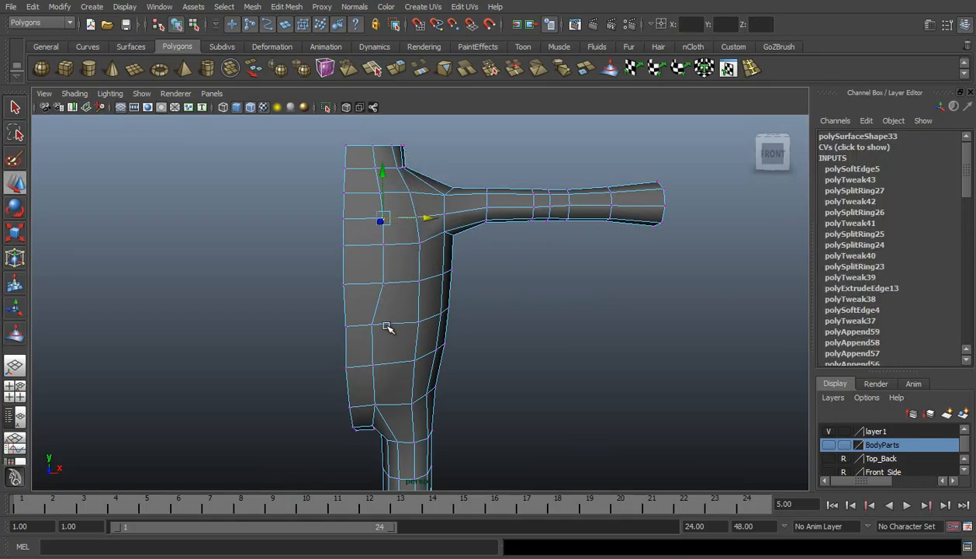
Move the two lower inner-column torso vertices outward along X to straighten the loop down toward the leg
{"action": "left_click", "coordinate": [371, 325]}
{"action": "left_click_drag", "start_coordinate": [417, 323], "coordinate": [431, 326]}
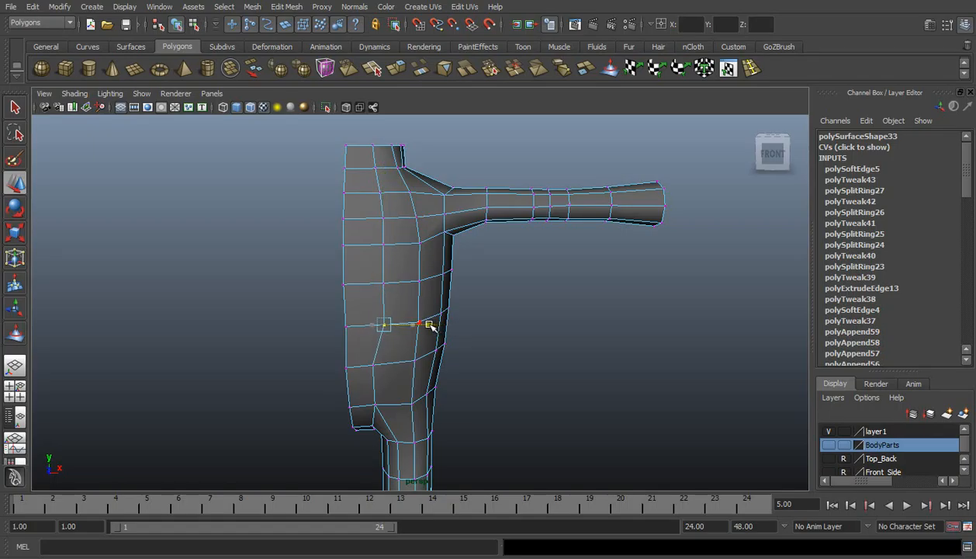
{"action": "left_click", "coordinate": [381, 375]}
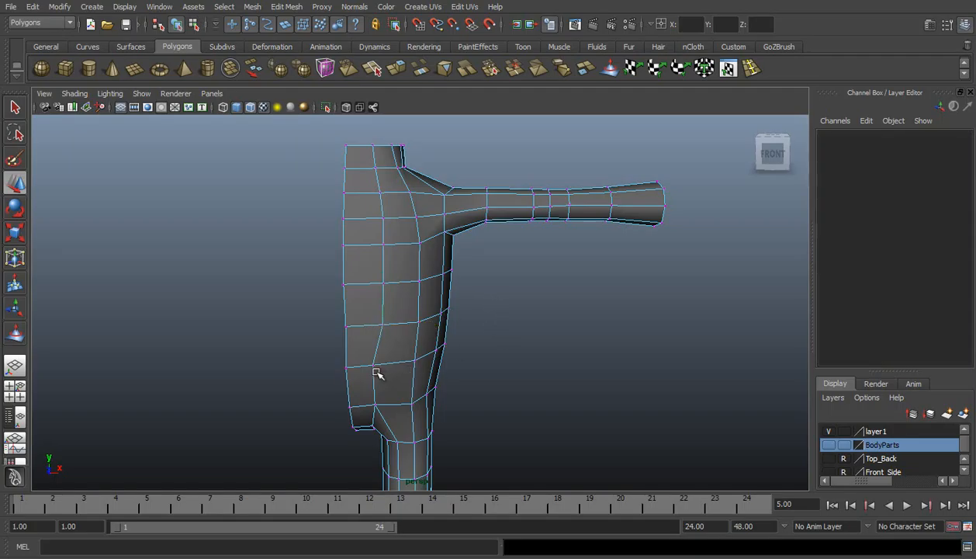
{"action": "left_click", "coordinate": [374, 365]}
{"action": "left_click_drag", "start_coordinate": [429, 370], "coordinate": [417, 367]}
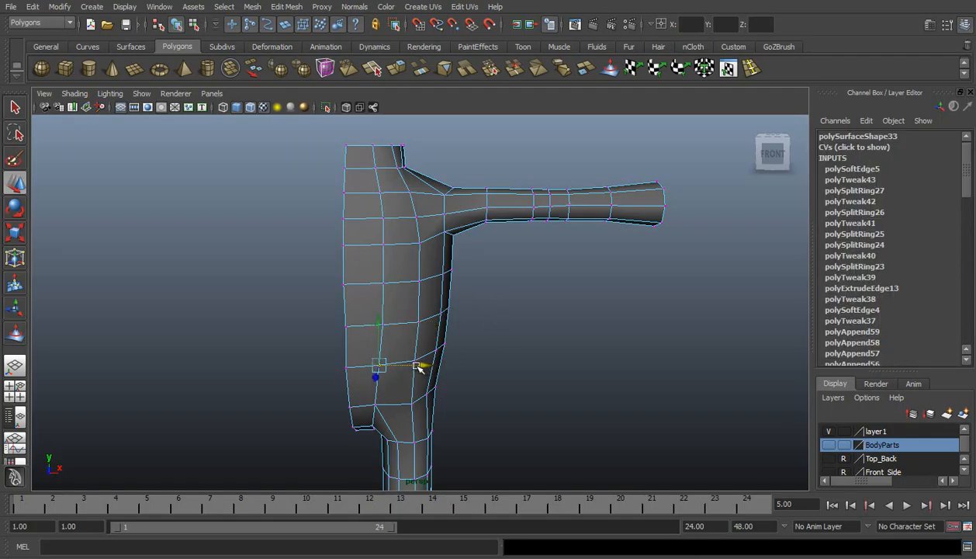
{"action": "left_click", "coordinate": [484, 342]}
Move the inner-column vertex above the leg outward and slightly down, and shift the vertex above it outward along X
{"action": "left_click_drag", "start_coordinate": [476, 353], "coordinate": [409, 382], "text": "alt"}
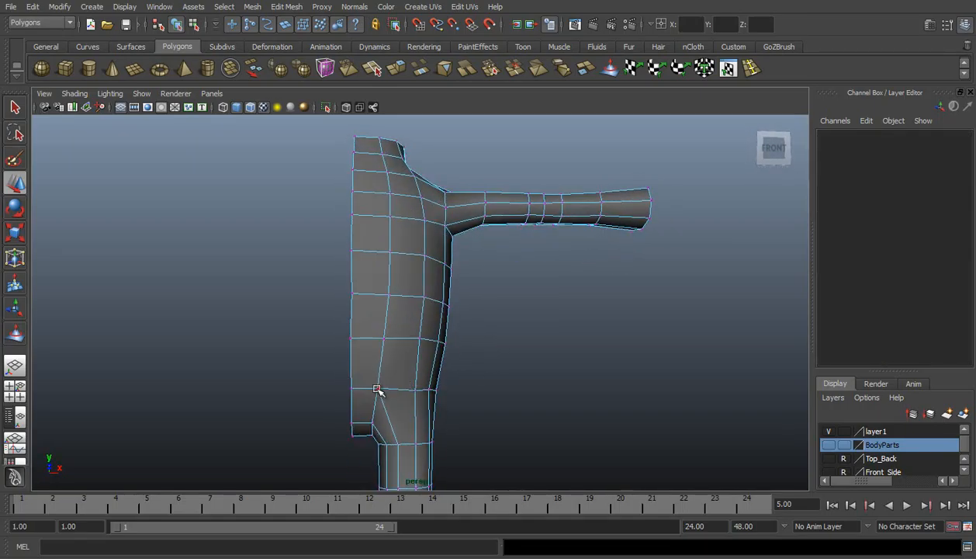
{"action": "left_click", "coordinate": [376, 389]}
{"action": "left_click_drag", "start_coordinate": [387, 394], "coordinate": [381, 394]}
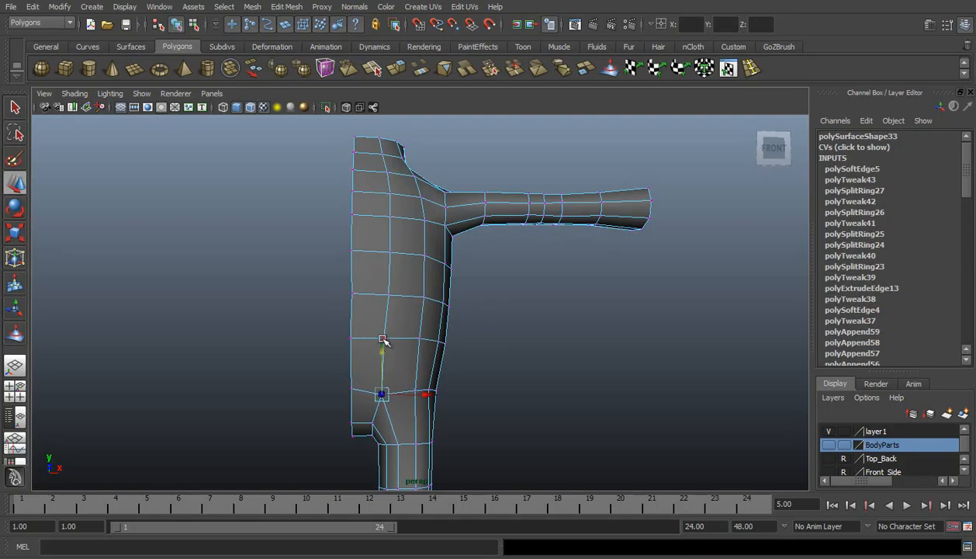
{"action": "left_click", "coordinate": [473, 331]}
{"action": "left_click", "coordinate": [381, 339]}
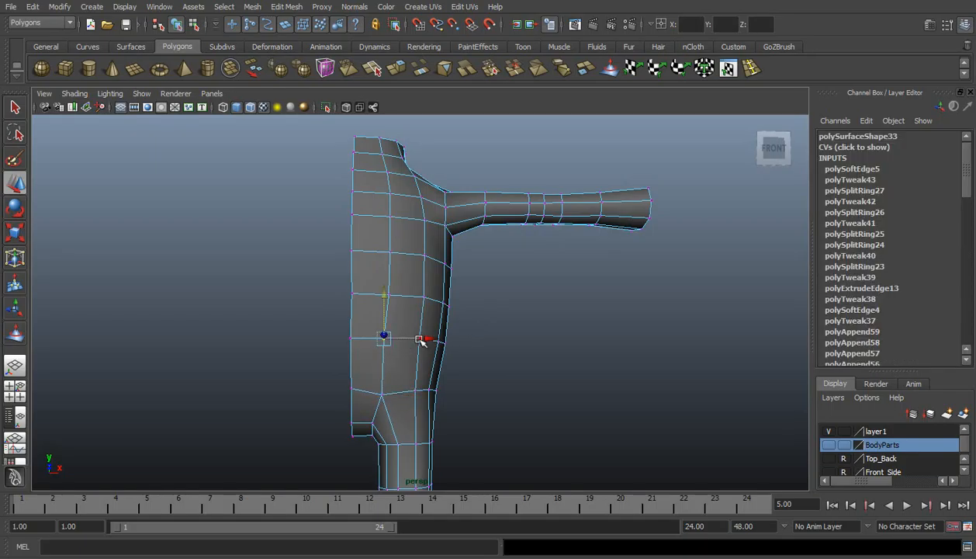
{"action": "left_click", "coordinate": [489, 312]}
From the right side, move the side-column torso vertices from above the leg up to mid-torso forward along Z
{"action": "left_click_drag", "start_coordinate": [521, 323], "coordinate": [361, 346], "text": "alt"}
{"action": "left_click", "coordinate": [391, 346]}
{"action": "left_click", "coordinate": [394, 393]}
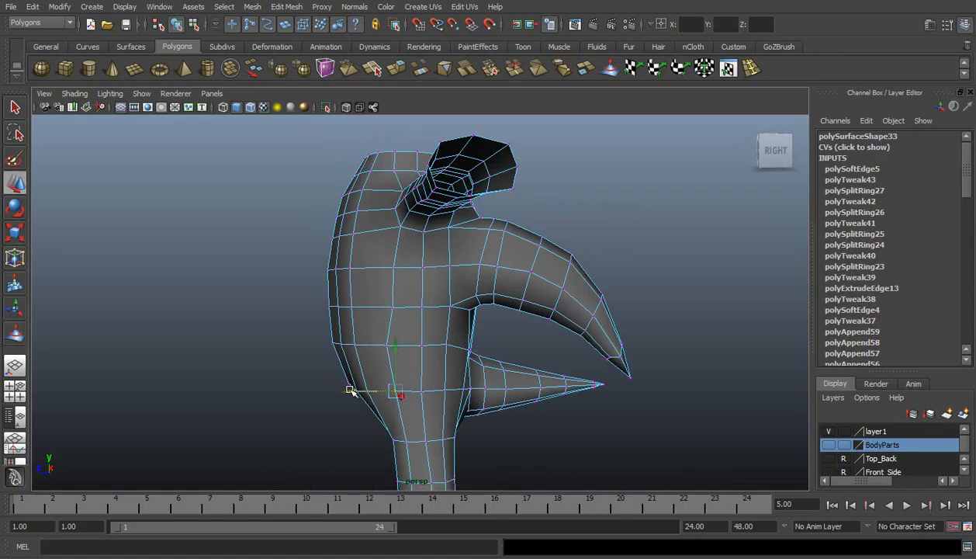
{"action": "left_click", "coordinate": [393, 308]}
{"action": "left_click_drag", "start_coordinate": [353, 308], "coordinate": [347, 307]}
{"action": "left_click", "coordinate": [393, 268]}
{"action": "left_click_drag", "start_coordinate": [356, 267], "coordinate": [350, 267]}
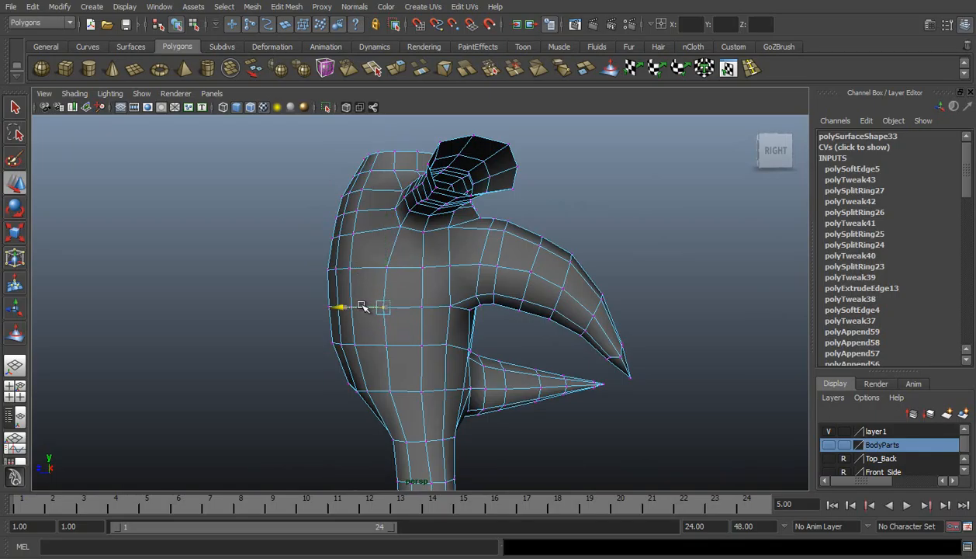
From underneath, adjust the third-column chest vertex near the arm along X to even the curve
{"action": "left_click_drag", "start_coordinate": [327, 333], "coordinate": [446, 266], "text": "alt"}
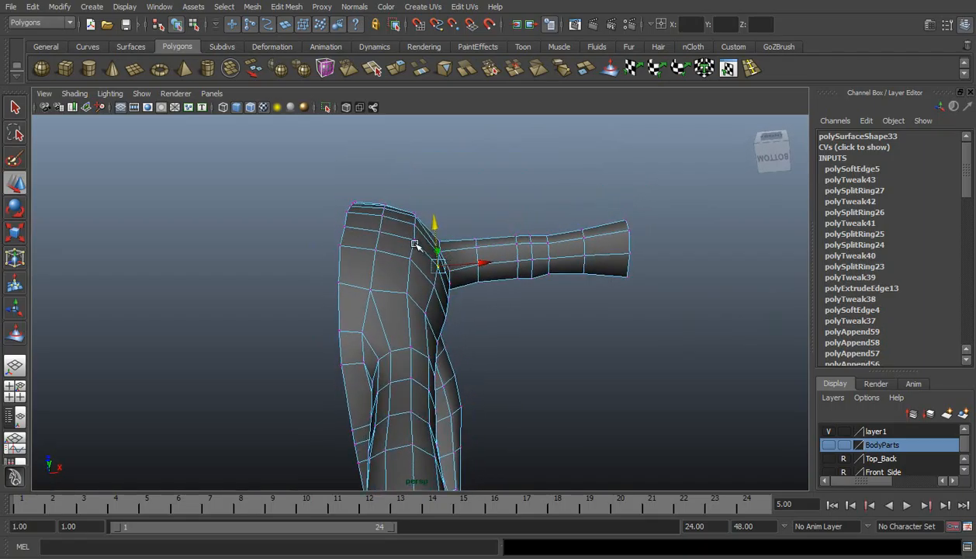
{"action": "left_click", "coordinate": [415, 240]}
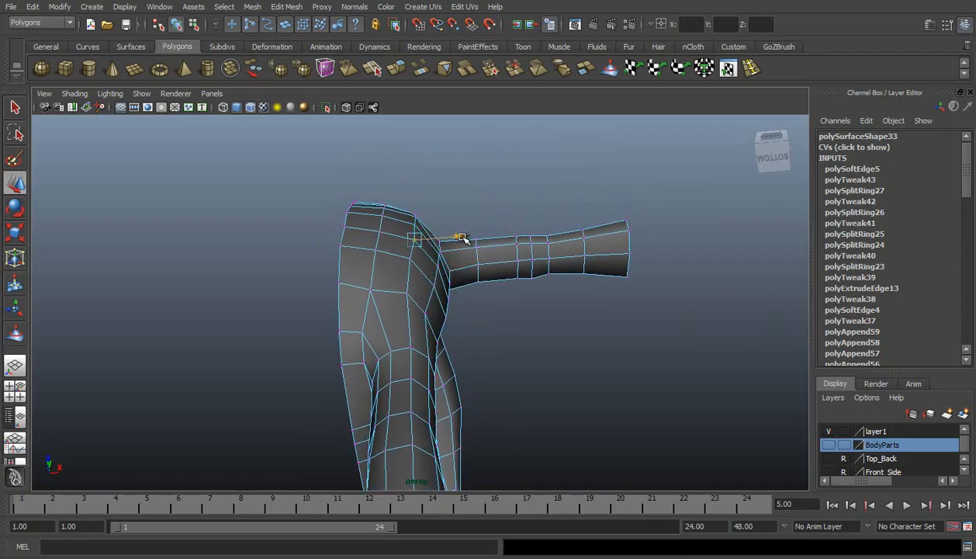
{"action": "left_click", "coordinate": [451, 213]}
Shift the side-column vertices below and in front of the arm opening forward along Z to straighten the loop
{"action": "left_click_drag", "start_coordinate": [452, 212], "coordinate": [396, 272], "text": "alt"}
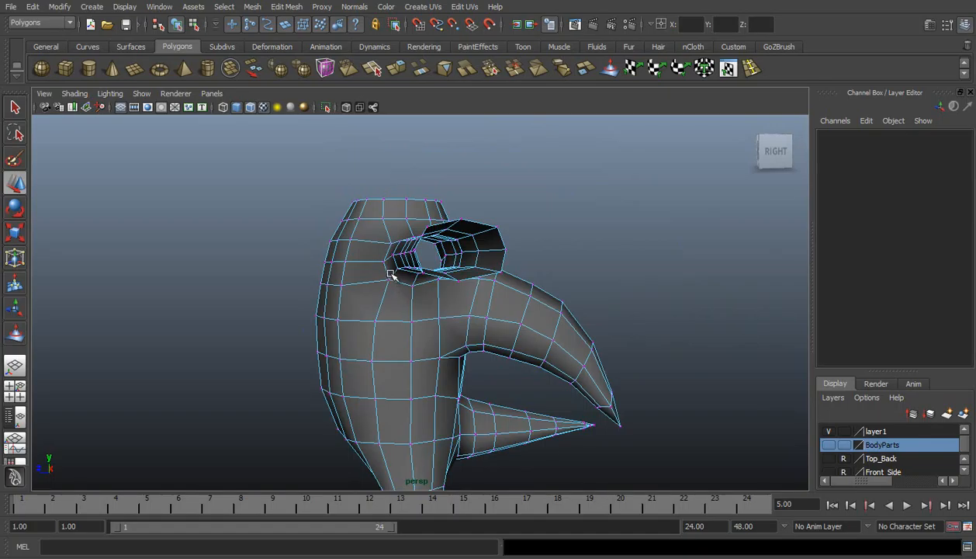
{"action": "left_click", "coordinate": [388, 281]}
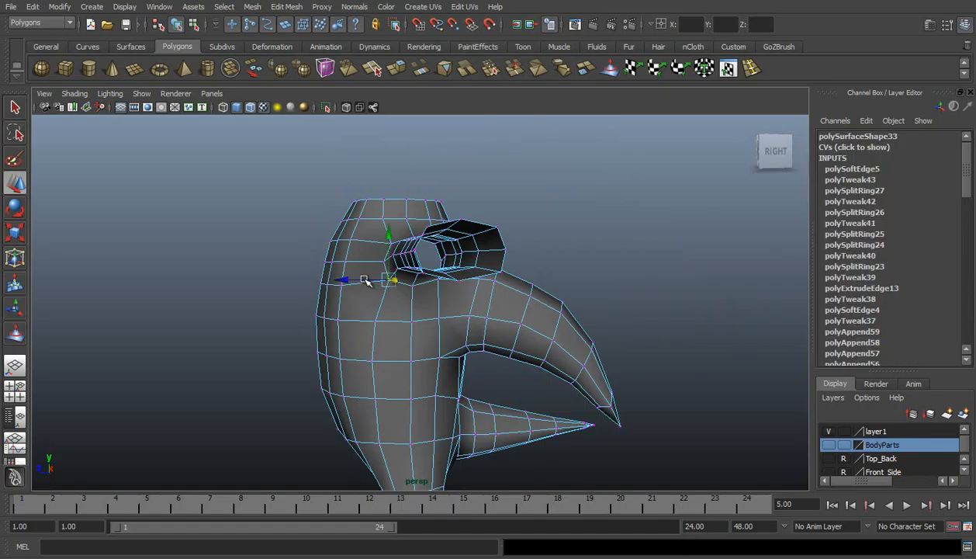
{"action": "left_click", "coordinate": [377, 322]}
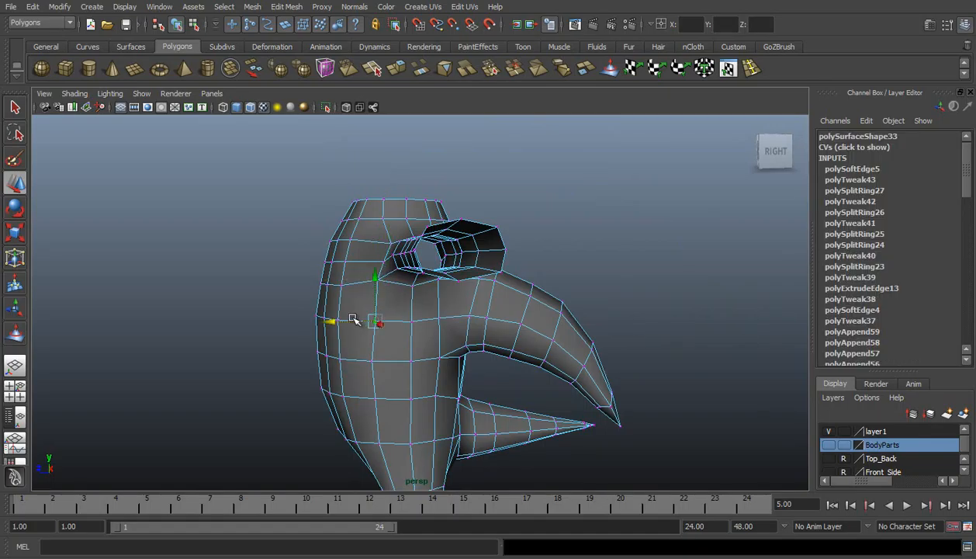
{"action": "left_click", "coordinate": [419, 189]}
{"action": "left_click", "coordinate": [382, 261]}
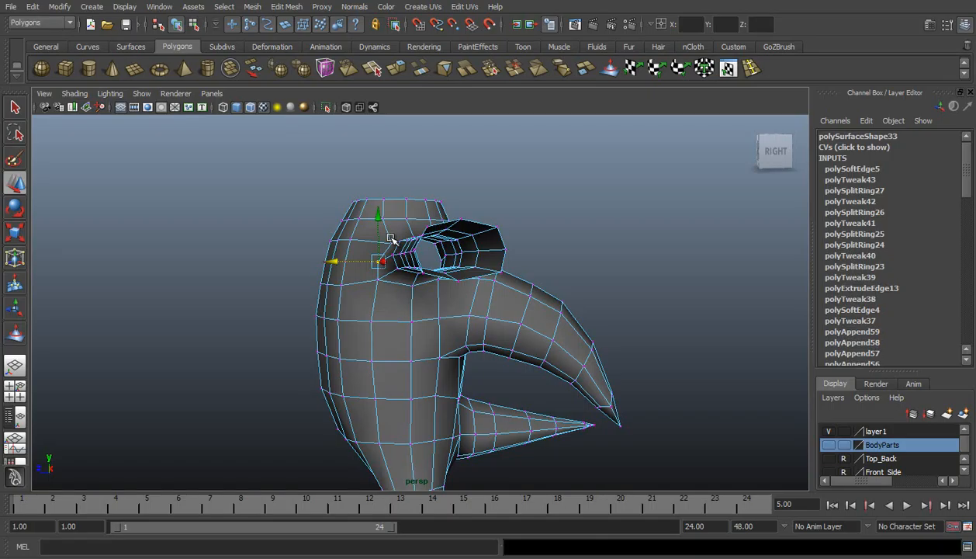
{"action": "left_click", "coordinate": [390, 243]}
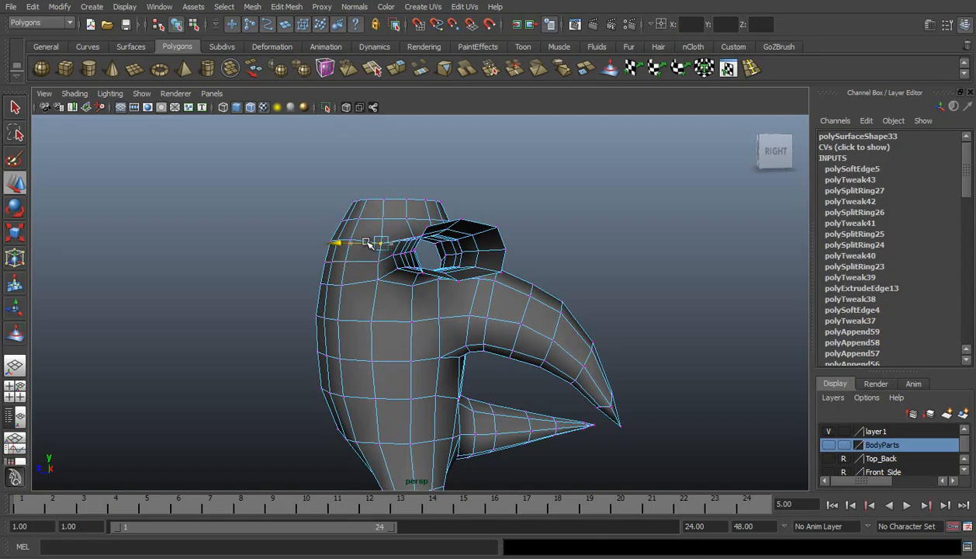
{"action": "left_click", "coordinate": [478, 209]}
Select the rear side-column torso vertex below the root of the upper back appendage and switch to the orthographic side view
{"action": "left_click_drag", "start_coordinate": [291, 310], "coordinate": [425, 318], "text": "alt"}
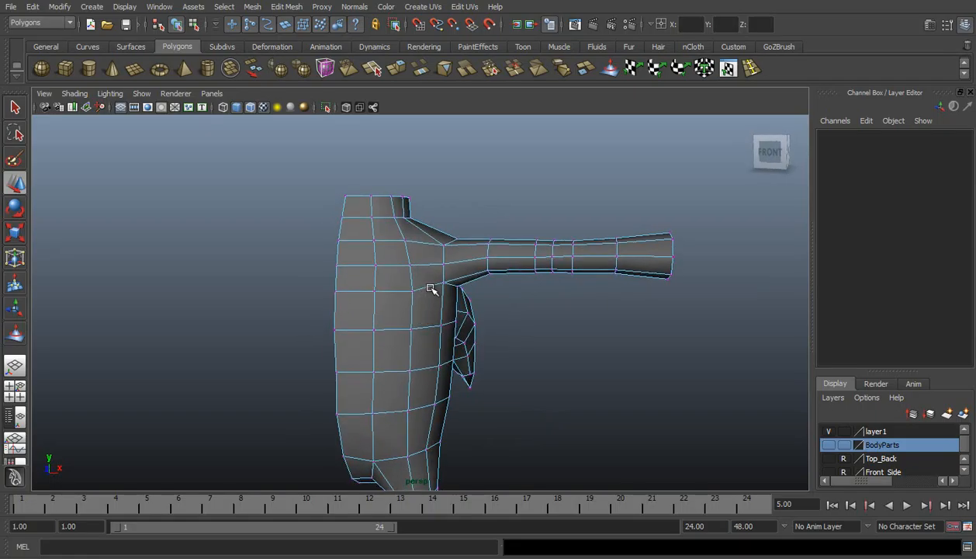
{"action": "left_click_drag", "start_coordinate": [525, 298], "coordinate": [291, 323], "text": "alt"}
{"action": "scroll", "coordinate": [384, 340], "scroll_direction": "down", "scroll_amount": 3}
{"action": "middle_click_drag", "start_coordinate": [410, 395], "coordinate": [416, 331], "text": "alt"}
{"action": "scroll", "coordinate": [370, 273], "scroll_direction": "up", "scroll_amount": 3}
{"action": "left_click_drag", "start_coordinate": [370, 273], "coordinate": [497, 264], "text": "alt"}
{"action": "left_click", "coordinate": [411, 255]}
{"action": "key", "text": "space"}
{"action": "middle_click_drag", "start_coordinate": [372, 337], "coordinate": [428, 286], "text": "alt"}
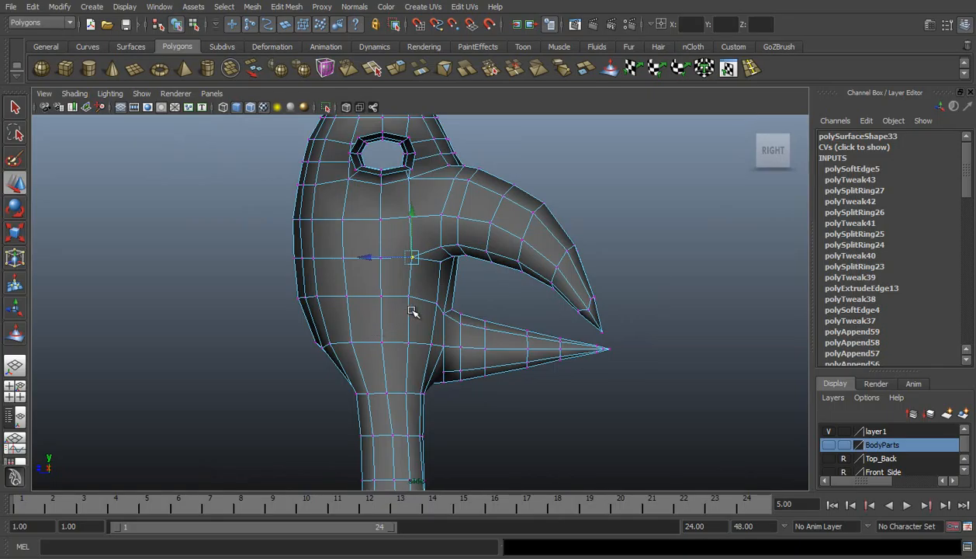
Shift the neck-base vertices on both sides of the middle column along Z to straighten their edge loops
{"action": "middle_click_drag", "start_coordinate": [383, 250], "coordinate": [381, 343], "text": "alt"}
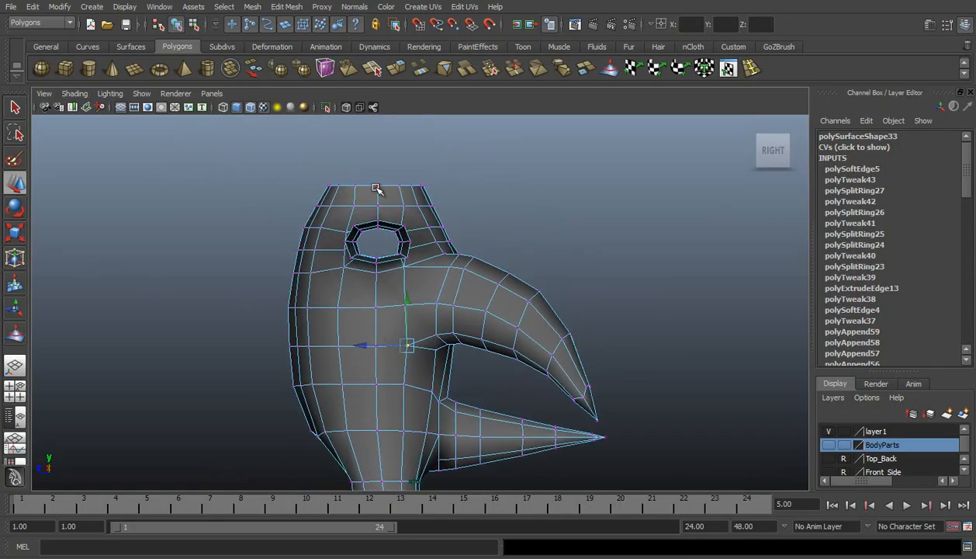
{"action": "middle_click_drag", "start_coordinate": [384, 212], "coordinate": [405, 274], "text": "alt"}
{"action": "scroll", "coordinate": [405, 274], "scroll_direction": "up", "scroll_amount": 1}
{"action": "left_click", "coordinate": [373, 258]}
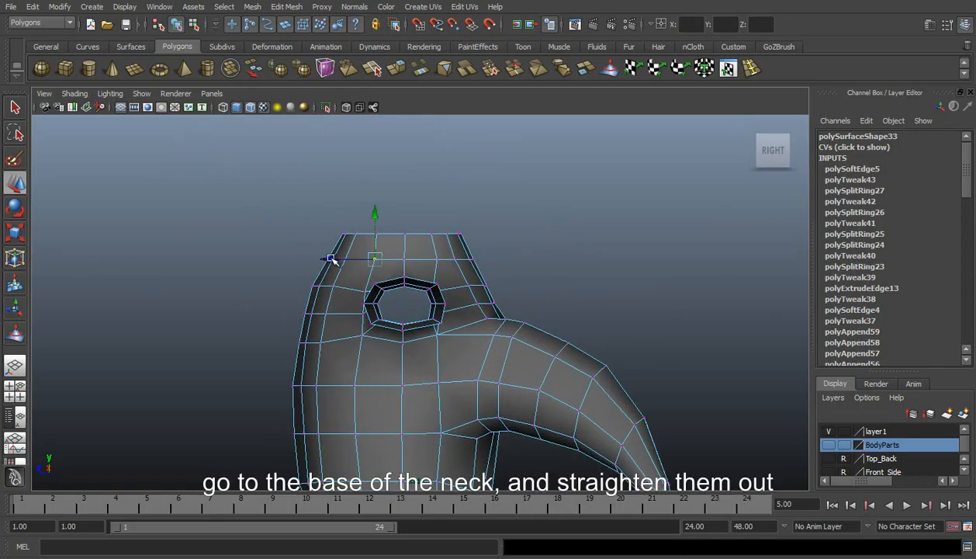
{"action": "left_click", "coordinate": [431, 259]}
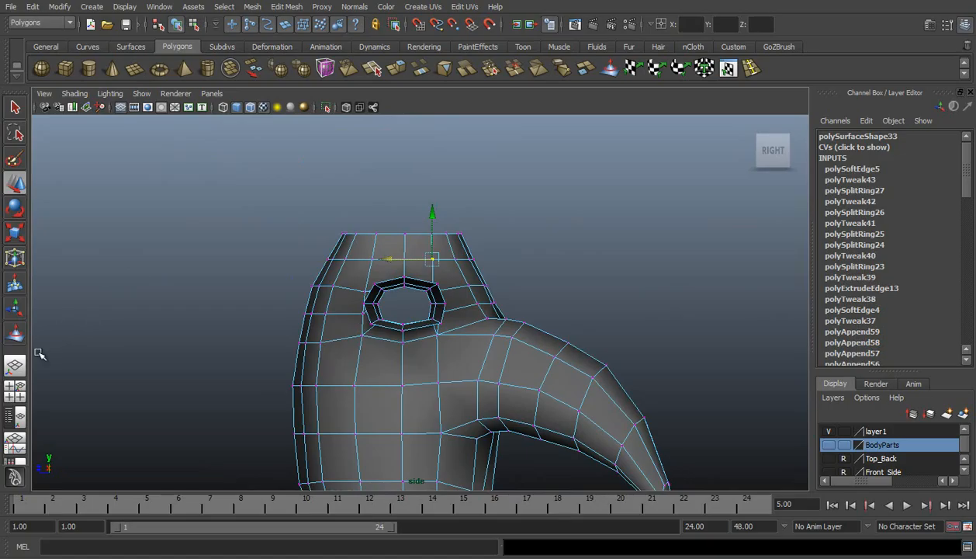
Return to the perspective view and adjust the two mid-leg vertices on the leg's inner side along Z
{"action": "left_click", "coordinate": [14, 365]}
{"action": "left_click_drag", "start_coordinate": [213, 301], "coordinate": [493, 290], "text": "alt"}
{"action": "scroll", "coordinate": [431, 342], "scroll_direction": "down", "scroll_amount": 5}
{"action": "middle_click_drag", "start_coordinate": [440, 348], "coordinate": [428, 291], "text": "alt"}
{"action": "left_click_drag", "start_coordinate": [425, 323], "coordinate": [582, 318], "text": "alt"}
{"action": "scroll", "coordinate": [456, 335], "scroll_direction": "up", "scroll_amount": 2}
{"action": "middle_click_drag", "start_coordinate": [462, 342], "coordinate": [445, 301], "text": "alt"}
{"action": "left_click_drag", "start_coordinate": [445, 301], "coordinate": [432, 313], "text": "alt"}
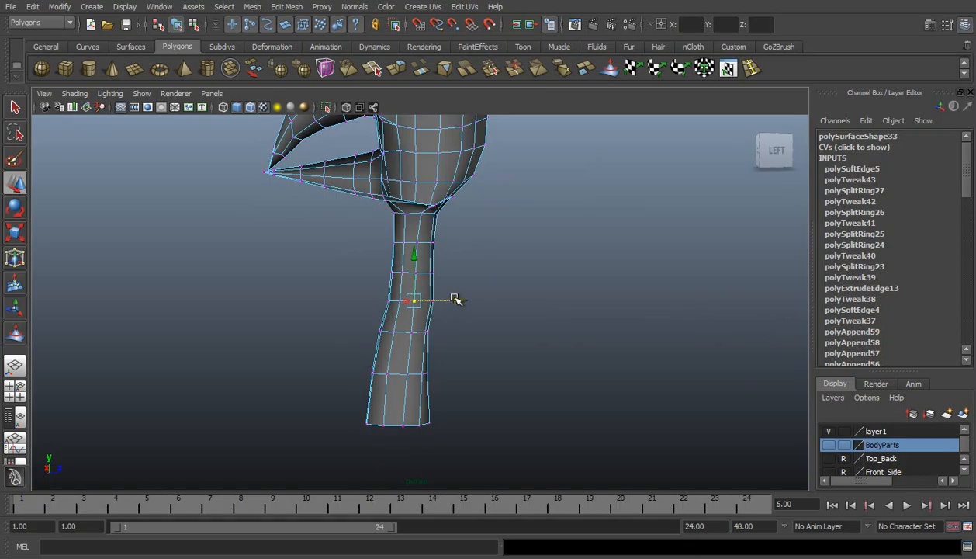
{"action": "left_click", "coordinate": [419, 281]}
{"action": "left_click", "coordinate": [415, 276]}
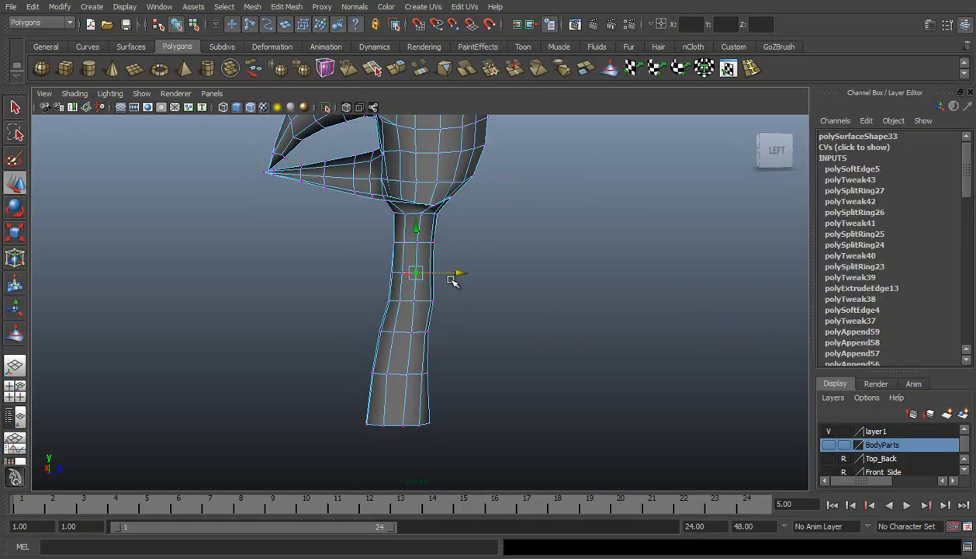
Nudge the inner-edge vertex near the tip of the upper back appendage to smooth its outline
{"action": "left_click", "coordinate": [521, 236]}
{"action": "left_click_drag", "start_coordinate": [528, 238], "coordinate": [200, 249], "text": "alt"}
{"action": "middle_click_drag", "start_coordinate": [402, 207], "coordinate": [399, 378], "text": "alt"}
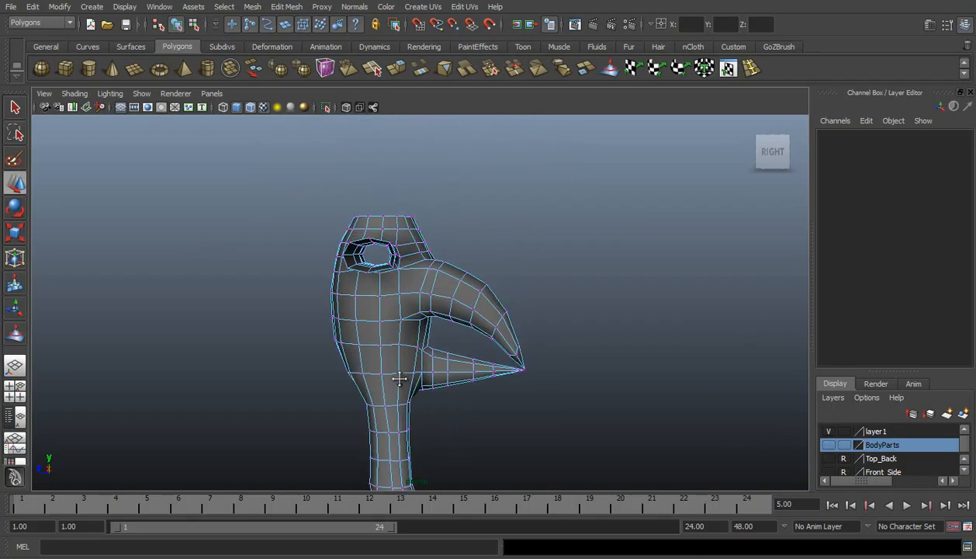
{"action": "left_click_drag", "start_coordinate": [378, 340], "coordinate": [398, 331], "text": "alt"}
{"action": "left_click_drag", "start_coordinate": [479, 303], "coordinate": [310, 314], "text": "alt"}
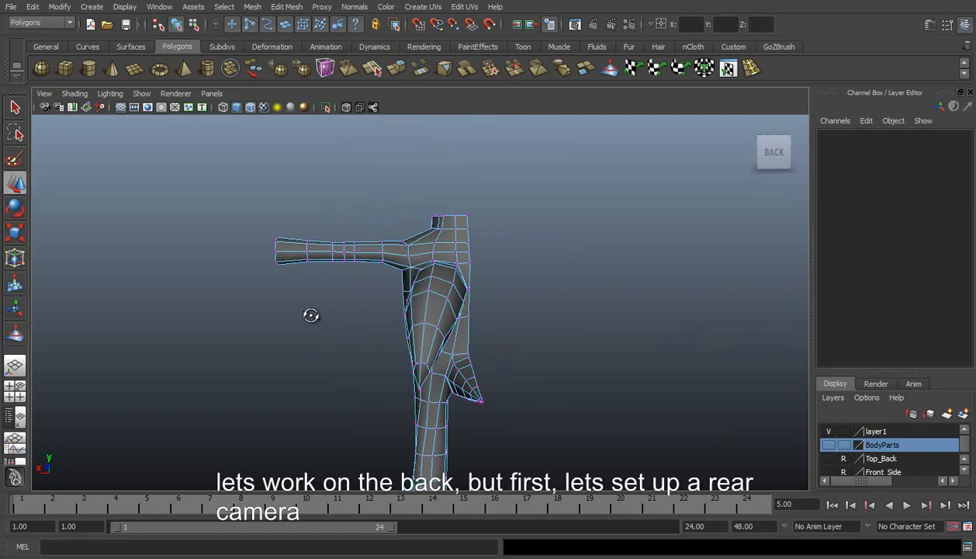
{"action": "middle_click_drag", "start_coordinate": [456, 319], "coordinate": [463, 269], "text": "alt"}
{"action": "left_click_drag", "start_coordinate": [463, 269], "coordinate": [432, 350], "text": "alt"}
{"action": "right_click_drag", "start_coordinate": [431, 351], "coordinate": [445, 326], "text": "alt"}
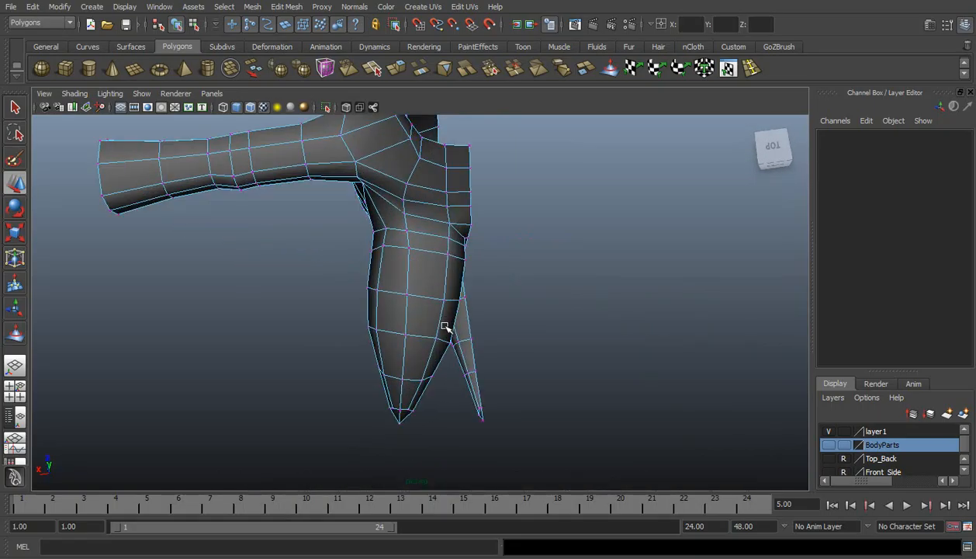
{"action": "left_click", "coordinate": [450, 345]}
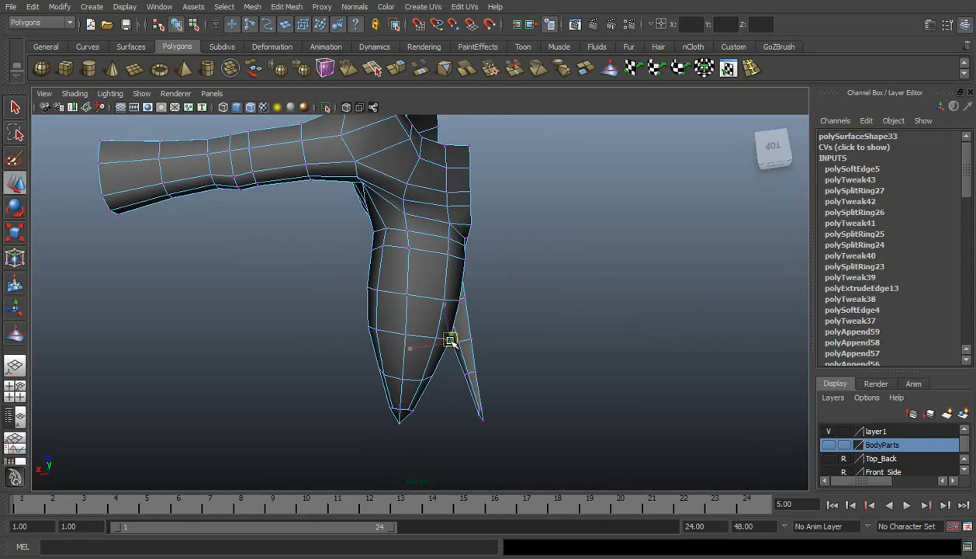
{"action": "left_click_drag", "start_coordinate": [450, 335], "coordinate": [598, 271], "text": "alt"}
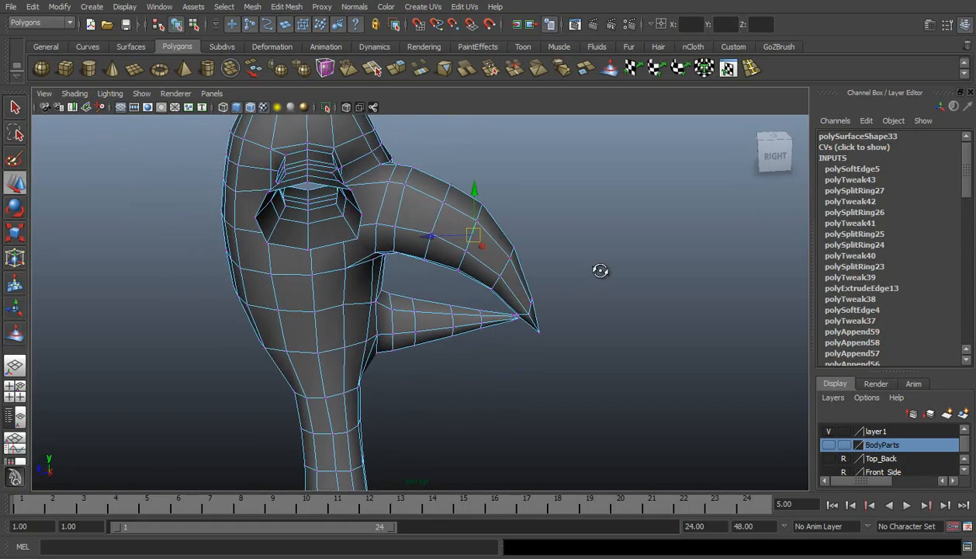
{"action": "left_click_drag", "start_coordinate": [524, 290], "coordinate": [380, 256], "text": "alt"}
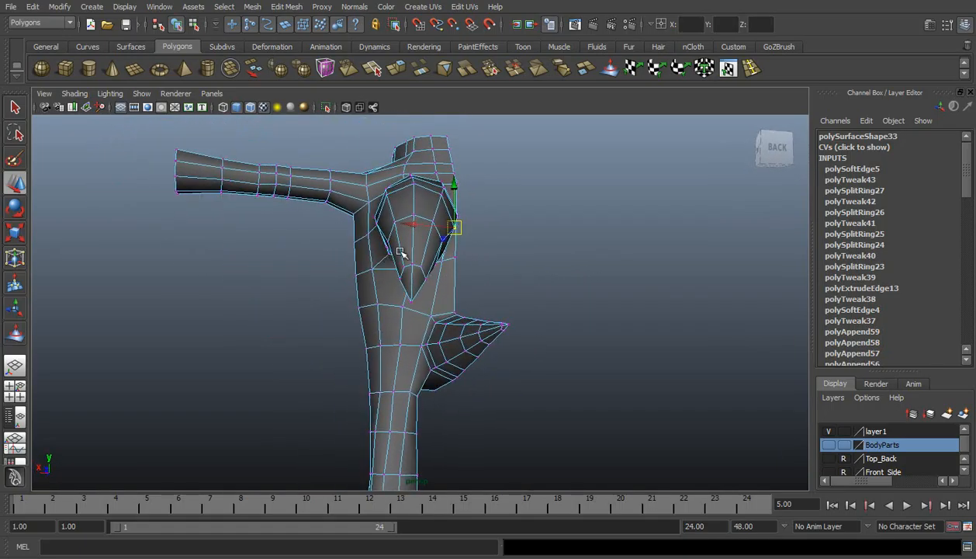
Return the body mesh to object mode and switch the viewport to the orthographic front view
{"action": "right_click_drag", "start_coordinate": [401, 206], "coordinate": [459, 188]}
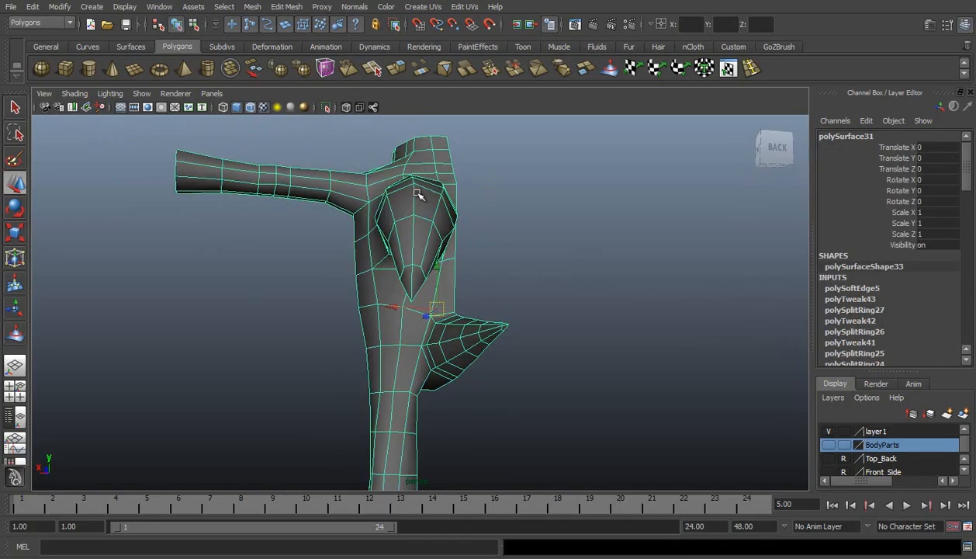
{"action": "left_click", "coordinate": [211, 93]}
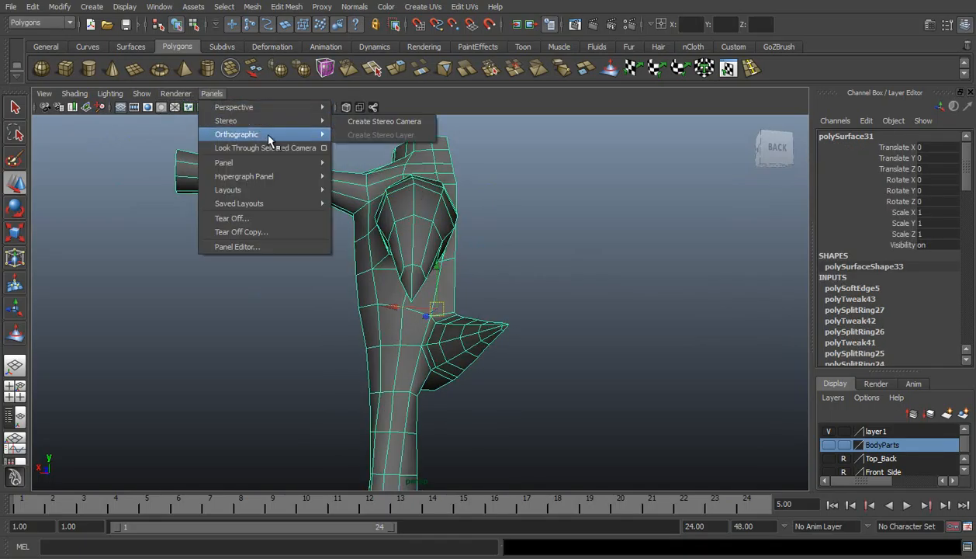
{"action": "mouse_move", "coordinate": [268, 136]}
{"action": "left_click", "coordinate": [351, 133]}
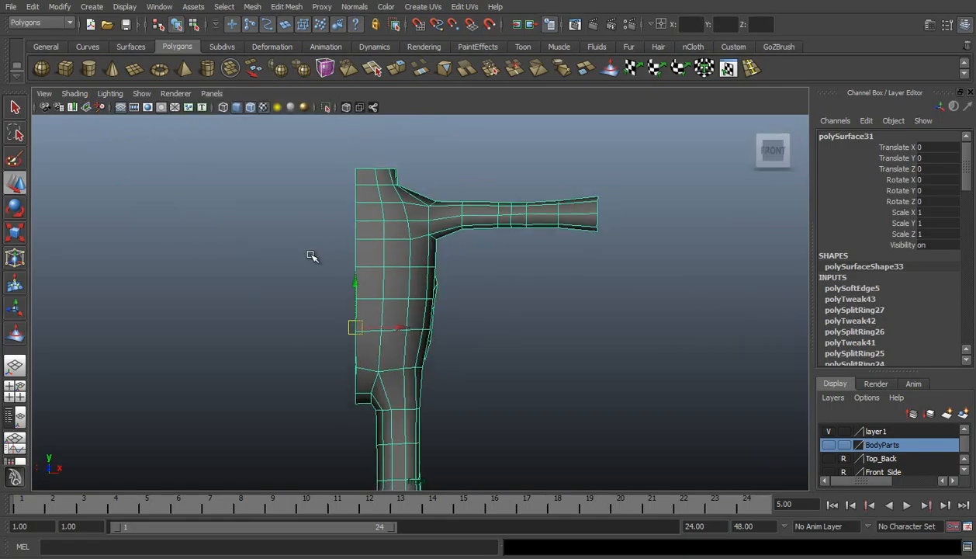
Select the front view's camera, duplicate it and rename the copy Back
{"action": "left_click", "coordinate": [44, 93]}
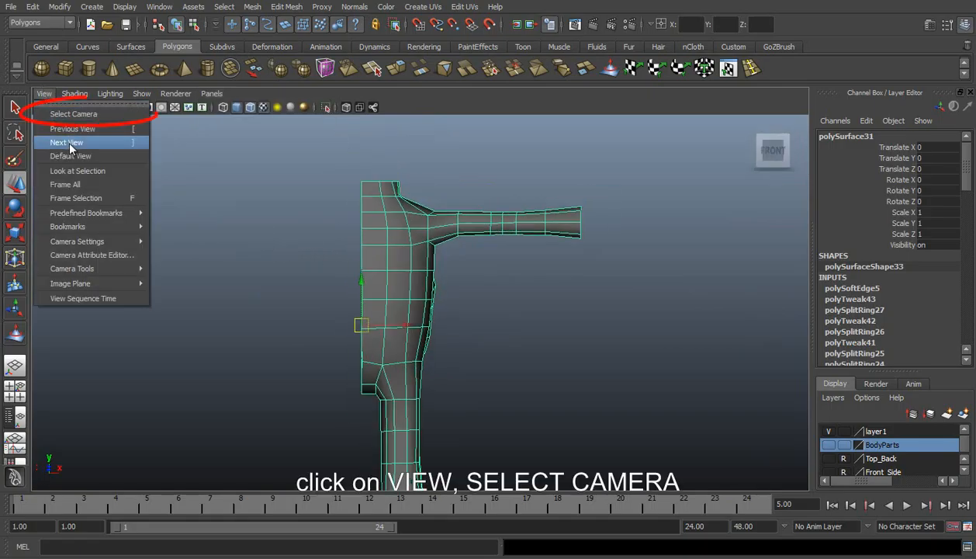
{"action": "left_click", "coordinate": [73, 114]}
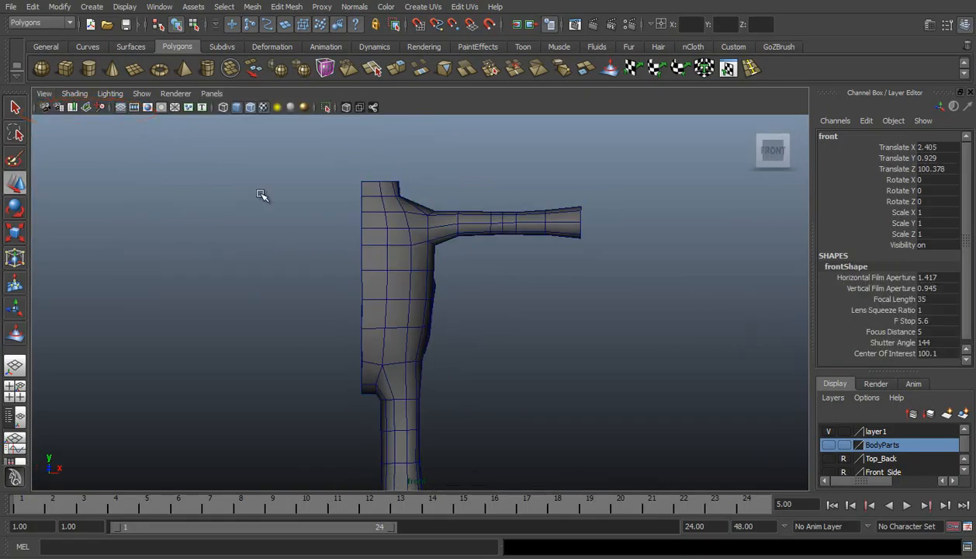
{"action": "key", "text": "ctrl+d"}
{"action": "left_click", "coordinate": [839, 138]}
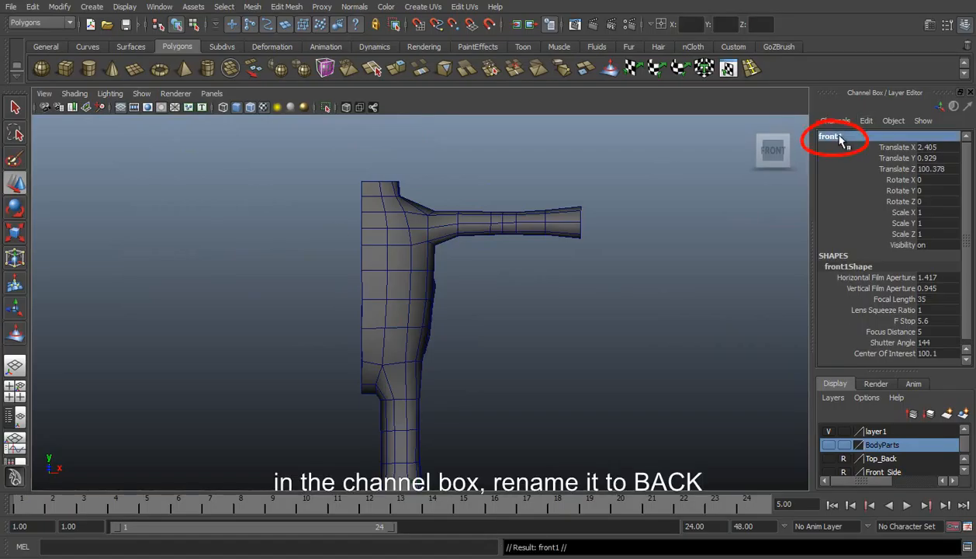
{"action": "left_click", "coordinate": [839, 137]}
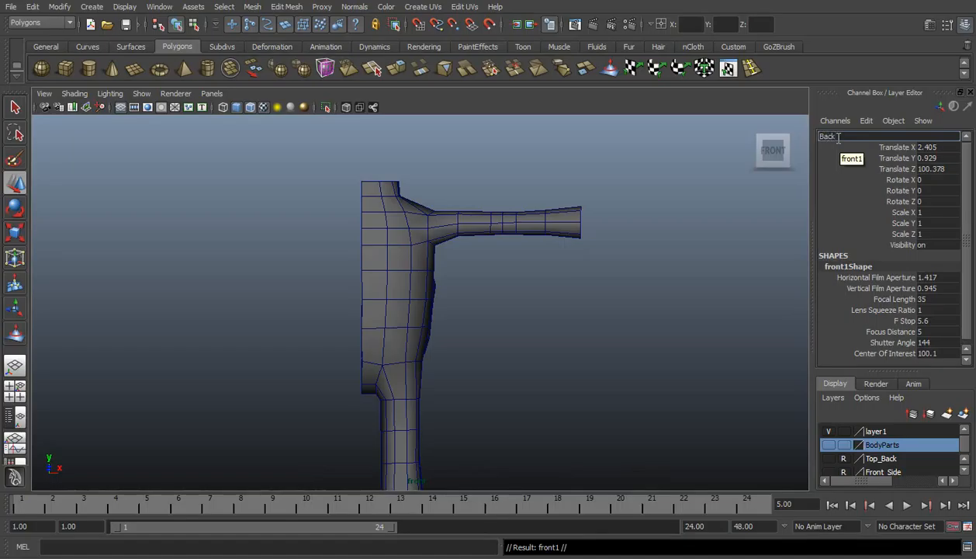
{"action": "key", "text": "Return"}
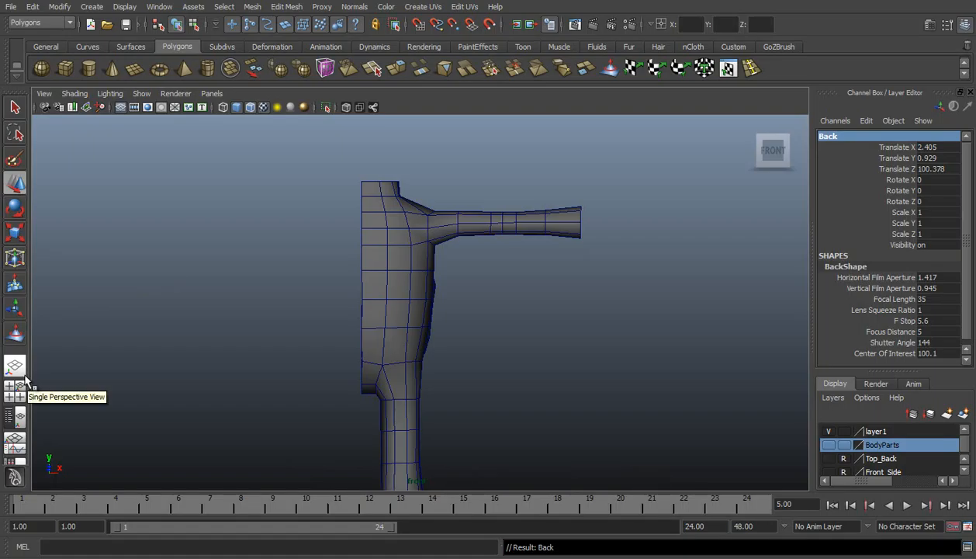
Switch to the perspective view, display cameras and orbit round to see the Back camera with the character
{"action": "left_click", "coordinate": [17, 372]}
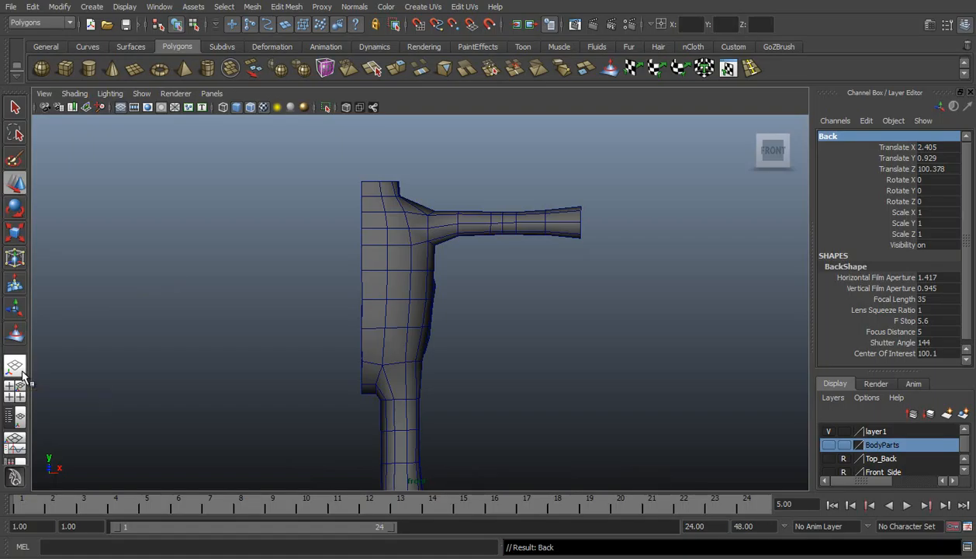
{"action": "left_click", "coordinate": [141, 94]}
{"action": "left_click", "coordinate": [174, 238]}
{"action": "left_click_drag", "start_coordinate": [263, 326], "coordinate": [343, 380], "text": "alt"}
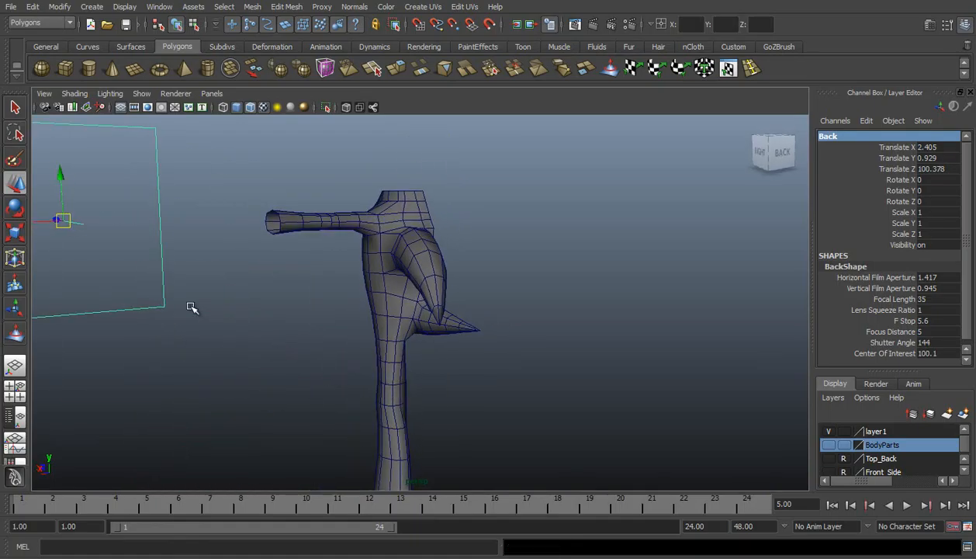
Rotate the Back camera about Y and set its Rotate Y value to -180
{"action": "middle_click_drag", "start_coordinate": [119, 256], "coordinate": [465, 331], "text": "alt"}
{"action": "key", "text": "e"}
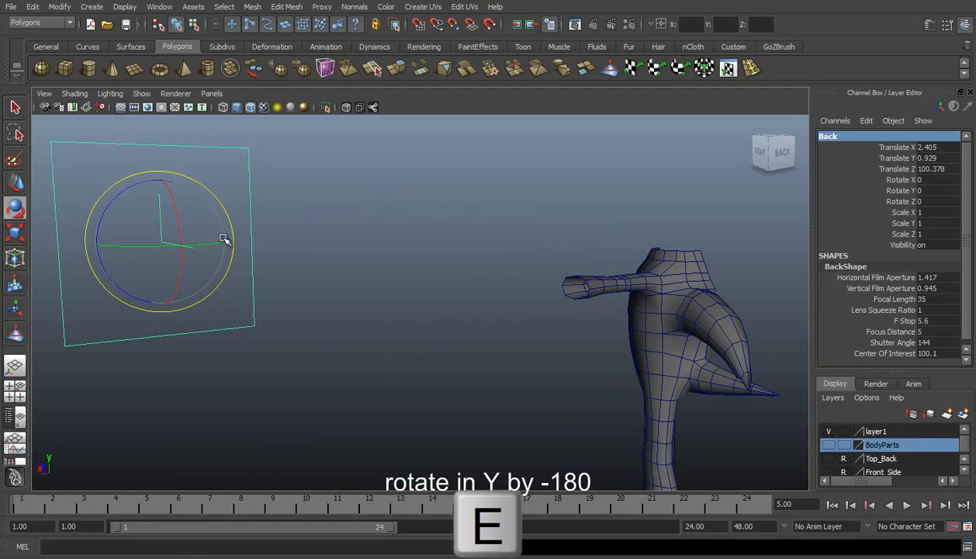
{"action": "left_click_drag", "start_coordinate": [218, 244], "coordinate": [168, 240]}
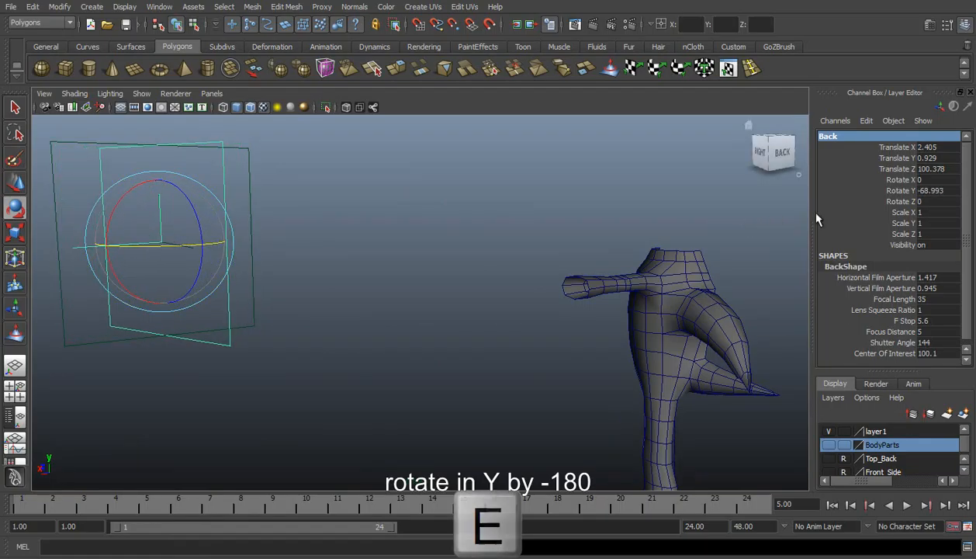
{"action": "double_click", "coordinate": [927, 190]}
{"action": "type", "text": "3"}
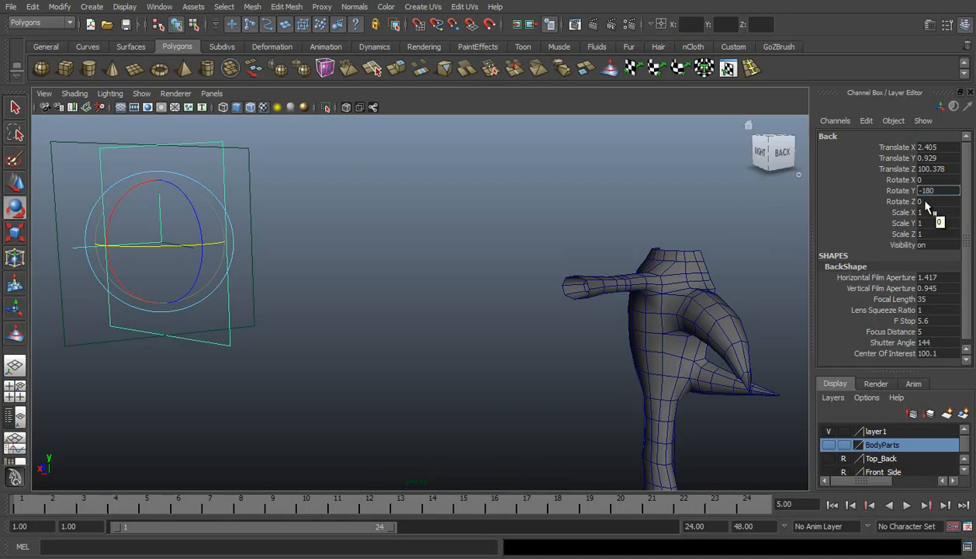
{"action": "key", "text": "Return"}
Move the Back camera along Z to behind the character, to a Translate Z of about -42.4
{"action": "right_click_drag", "start_coordinate": [461, 297], "coordinate": [315, 304], "text": "alt"}
{"action": "key", "text": "w"}
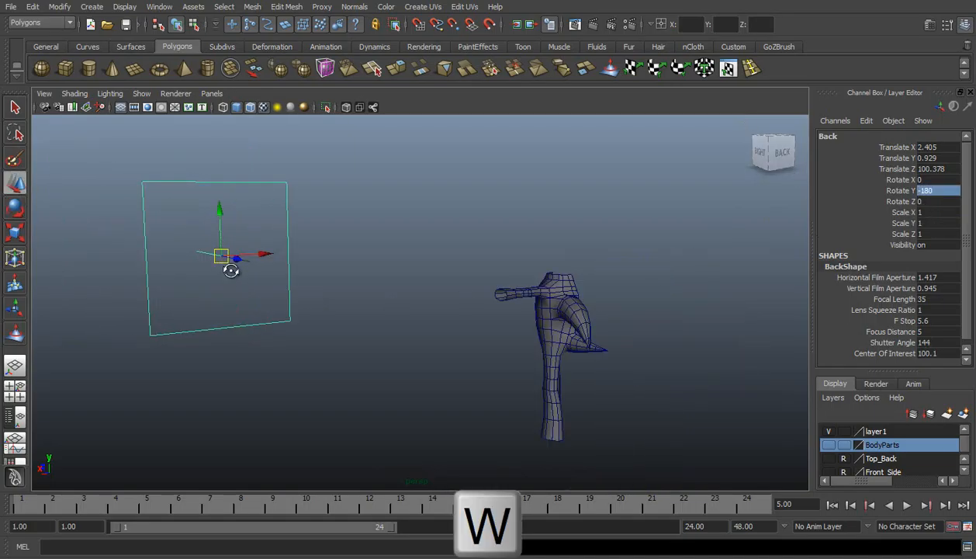
{"action": "left_click_drag", "start_coordinate": [231, 269], "coordinate": [212, 254], "text": "alt"}
{"action": "left_click_drag", "start_coordinate": [165, 202], "coordinate": [867, 408]}
{"action": "scroll", "coordinate": [532, 318], "scroll_direction": "down", "scroll_amount": 5}
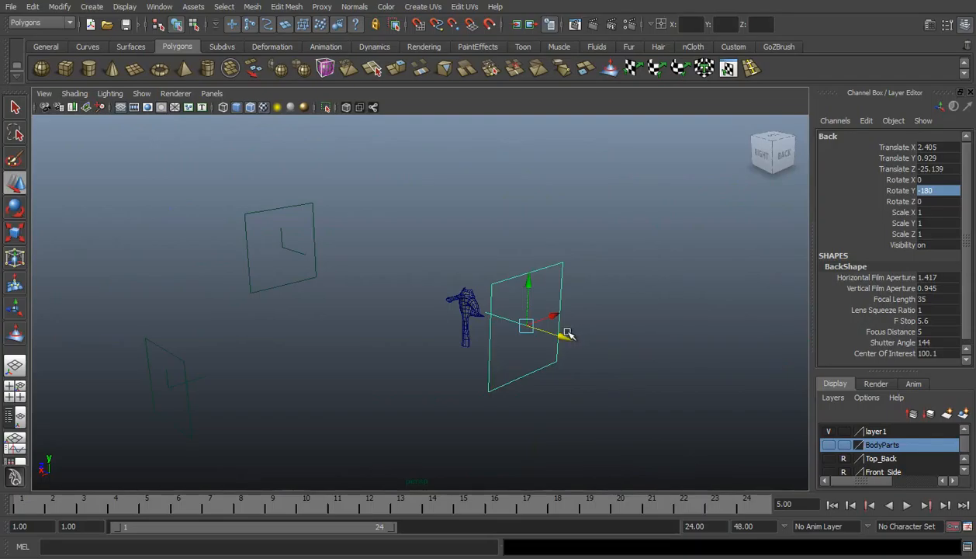
{"action": "left_click_drag", "start_coordinate": [567, 334], "coordinate": [613, 354]}
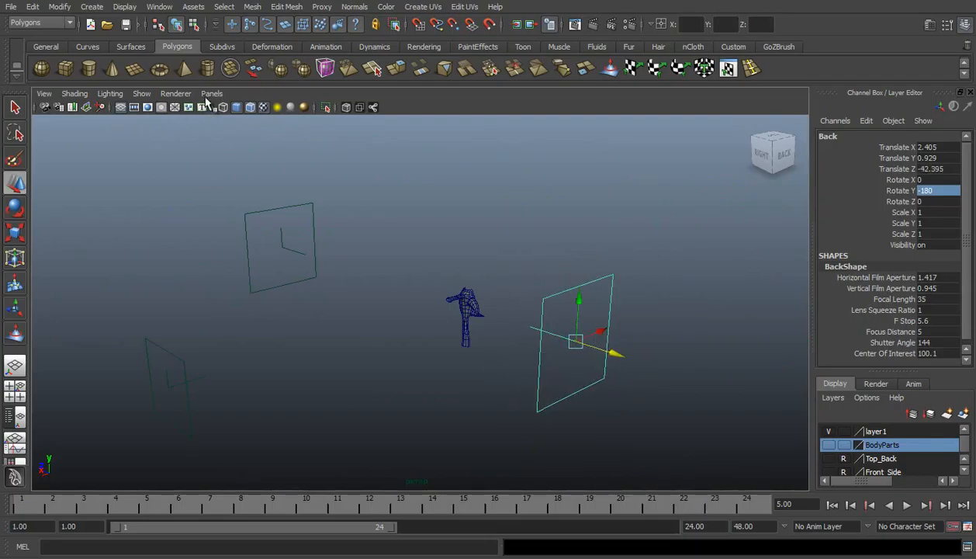
Look through the orthographic Back camera and hide cameras in the viewport
{"action": "left_click", "coordinate": [211, 94]}
{"action": "mouse_move", "coordinate": [253, 135]}
{"action": "left_click", "coordinate": [369, 137]}
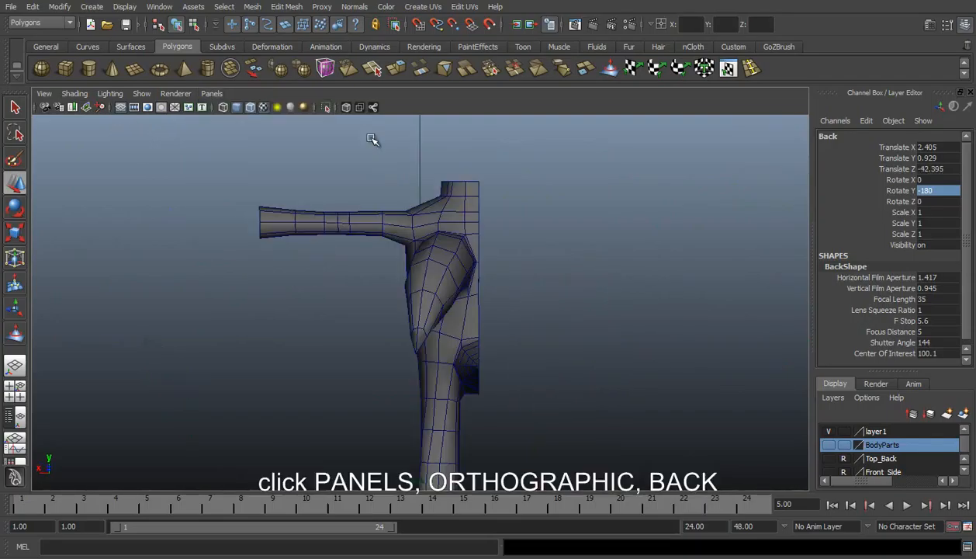
{"action": "left_click", "coordinate": [144, 95]}
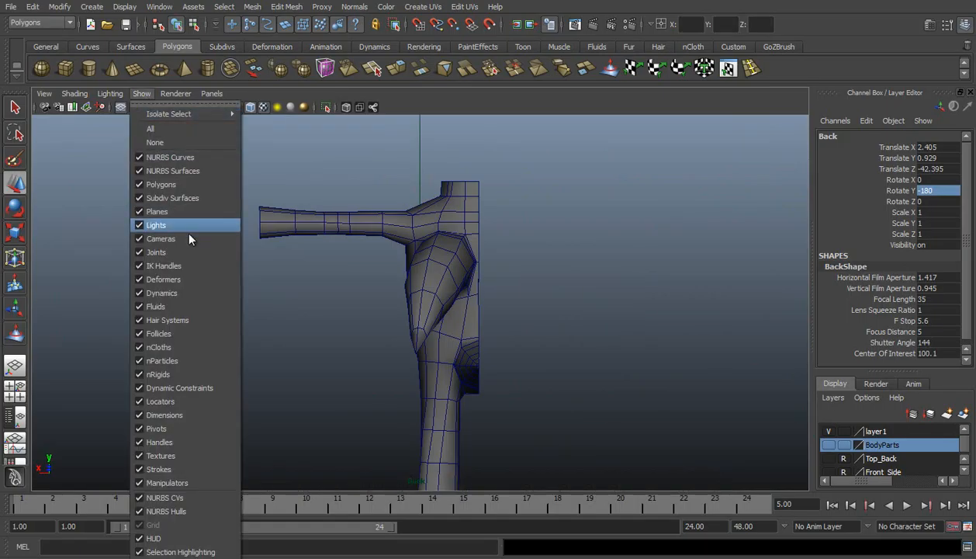
{"action": "left_click", "coordinate": [179, 239]}
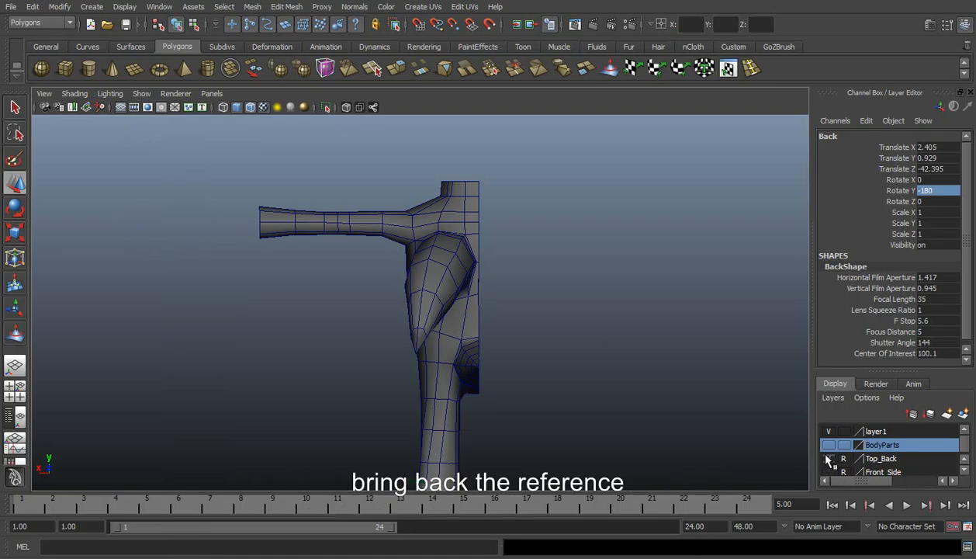
Assign the see-through lambert8 material to the body mesh and display it over the Top_Back reference layer at frame 1
{"action": "left_click", "coordinate": [828, 458]}
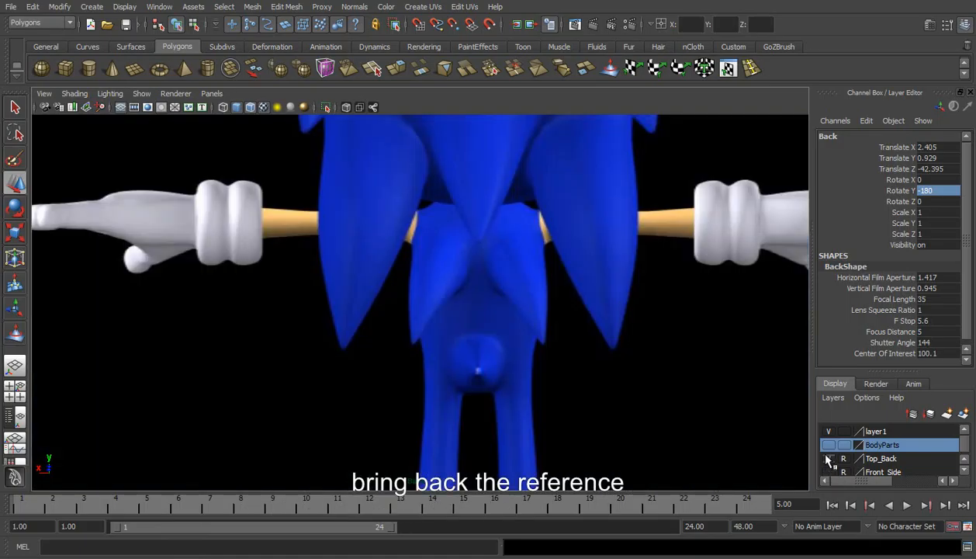
{"action": "left_click", "coordinate": [74, 93]}
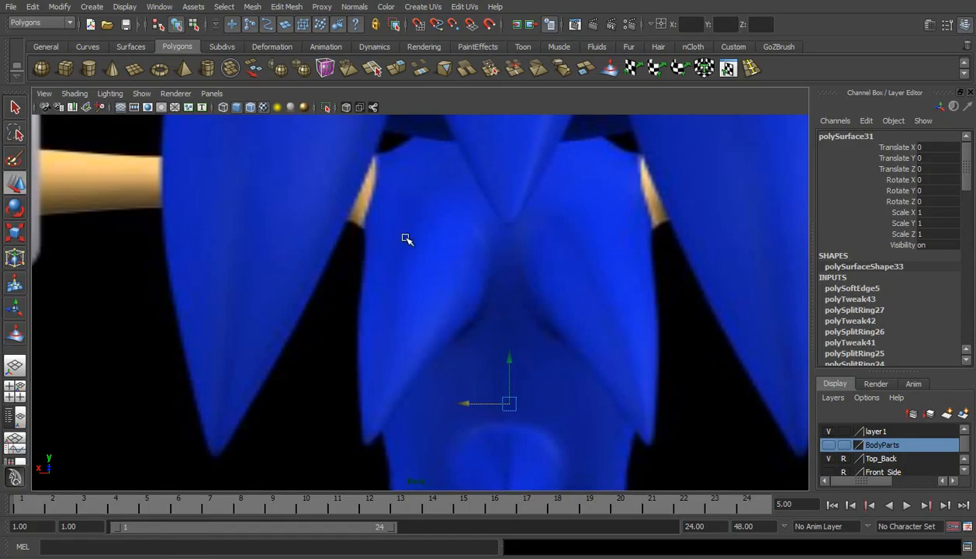
{"action": "left_click", "coordinate": [828, 458]}
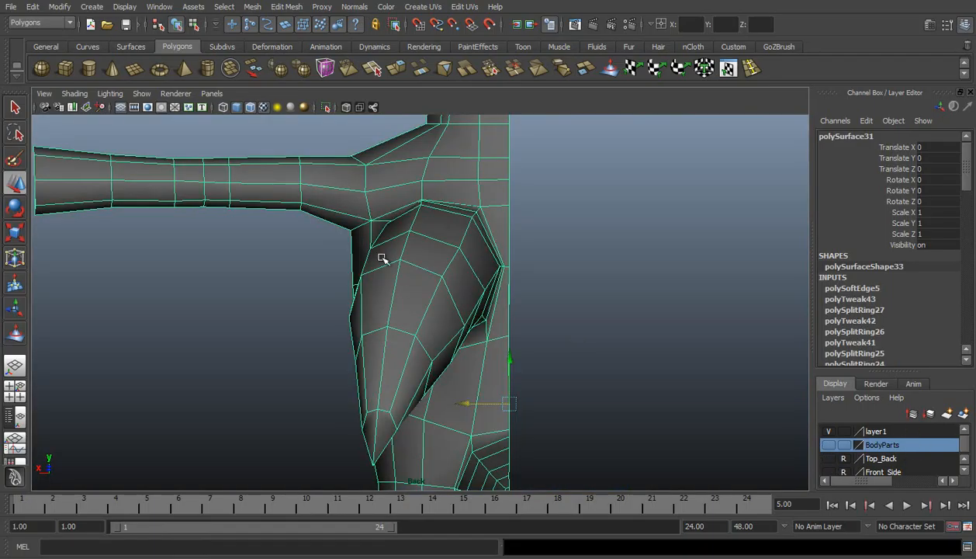
{"action": "key", "text": "space"}
{"action": "right_click_drag", "start_coordinate": [394, 250], "coordinate": [460, 484]}
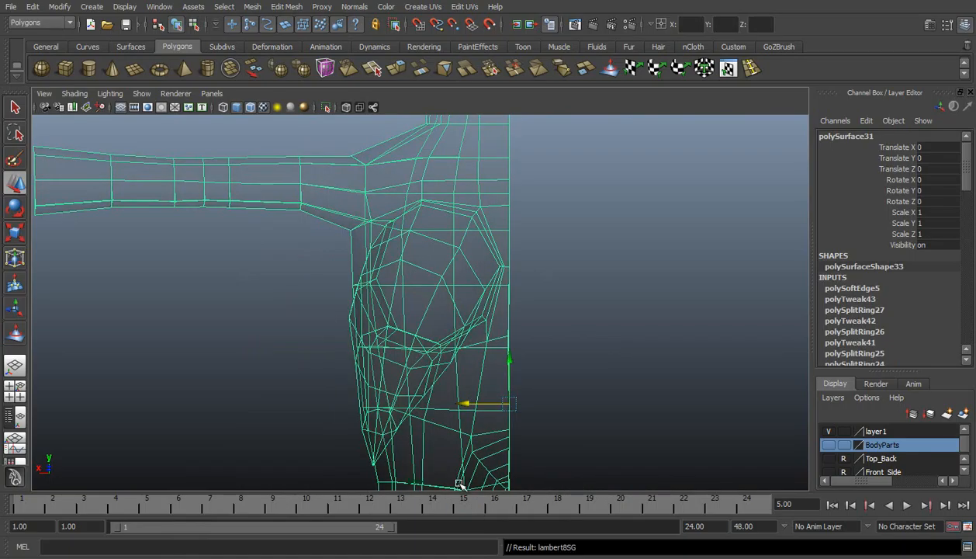
{"action": "left_click", "coordinate": [828, 458]}
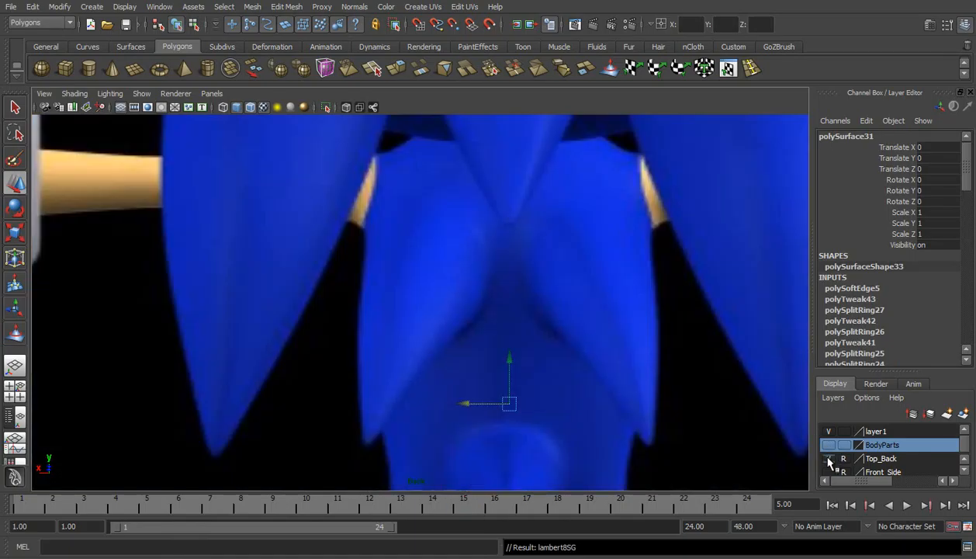
{"action": "left_click", "coordinate": [21, 508]}
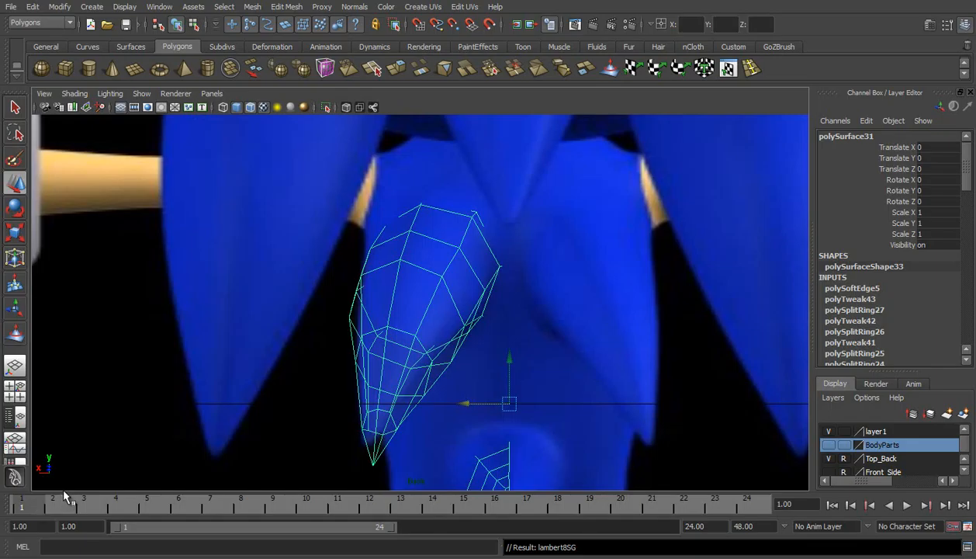
Move the outermost side vertex of the upper back appendage inward along X to match the reference outline
{"action": "right_click_drag", "start_coordinate": [378, 305], "coordinate": [349, 304]}
{"action": "key", "text": "w"}
{"action": "left_click", "coordinate": [348, 316]}
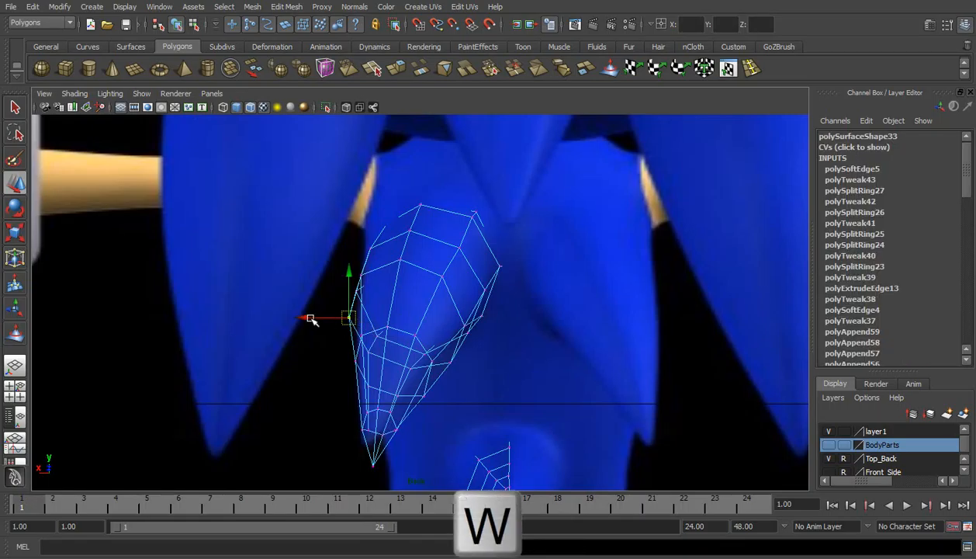
{"action": "left_click_drag", "start_coordinate": [301, 317], "coordinate": [307, 318]}
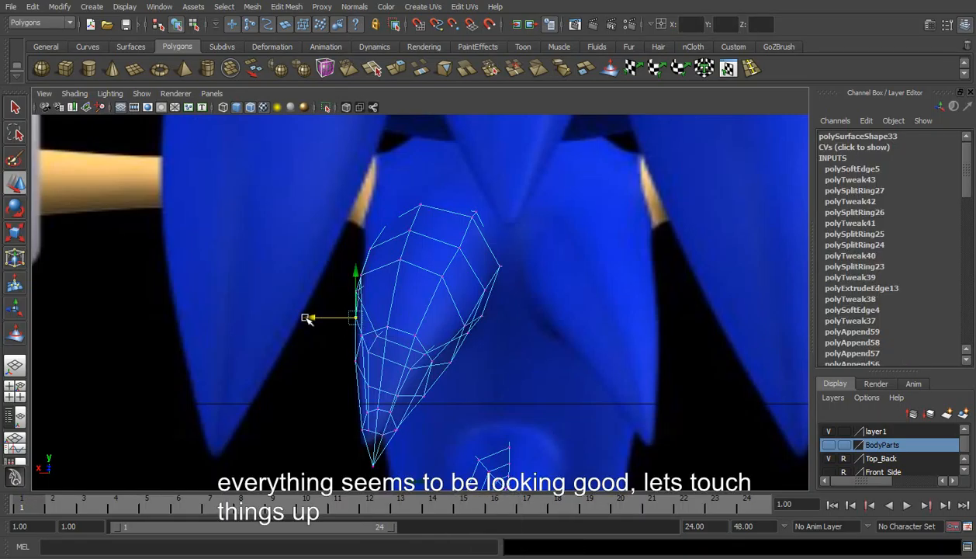
{"action": "key", "text": "ctrl+z"}
{"action": "left_click", "coordinate": [372, 462]}
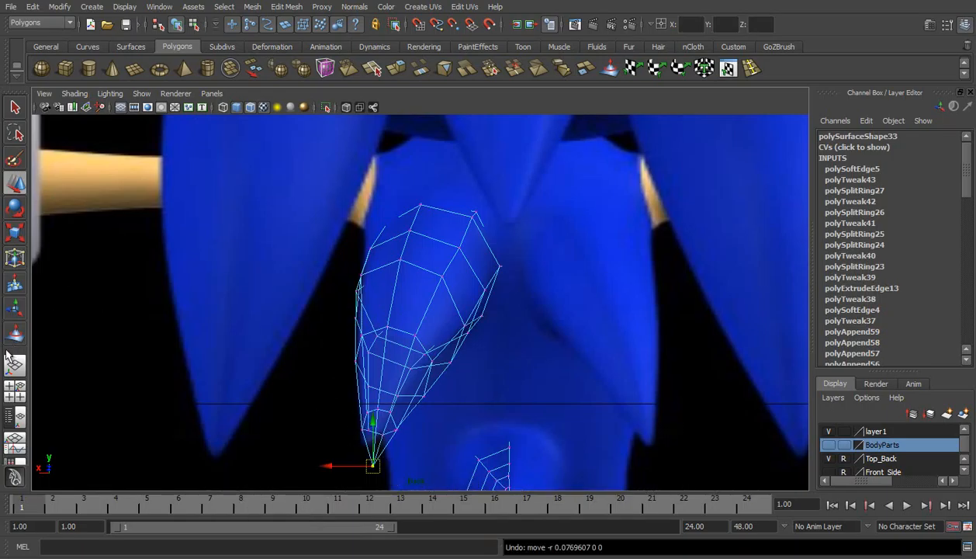
Return to the perspective view, assign the default initial shading material to the body mesh and frame it
{"action": "left_click", "coordinate": [14, 367]}
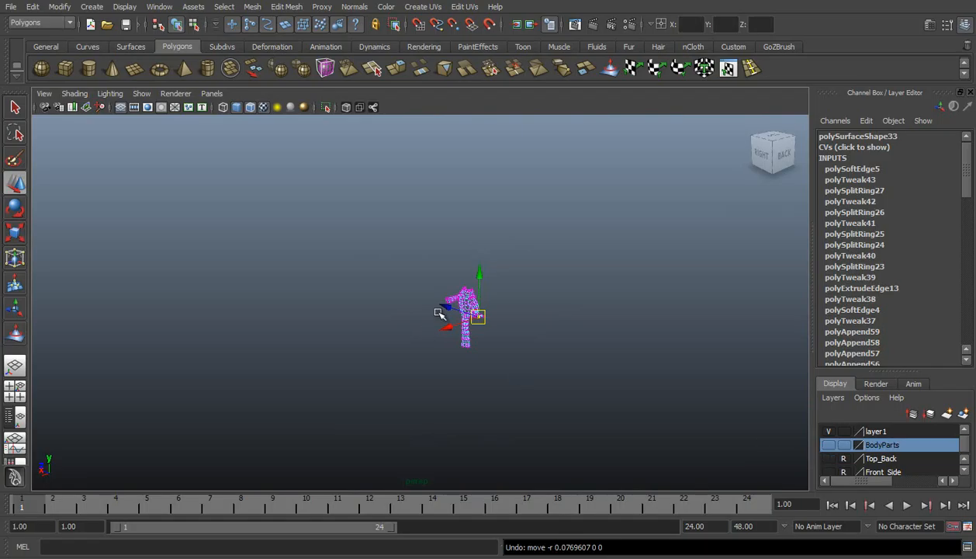
{"action": "scroll", "coordinate": [435, 307], "scroll_direction": "up", "scroll_amount": 3}
{"action": "right_click_drag", "start_coordinate": [550, 287], "coordinate": [634, 526]}
{"action": "left_click", "coordinate": [554, 281]}
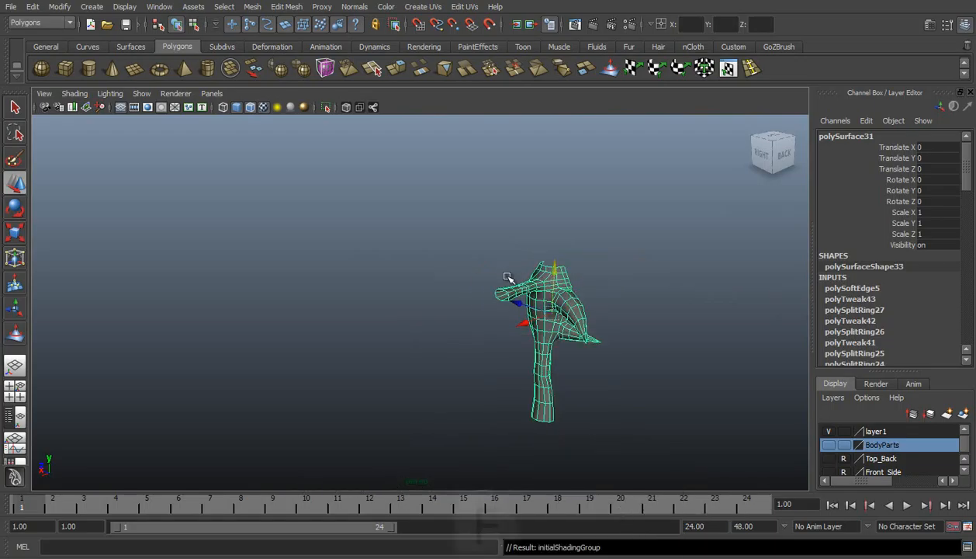
{"action": "key", "text": "f"}
{"action": "left_click", "coordinate": [549, 246]}
{"action": "middle_click_drag", "start_coordinate": [465, 237], "coordinate": [483, 314], "text": "alt"}
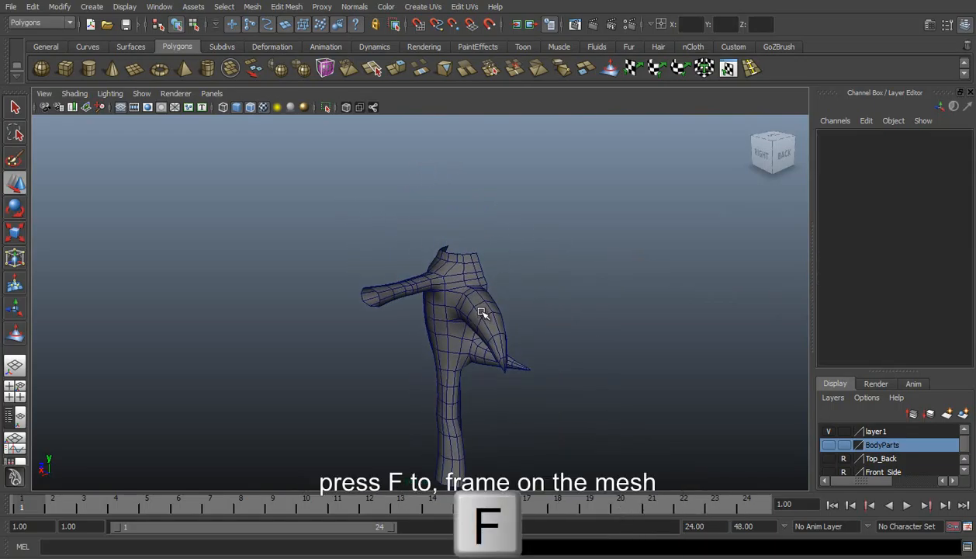
Put the body mesh in vertex editing and show the neck opening and shoulder in the orthographic top view
{"action": "scroll", "coordinate": [474, 302], "scroll_direction": "up", "scroll_amount": 5}
{"action": "left_click_drag", "start_coordinate": [510, 297], "coordinate": [598, 341], "text": "alt"}
{"action": "scroll", "coordinate": [453, 310], "scroll_direction": "up", "scroll_amount": 4}
{"action": "right_click_drag", "start_coordinate": [439, 279], "coordinate": [400, 278]}
{"action": "left_click", "coordinate": [455, 256]}
{"action": "key", "text": "space"}
{"action": "left_click_drag", "start_coordinate": [447, 279], "coordinate": [409, 285]}
{"action": "middle_click_drag", "start_coordinate": [427, 378], "coordinate": [441, 282], "text": "alt"}
{"action": "scroll", "coordinate": [432, 353], "scroll_direction": "up", "scroll_amount": 3}
{"action": "scroll", "coordinate": [439, 284], "scroll_direction": "up", "scroll_amount": 2}
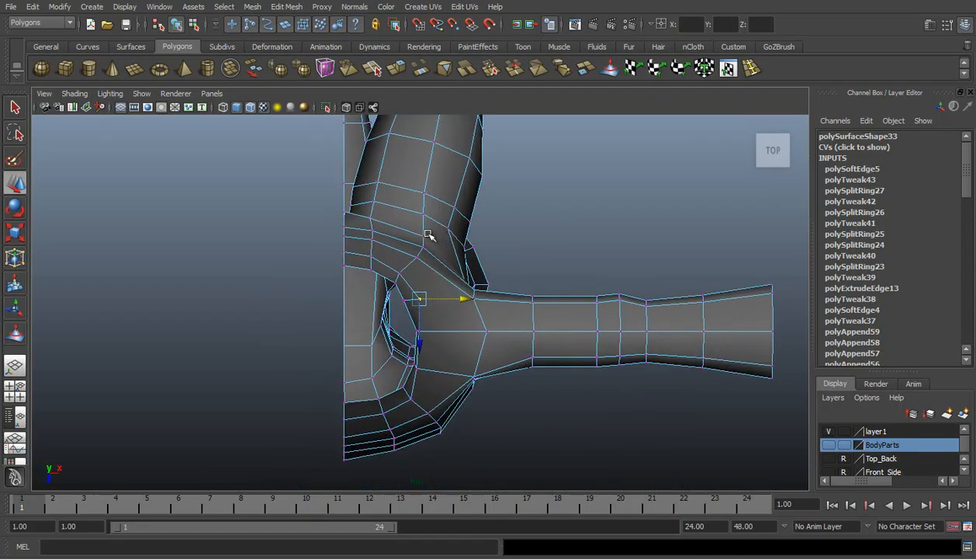
{"action": "left_click", "coordinate": [530, 271]}
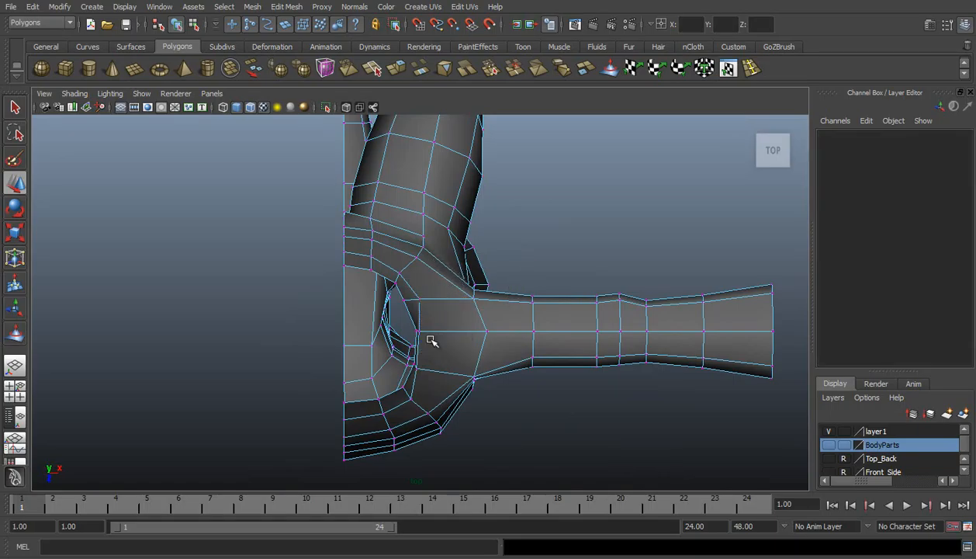
Move the three shoulder loop vertices beside the neck opening outward along X to space the loop evenly between neck and arm
{"action": "left_click", "coordinate": [417, 331]}
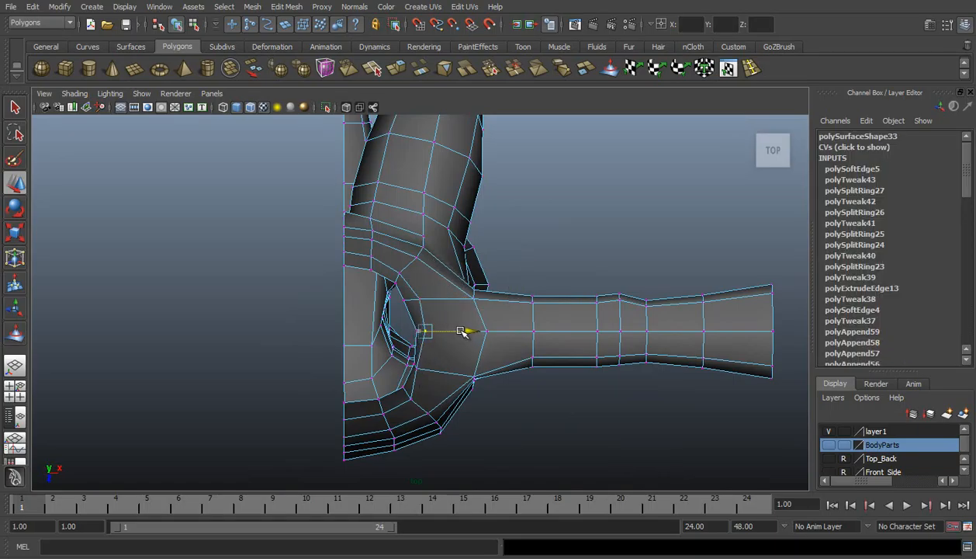
{"action": "left_click", "coordinate": [416, 380]}
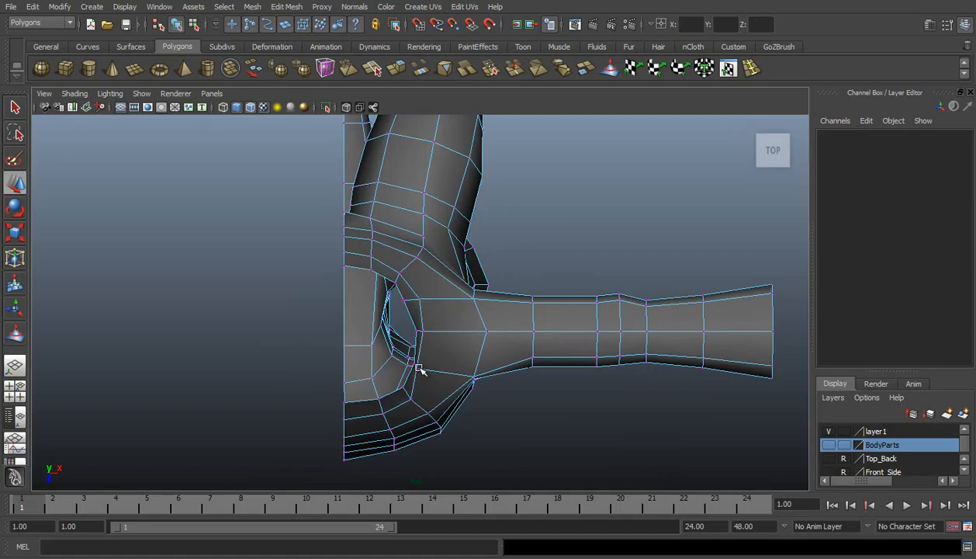
{"action": "left_click", "coordinate": [418, 369]}
{"action": "left_click_drag", "start_coordinate": [458, 370], "coordinate": [477, 374]}
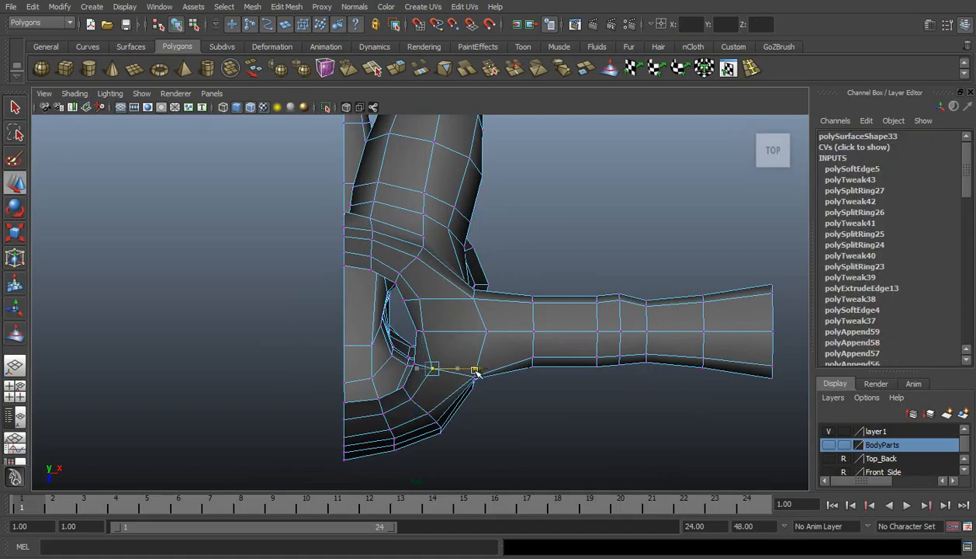
{"action": "left_click", "coordinate": [425, 333]}
{"action": "left_click_drag", "start_coordinate": [466, 332], "coordinate": [481, 334]}
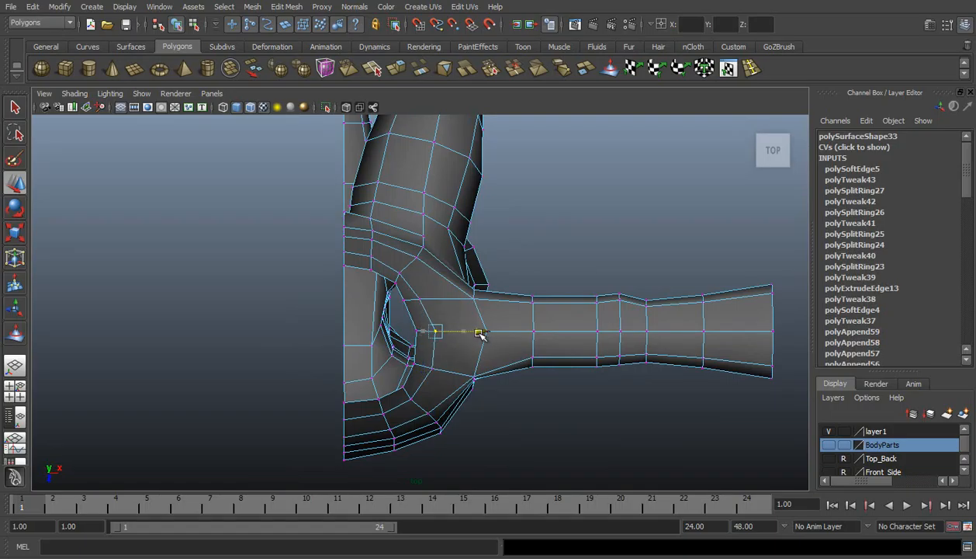
{"action": "left_click", "coordinate": [422, 300]}
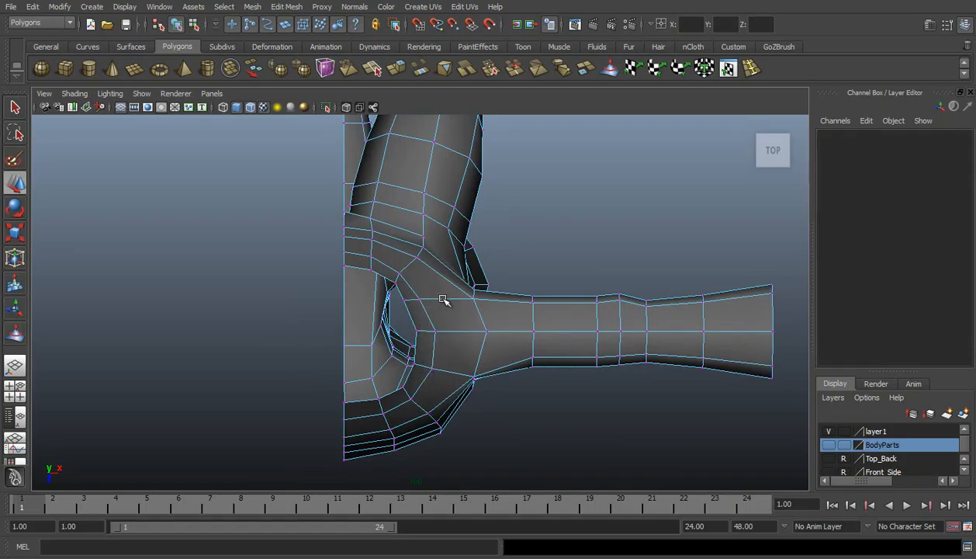
{"action": "left_click", "coordinate": [422, 298]}
{"action": "left_click_drag", "start_coordinate": [463, 298], "coordinate": [465, 298]}
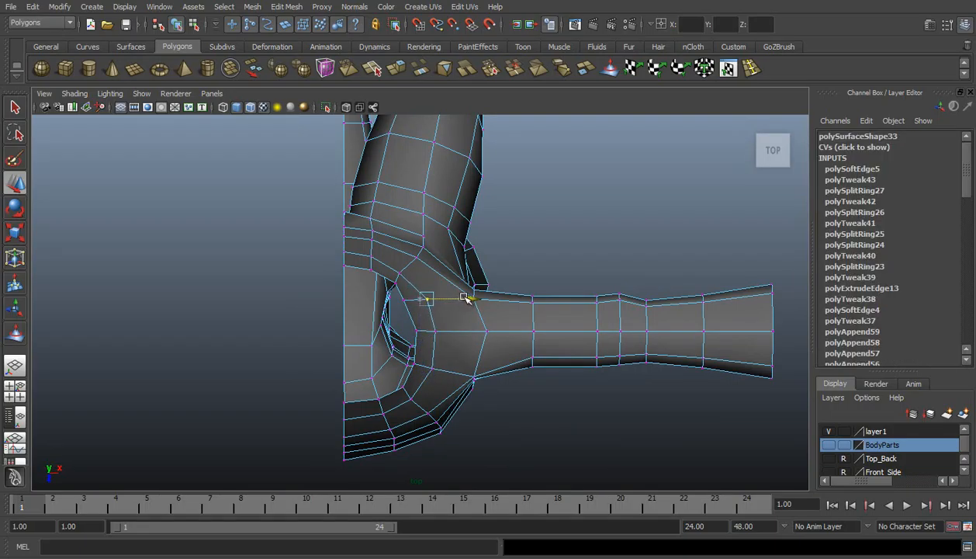
Move the rear corner vertex near the neck opening and the front vertex at the arm base backward along Z
{"action": "left_click", "coordinate": [400, 273]}
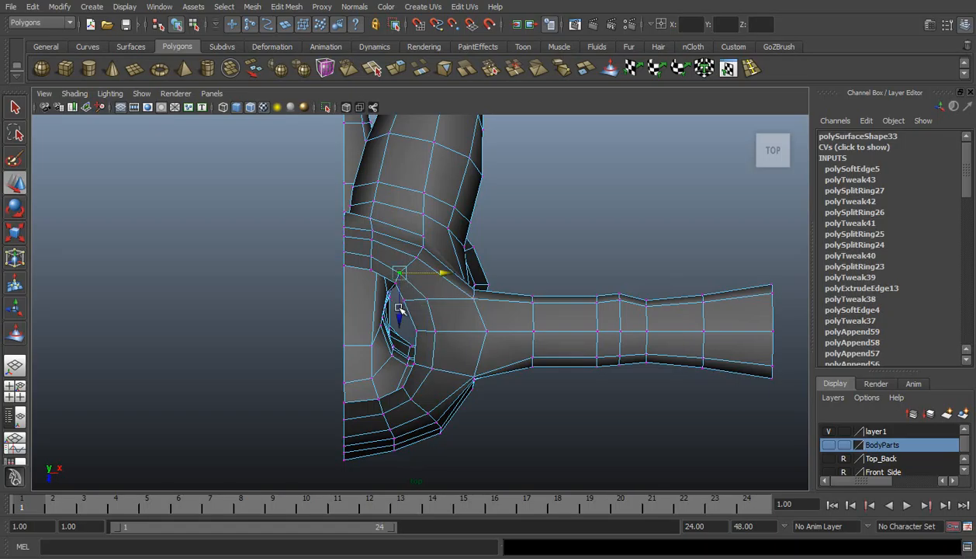
{"action": "left_click_drag", "start_coordinate": [399, 309], "coordinate": [399, 303]}
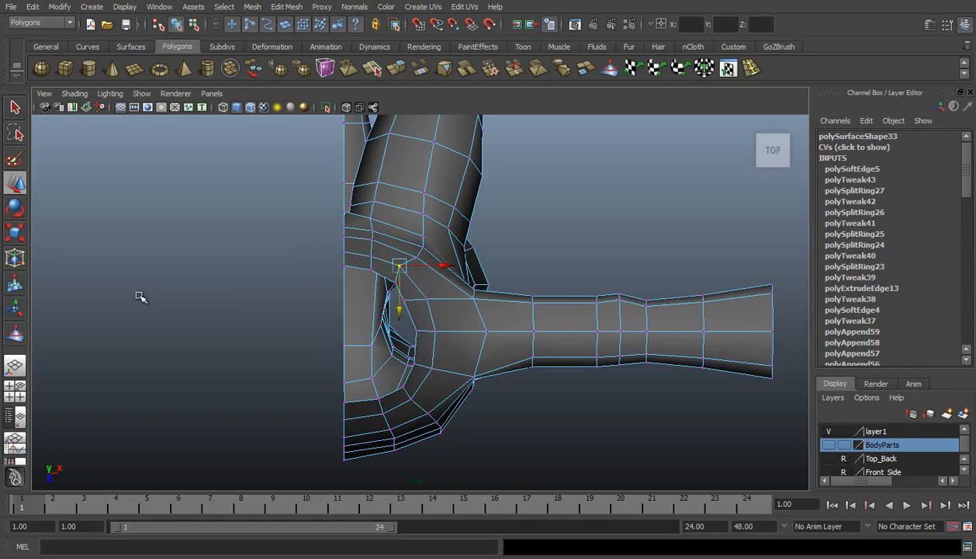
{"action": "middle_click_drag", "start_coordinate": [540, 390], "coordinate": [497, 355], "text": "alt"}
{"action": "scroll", "coordinate": [466, 354], "scroll_direction": "up", "scroll_amount": 2}
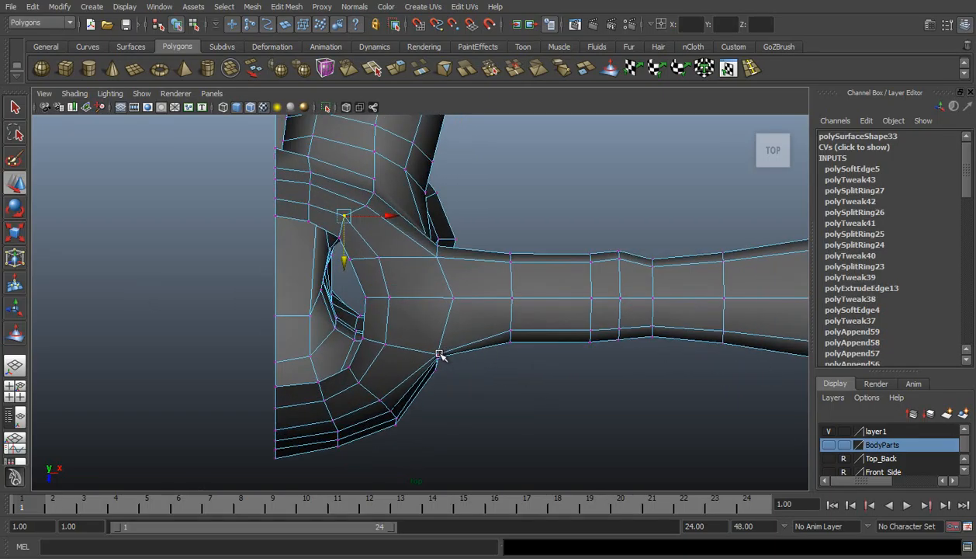
{"action": "left_click", "coordinate": [439, 355]}
{"action": "left_click_drag", "start_coordinate": [439, 401], "coordinate": [437, 387]}
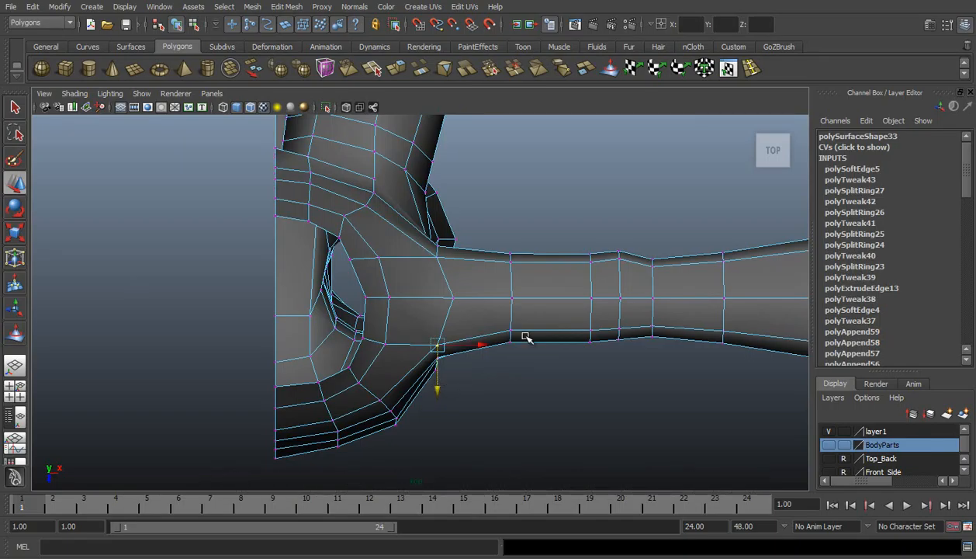
Compare the body mesh with the Top_Back reference layer in the top and perspective views, leaving the layer hidden again
{"action": "scroll", "coordinate": [525, 337], "scroll_direction": "down", "scroll_amount": 3}
{"action": "middle_click_drag", "start_coordinate": [525, 333], "coordinate": [473, 363], "text": "alt"}
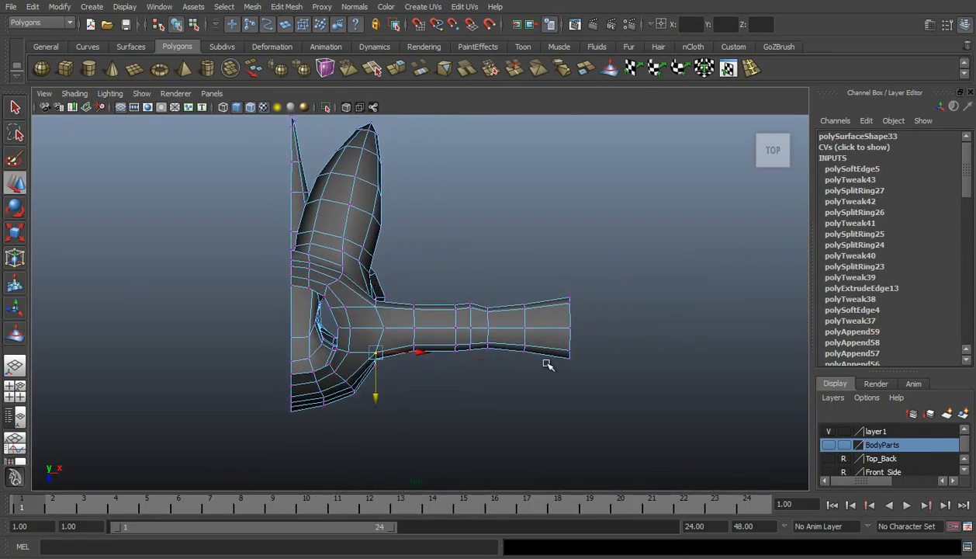
{"action": "left_click", "coordinate": [828, 458]}
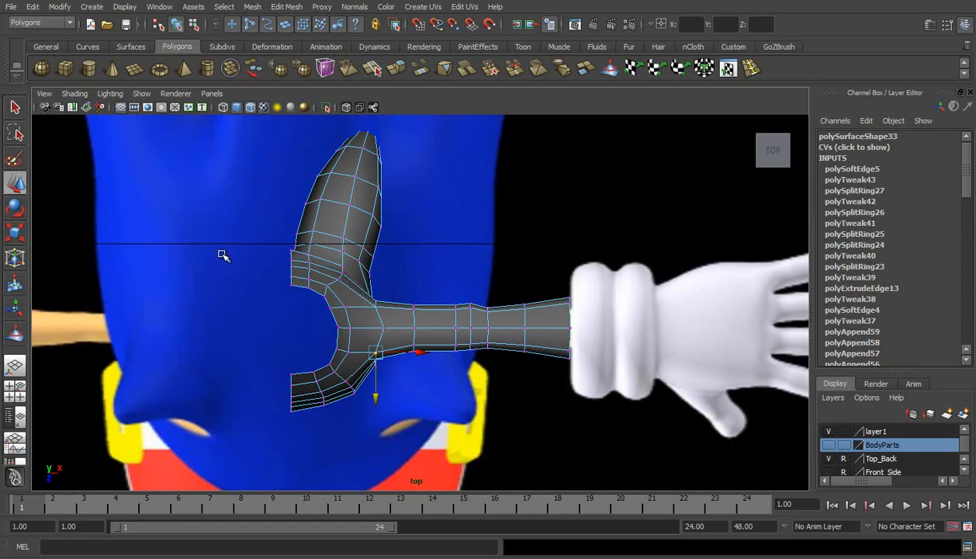
{"action": "left_click", "coordinate": [14, 364]}
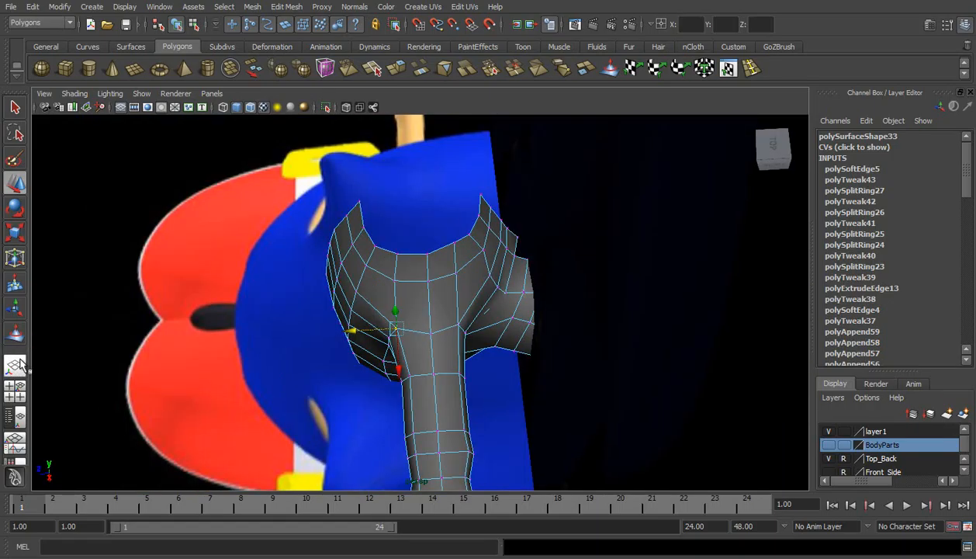
{"action": "scroll", "coordinate": [439, 284], "scroll_direction": "down", "scroll_amount": 3}
{"action": "left_click_drag", "start_coordinate": [356, 336], "coordinate": [399, 390], "text": "alt"}
{"action": "left_click", "coordinate": [828, 458]}
Nudge the upper back vertex just below the neck opening to even out the surrounding edge loops
{"action": "left_click", "coordinate": [440, 366]}
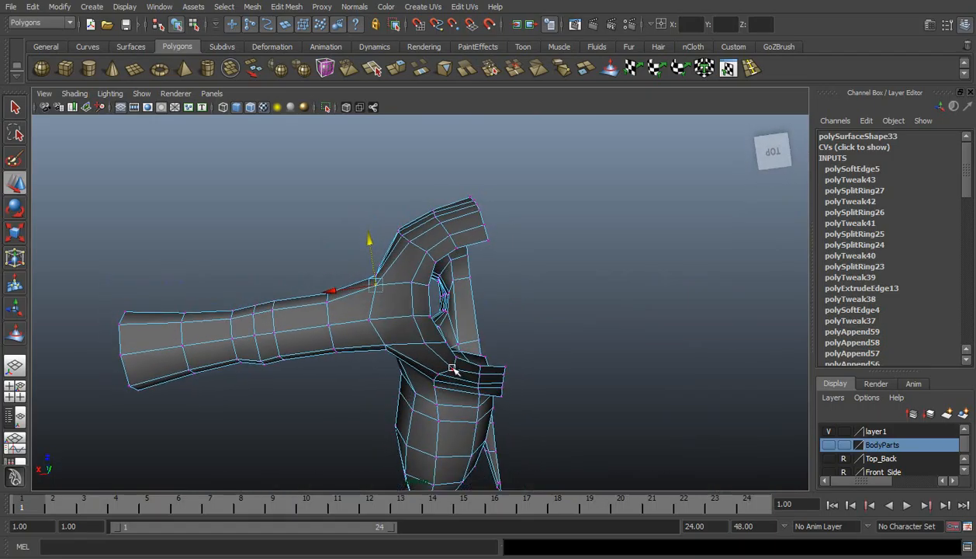
{"action": "left_click_drag", "start_coordinate": [434, 372], "coordinate": [395, 307], "text": "alt"}
{"action": "middle_click_drag", "start_coordinate": [437, 285], "coordinate": [436, 305], "text": "alt"}
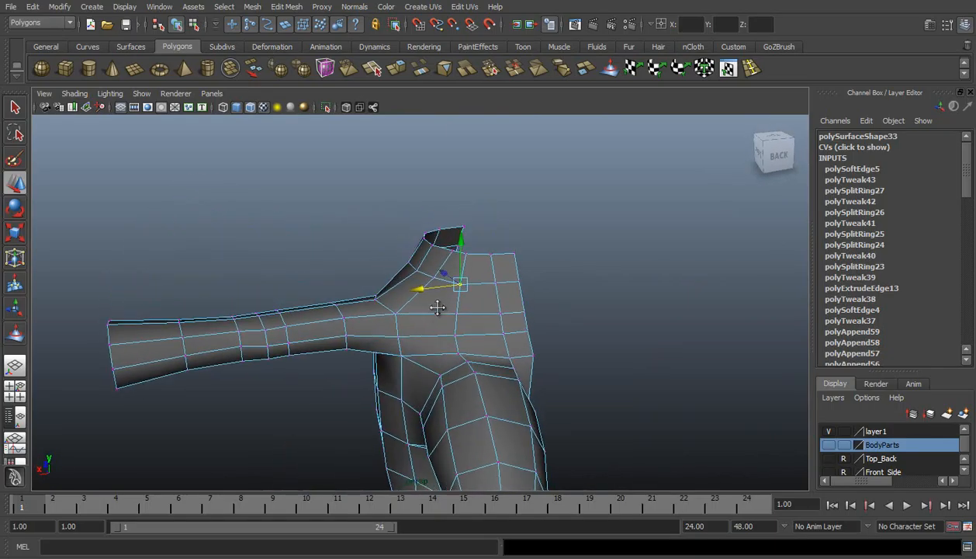
{"action": "scroll", "coordinate": [437, 302], "scroll_direction": "up", "scroll_amount": 2}
{"action": "left_click_drag", "start_coordinate": [473, 282], "coordinate": [474, 284]}
Raise the two vertices on top of the back spike, just behind the arm, slightly along Y
{"action": "left_click_drag", "start_coordinate": [422, 341], "coordinate": [544, 329], "text": "alt"}
{"action": "left_click", "coordinate": [530, 324]}
{"action": "left_click_drag", "start_coordinate": [531, 283], "coordinate": [531, 281]}
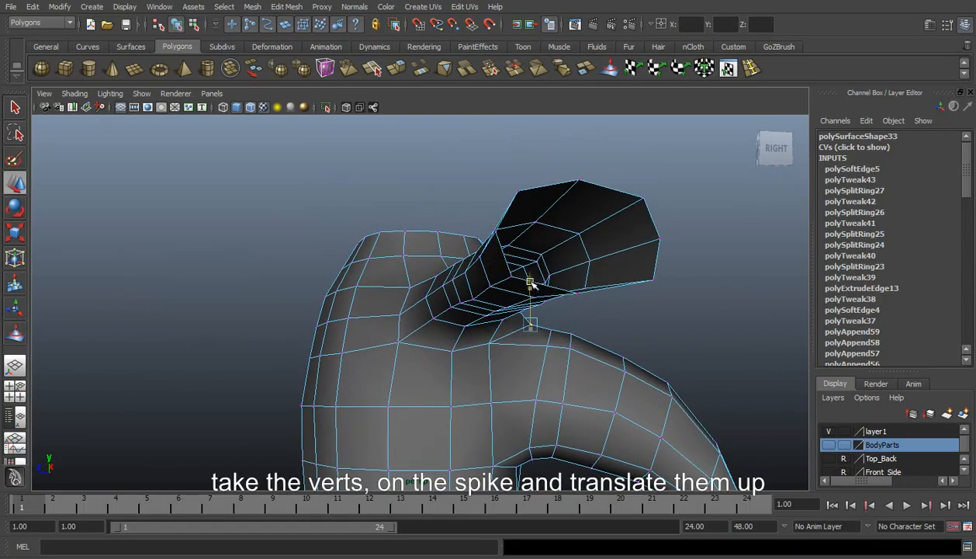
{"action": "left_click", "coordinate": [550, 320]}
{"action": "left_click", "coordinate": [554, 335]}
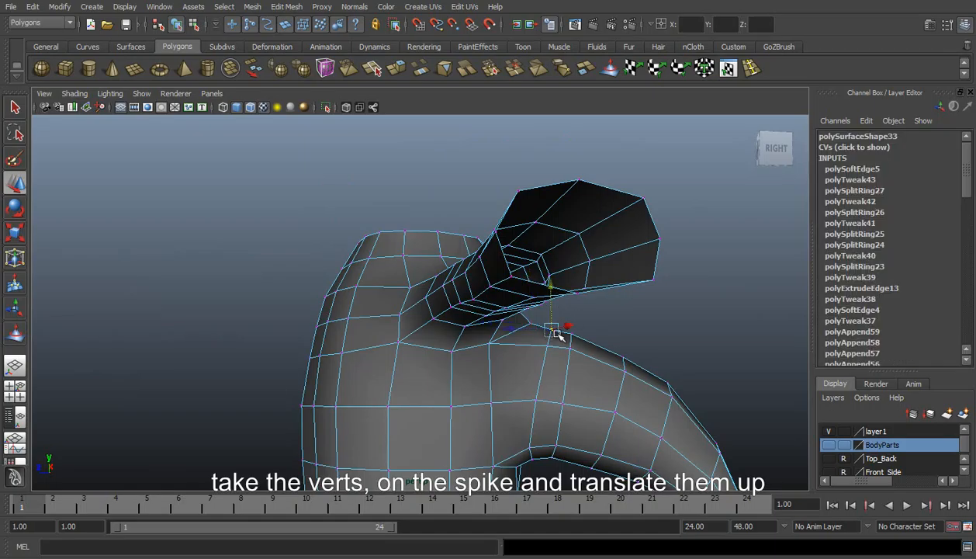
{"action": "left_click_drag", "start_coordinate": [550, 286], "coordinate": [550, 282]}
Move the upper back vertex between the spine and the shoulder outward along X
{"action": "left_click", "coordinate": [619, 324]}
{"action": "left_click_drag", "start_coordinate": [619, 324], "coordinate": [315, 376], "text": "alt"}
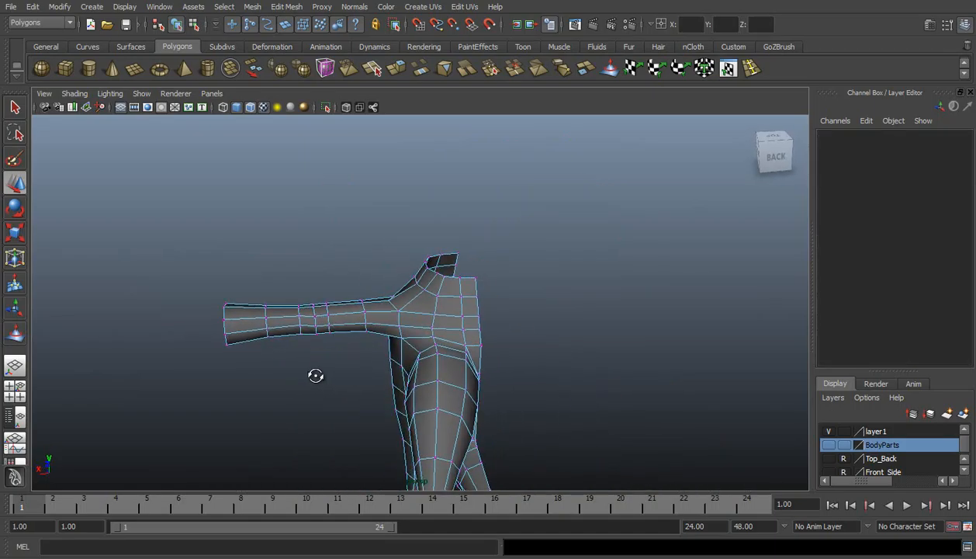
{"action": "scroll", "coordinate": [392, 349], "scroll_direction": "up", "scroll_amount": 3}
{"action": "left_click_drag", "start_coordinate": [403, 340], "coordinate": [388, 318], "text": "alt"}
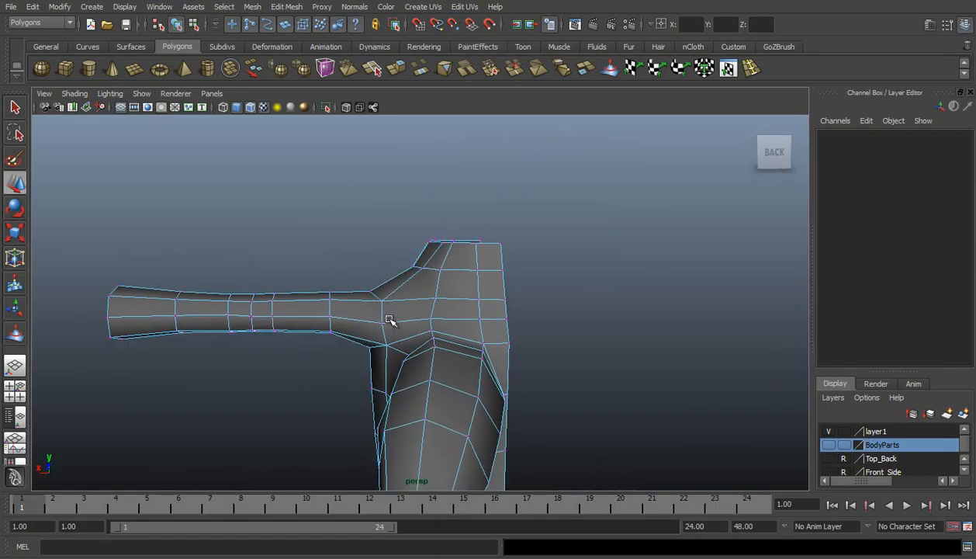
{"action": "scroll", "coordinate": [394, 316], "scroll_direction": "up", "scroll_amount": 2}
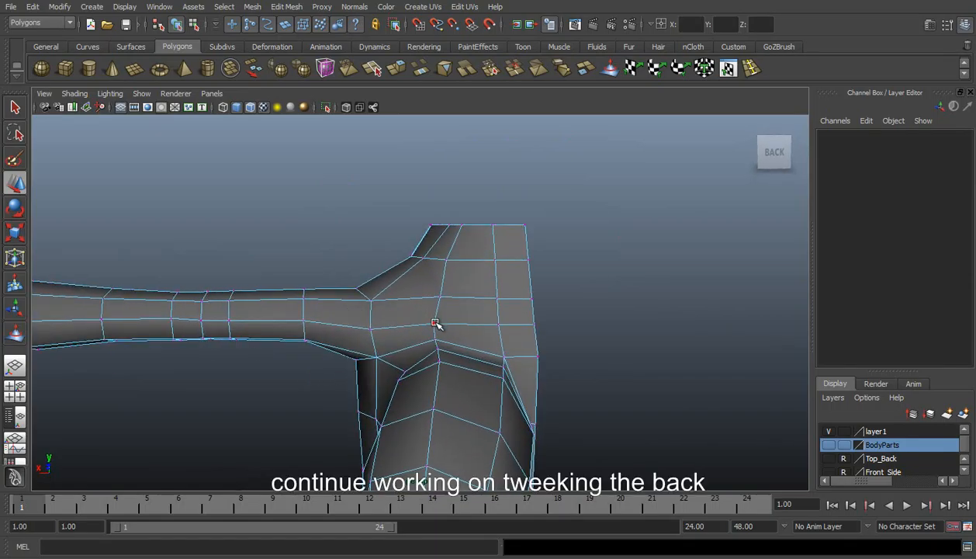
{"action": "left_click", "coordinate": [441, 296]}
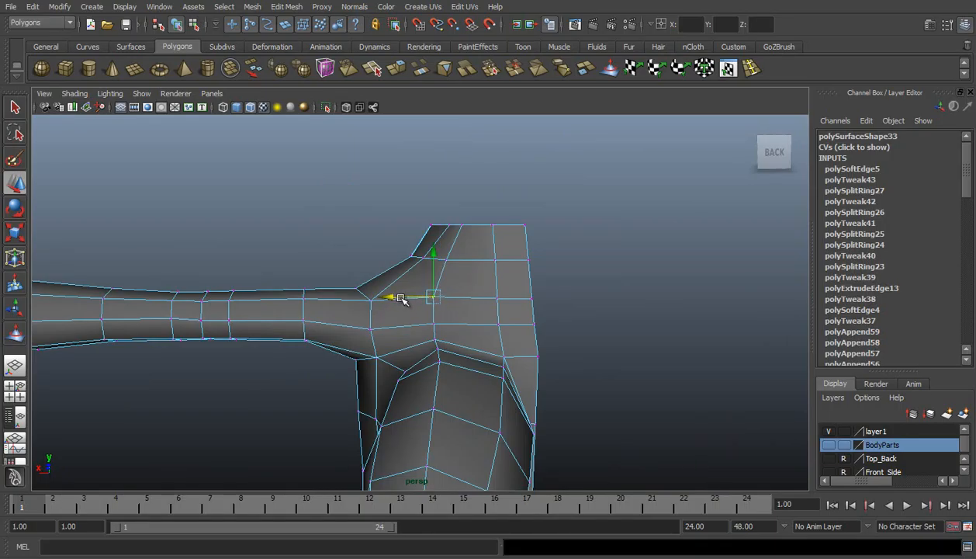
{"action": "left_click_drag", "start_coordinate": [402, 296], "coordinate": [436, 306], "text": "alt"}
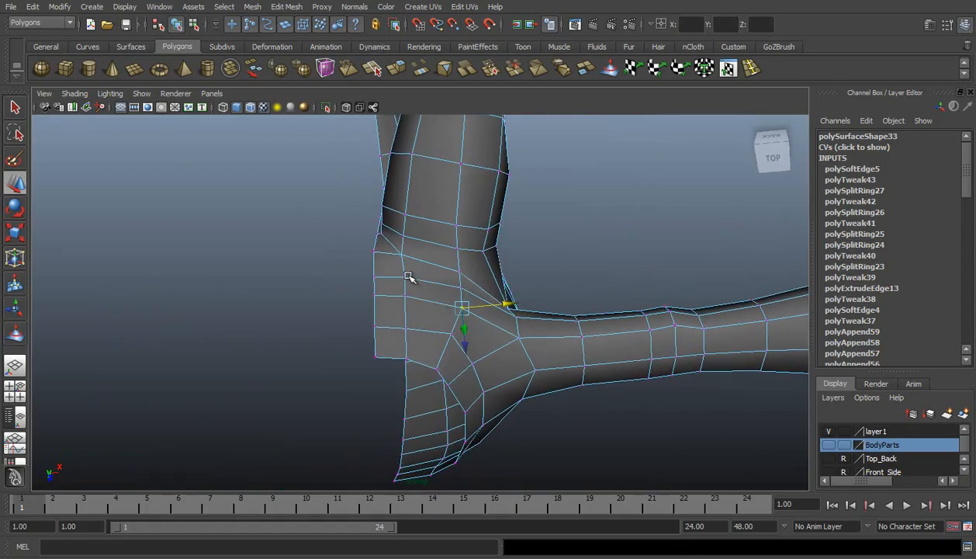
Straighten the vertical column of four back vertices beside the centre line by scaling them together along X
{"action": "left_click", "coordinate": [409, 277]}
{"action": "left_click", "coordinate": [405, 278]}
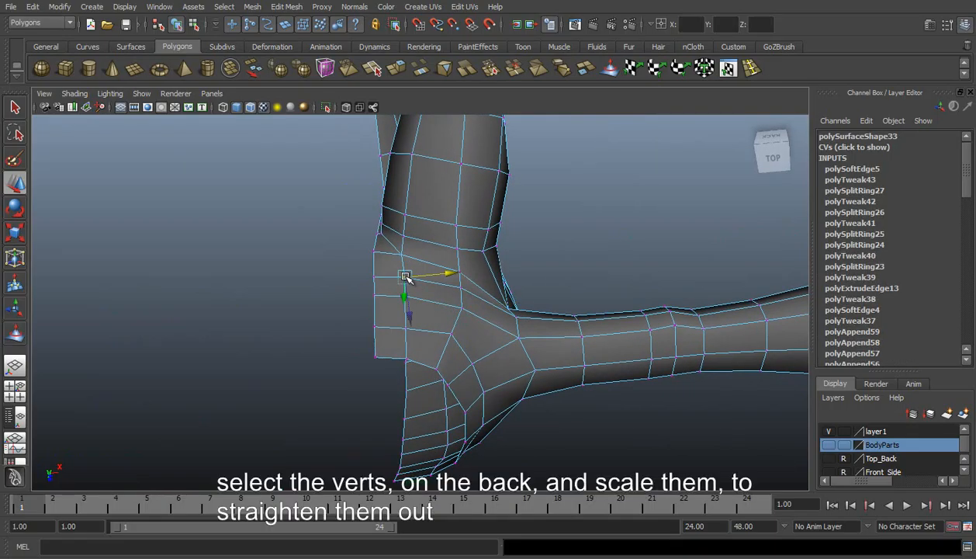
{"action": "key", "text": "q"}
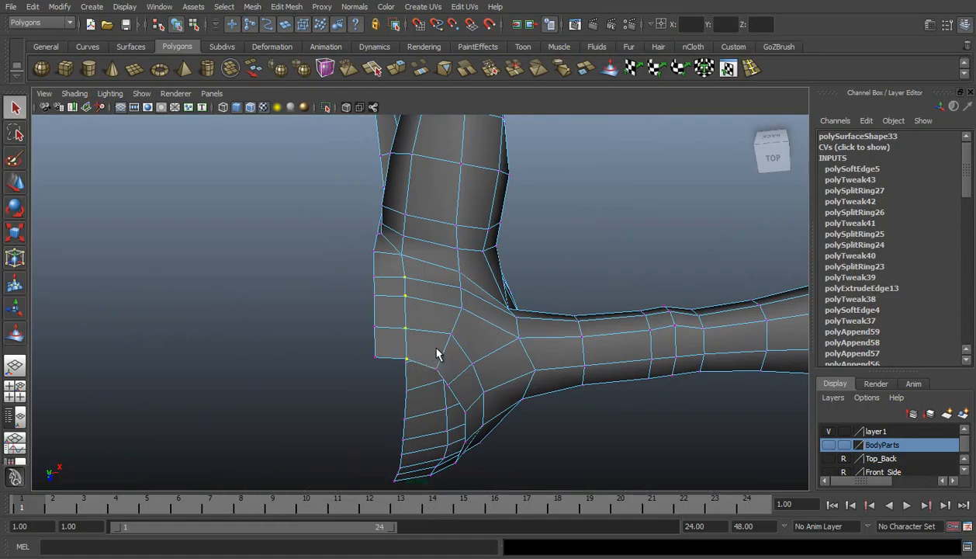
{"action": "key", "text": "r"}
{"action": "left_click_drag", "start_coordinate": [351, 322], "coordinate": [399, 332]}
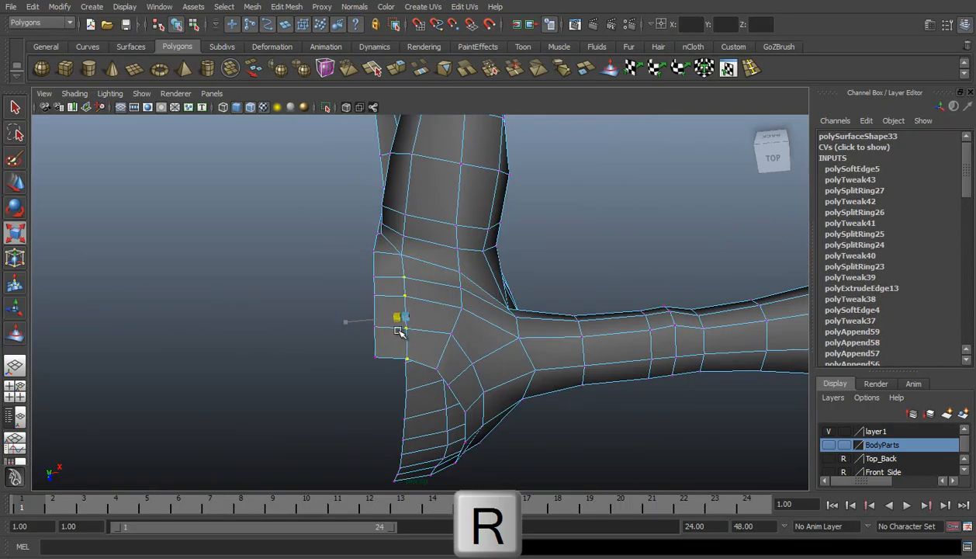
Translate the upper chest vertices near the centre line forward along Z to round out the front
{"action": "left_click_drag", "start_coordinate": [429, 388], "coordinate": [417, 235], "text": "alt"}
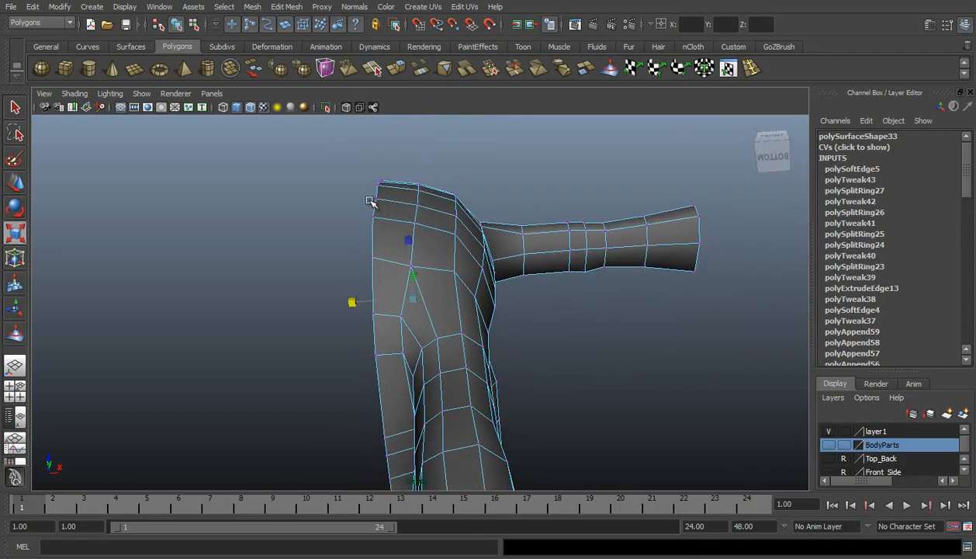
{"action": "key", "text": "w"}
{"action": "left_click_drag", "start_coordinate": [381, 200], "coordinate": [370, 147]}
{"action": "left_click", "coordinate": [417, 191]}
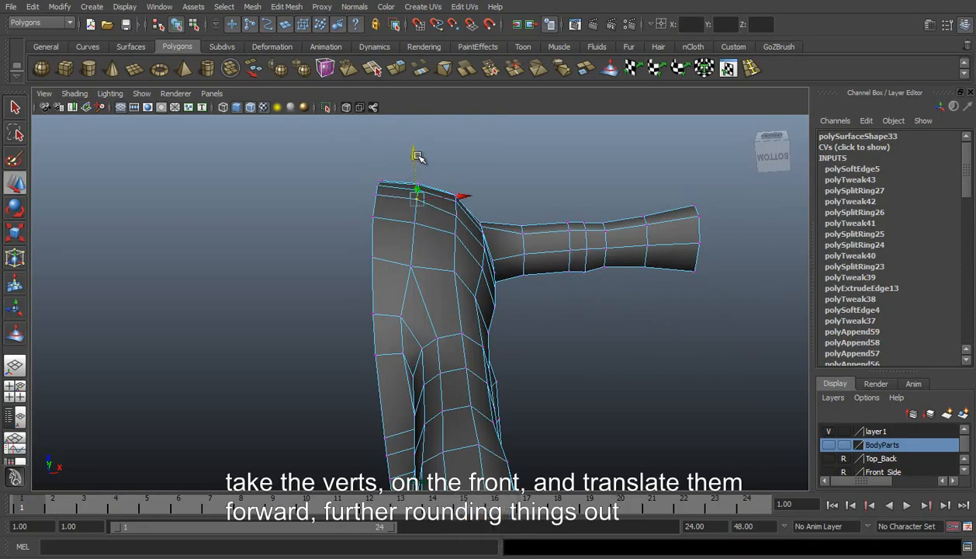
Duplicate the half body in object mode, mirror the copy with Scale X -1, and inspect the full shape
{"action": "left_click_drag", "start_coordinate": [446, 191], "coordinate": [431, 219], "text": "alt"}
{"action": "right_click_drag", "start_coordinate": [435, 248], "coordinate": [500, 233]}
{"action": "key", "text": "ctrl+d"}
{"action": "left_click", "coordinate": [939, 211]}
{"action": "type", "text": "-1"}
{"action": "key", "text": "Return"}
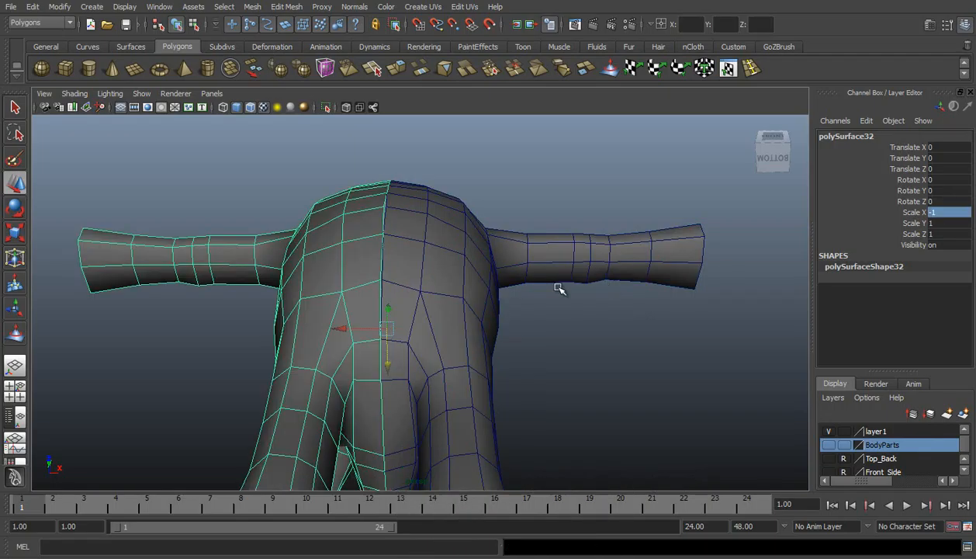
{"action": "scroll", "coordinate": [547, 282], "scroll_direction": "down", "scroll_amount": 4}
{"action": "left_click", "coordinate": [541, 221]}
{"action": "left_click_drag", "start_coordinate": [474, 239], "coordinate": [364, 366], "text": "alt"}
{"action": "left_click_drag", "start_coordinate": [422, 343], "coordinate": [591, 267], "text": "alt"}
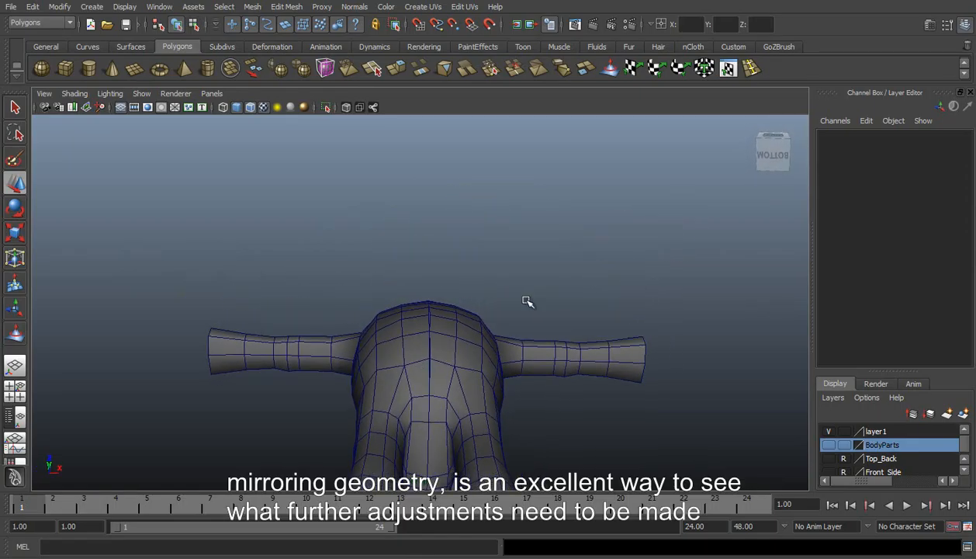
Close the gap at the front centre seam by setting the original half's upper seam vertex to X 0
{"action": "scroll", "coordinate": [525, 301], "scroll_direction": "up", "scroll_amount": 6}
{"action": "right_click_drag", "start_coordinate": [446, 301], "coordinate": [392, 296]}
{"action": "left_click", "coordinate": [414, 282]}
{"action": "left_click", "coordinate": [686, 24]}
{"action": "type", "text": "0"}
{"action": "key", "text": "Return"}
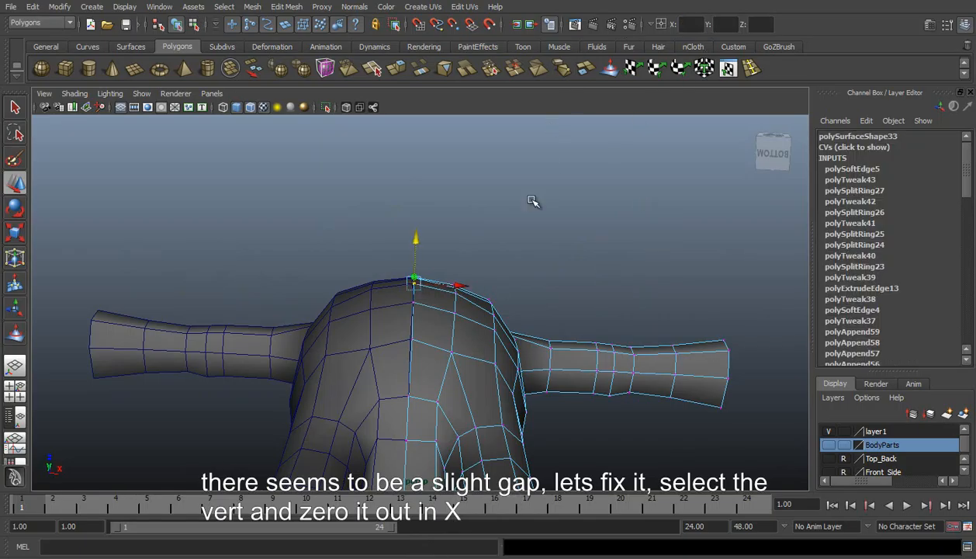
Move three vertices on the front of the original half forward along Z to round out the chest and belly
{"action": "left_click", "coordinate": [494, 309]}
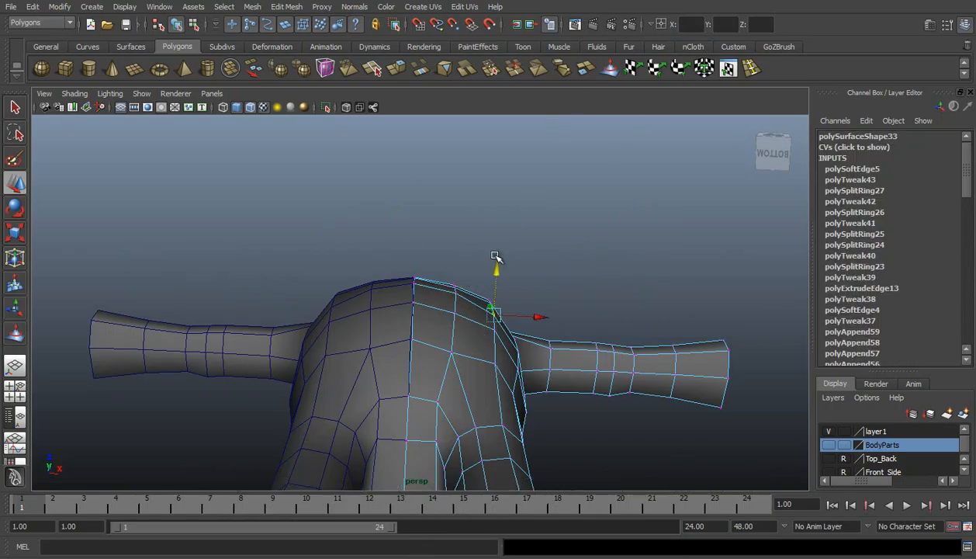
{"action": "left_click_drag", "start_coordinate": [496, 280], "coordinate": [495, 275]}
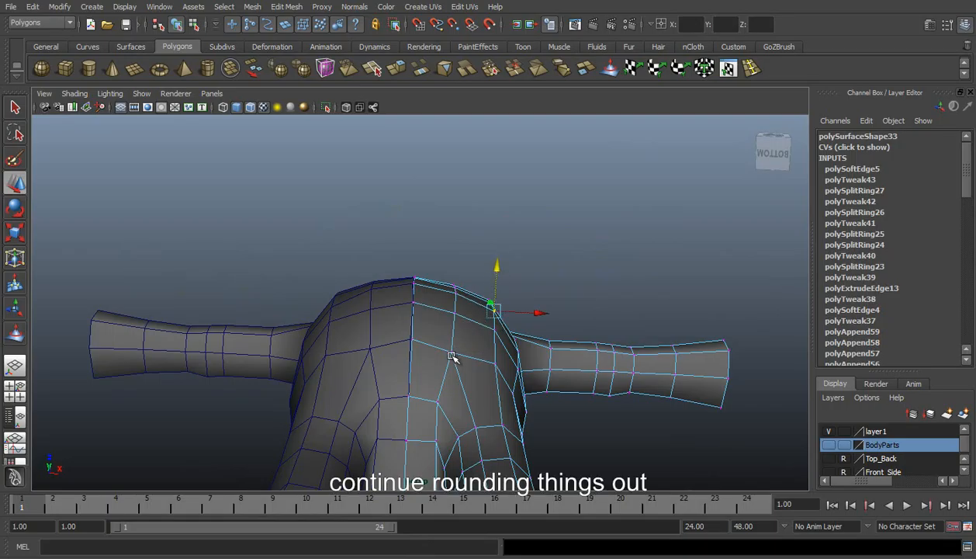
{"action": "left_click", "coordinate": [454, 356]}
{"action": "left_click_drag", "start_coordinate": [453, 313], "coordinate": [458, 297]}
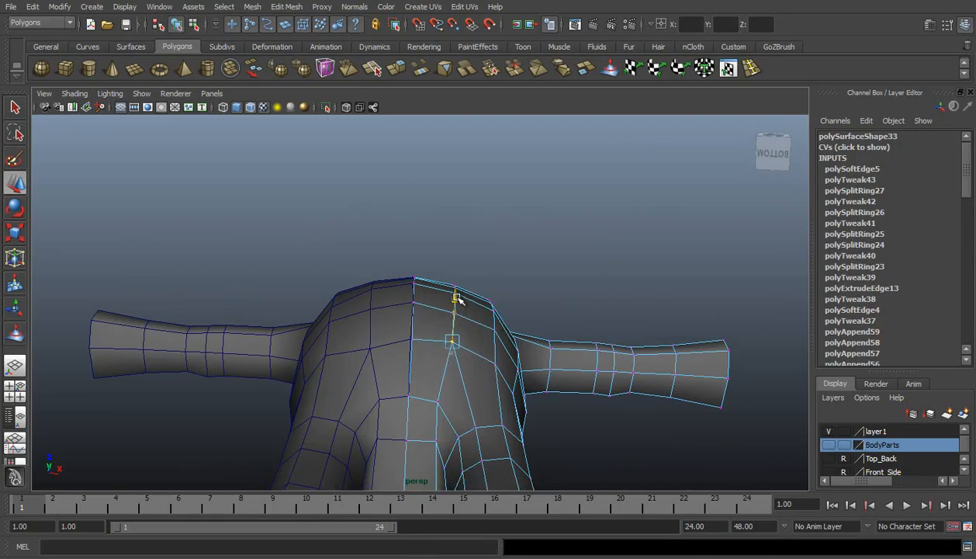
{"action": "left_click", "coordinate": [535, 234]}
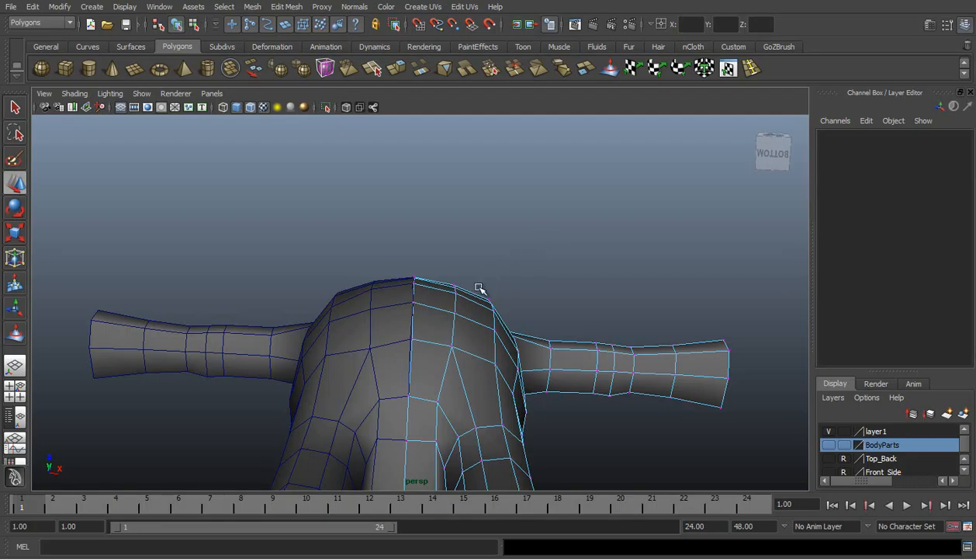
{"action": "left_click", "coordinate": [455, 314]}
{"action": "mouse_move", "coordinate": [459, 278]}
{"action": "left_mouse_down"}
{"action": "mouse_move", "coordinate": [457, 263]}
{"action": "mouse_move", "coordinate": [458, 271]}
{"action": "left_mouse_up"}
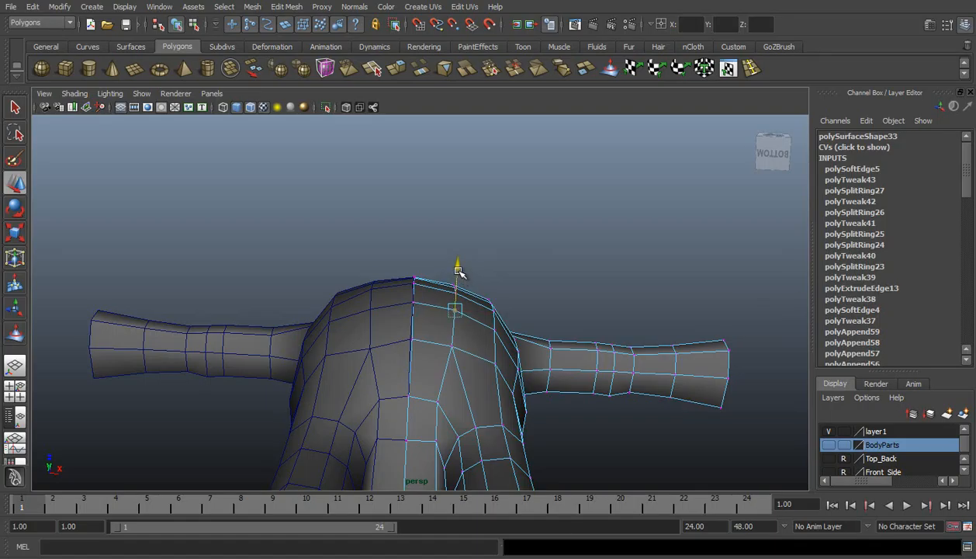
Shift the vertices on the underside of the belly's front and outer side along Z to round out its curve
{"action": "left_click_drag", "start_coordinate": [458, 267], "coordinate": [459, 273]}
{"action": "left_click", "coordinate": [508, 256]}
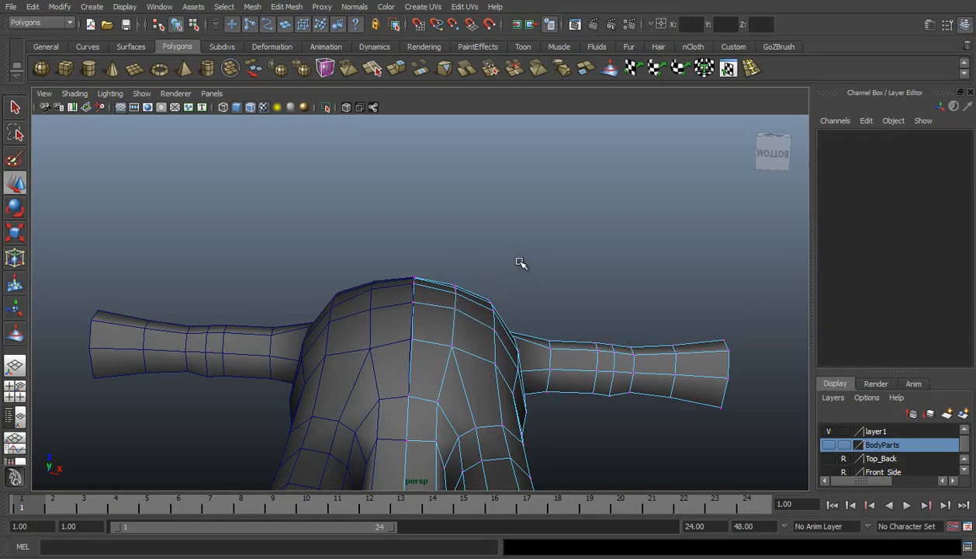
{"action": "left_click", "coordinate": [493, 327]}
{"action": "left_click_drag", "start_coordinate": [500, 291], "coordinate": [499, 287]}
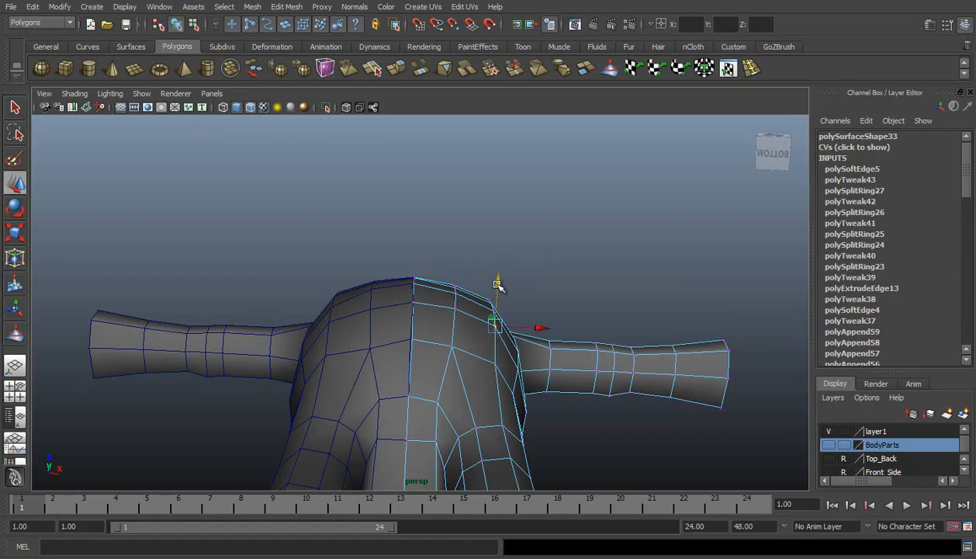
{"action": "left_click", "coordinate": [560, 244]}
Translate the back vertices beside and above the tail down along Y so the edge loop is evenly spaced
{"action": "left_click_drag", "start_coordinate": [560, 245], "coordinate": [349, 273], "text": "alt"}
{"action": "left_click", "coordinate": [335, 290]}
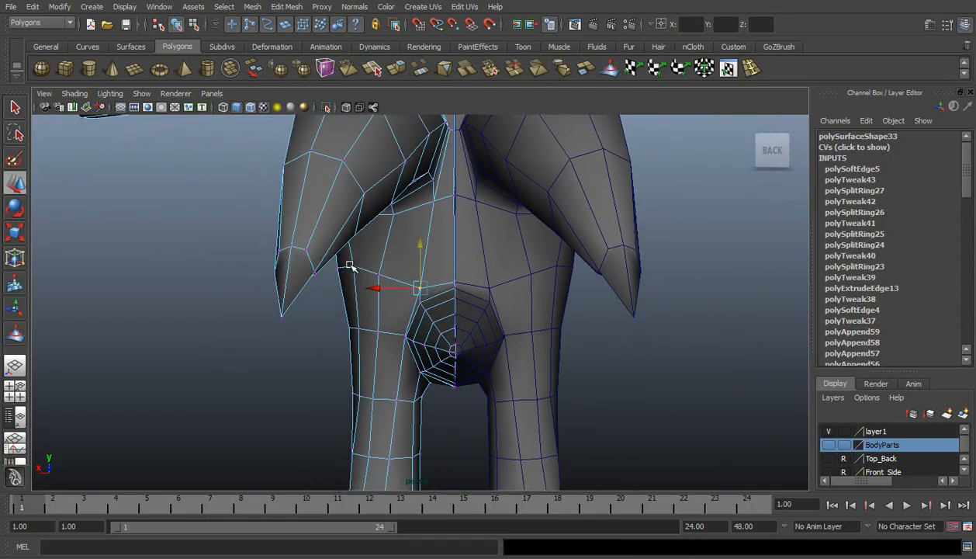
{"action": "left_click", "coordinate": [379, 273]}
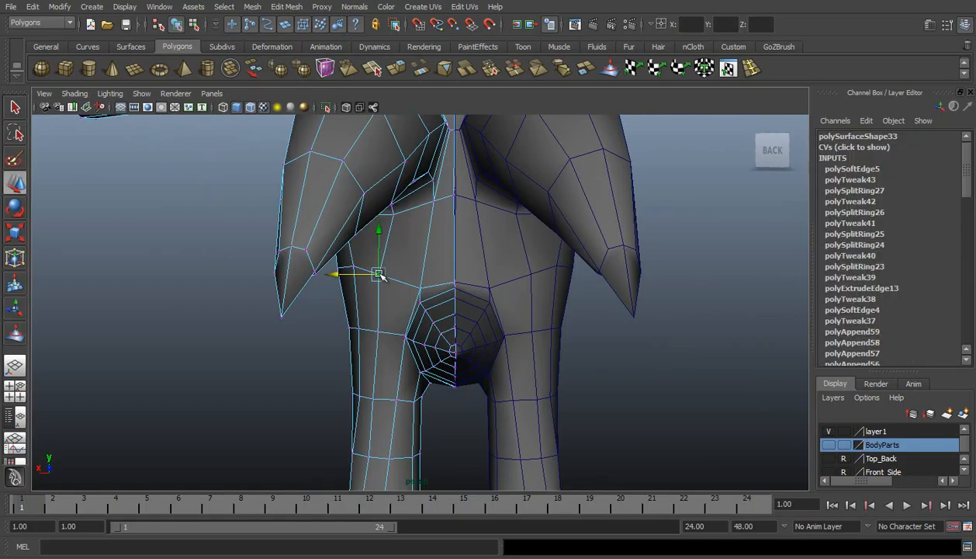
{"action": "left_click_drag", "start_coordinate": [377, 230], "coordinate": [377, 231]}
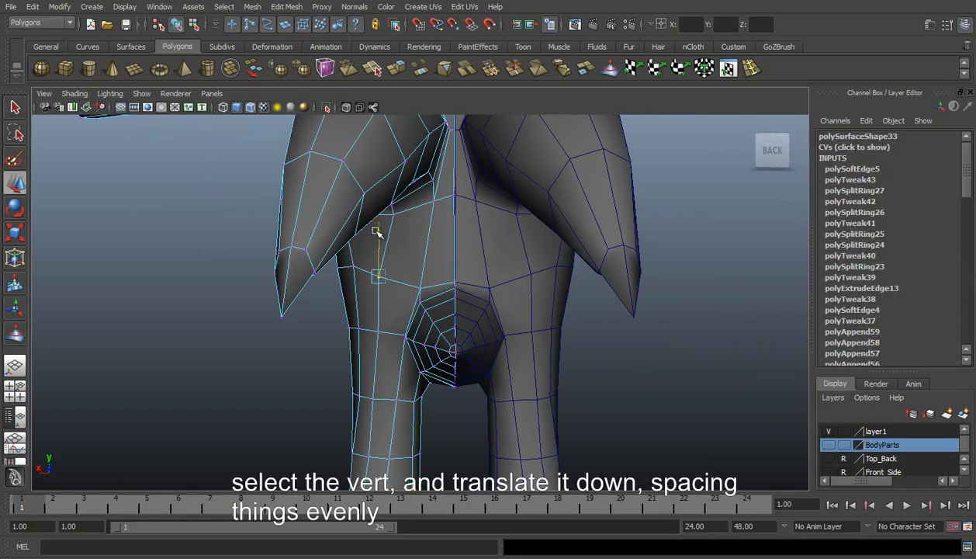
{"action": "left_click", "coordinate": [352, 266]}
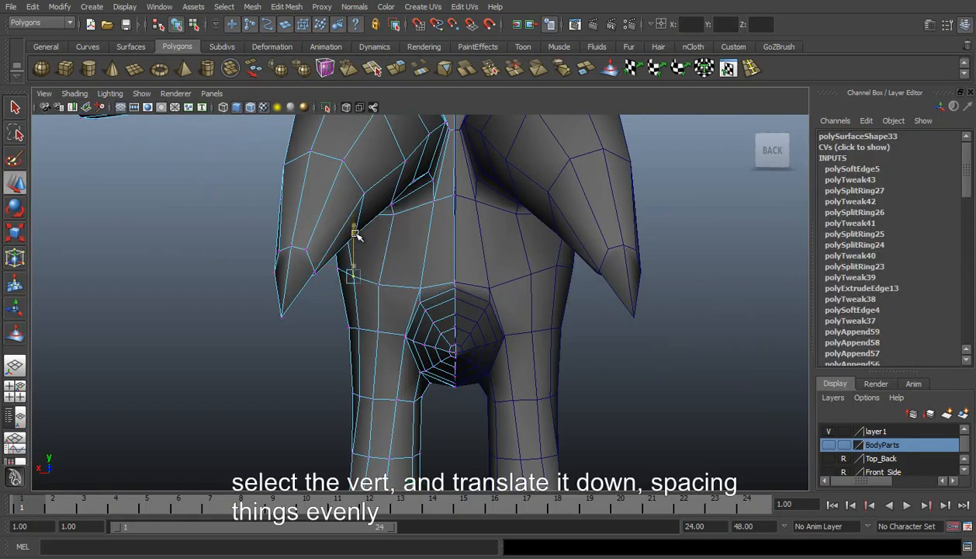
{"action": "scroll", "coordinate": [349, 269], "scroll_direction": "down", "scroll_amount": 3}
{"action": "left_click_drag", "start_coordinate": [348, 269], "coordinate": [477, 275], "text": "alt"}
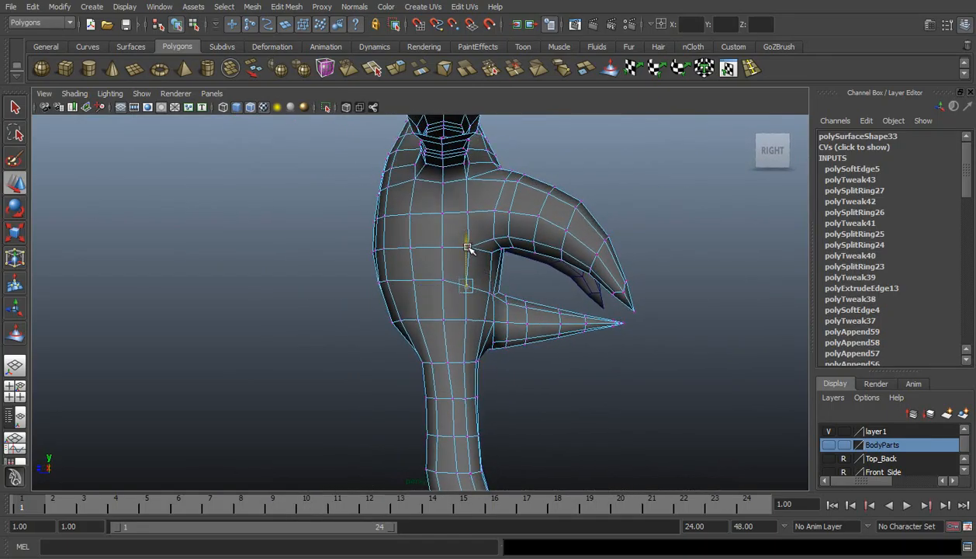
{"action": "left_click", "coordinate": [566, 374]}
Adjust the vertex at the front of the upper inner leg along Z and return to object mode
{"action": "left_click_drag", "start_coordinate": [353, 371], "coordinate": [500, 270], "text": "alt"}
{"action": "left_click", "coordinate": [414, 301]}
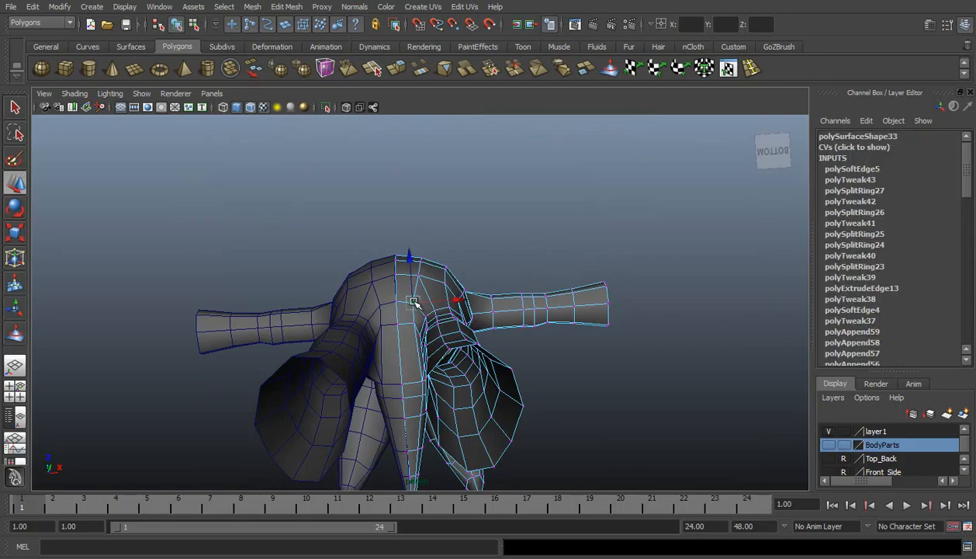
{"action": "left_click_drag", "start_coordinate": [532, 259], "coordinate": [523, 320], "text": "alt"}
{"action": "middle_click_drag", "start_coordinate": [523, 321], "coordinate": [491, 216], "text": "alt"}
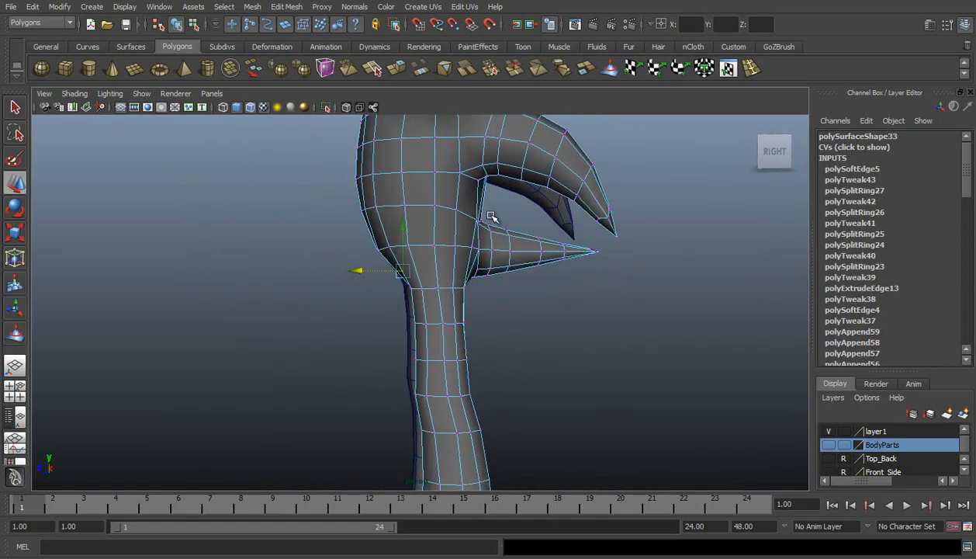
{"action": "left_click_drag", "start_coordinate": [360, 273], "coordinate": [479, 261], "text": "alt"}
{"action": "right_click_drag", "start_coordinate": [405, 164], "coordinate": [434, 146]}
{"action": "scroll", "coordinate": [465, 186], "scroll_direction": "down", "scroll_amount": 5}
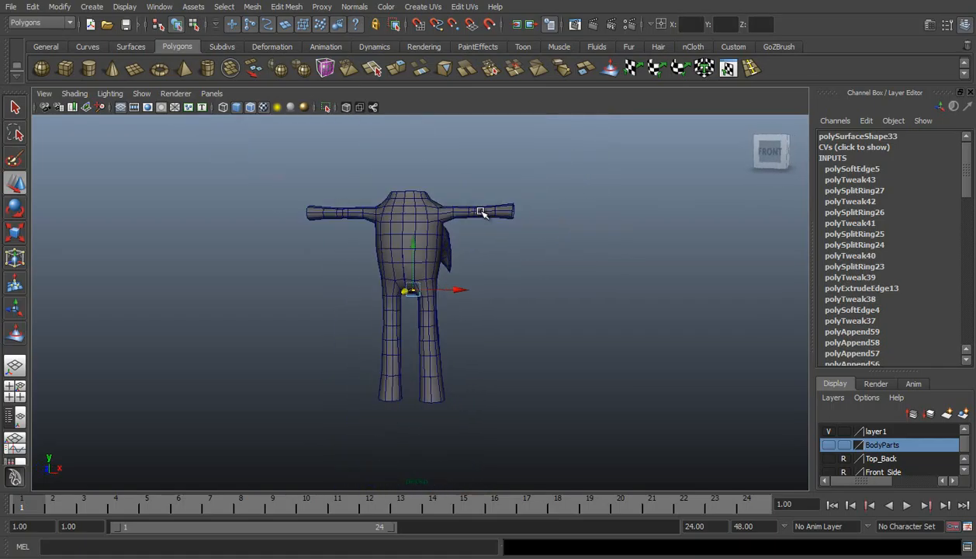
Move the vertices at the back of the original half's neck forward along Z in the side view
{"action": "left_click", "coordinate": [439, 229]}
{"action": "left_click_drag", "start_coordinate": [447, 231], "coordinate": [464, 240], "text": "alt"}
{"action": "middle_click_drag", "start_coordinate": [464, 239], "coordinate": [463, 298], "text": "alt"}
{"action": "scroll", "coordinate": [454, 271], "scroll_direction": "up", "scroll_amount": 5}
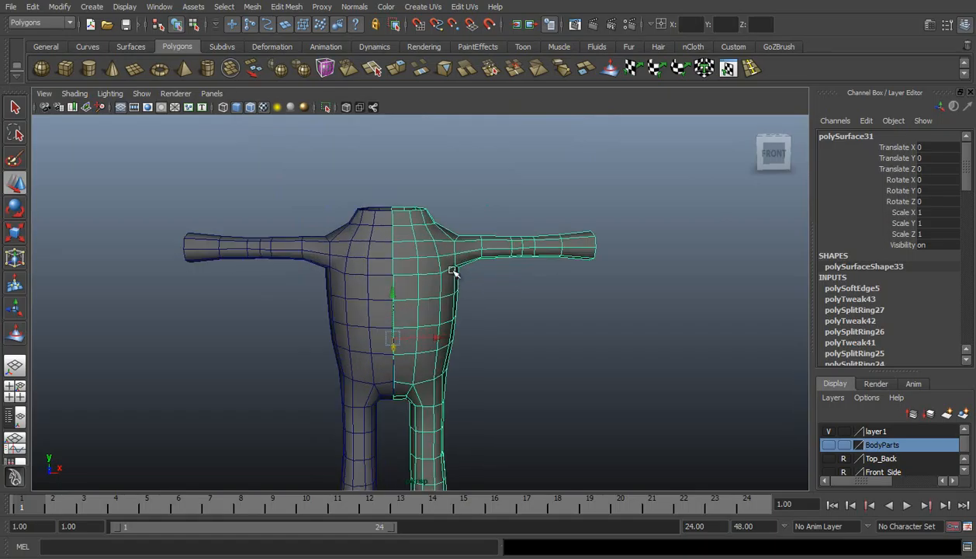
{"action": "left_click_drag", "start_coordinate": [456, 213], "coordinate": [319, 220], "text": "alt"}
{"action": "key", "text": "space"}
{"action": "left_click_drag", "start_coordinate": [391, 206], "coordinate": [458, 207]}
{"action": "right_click_drag", "start_coordinate": [456, 259], "coordinate": [468, 257]}
{"action": "left_click", "coordinate": [459, 257]}
{"action": "left_click_drag", "start_coordinate": [429, 258], "coordinate": [422, 259]}
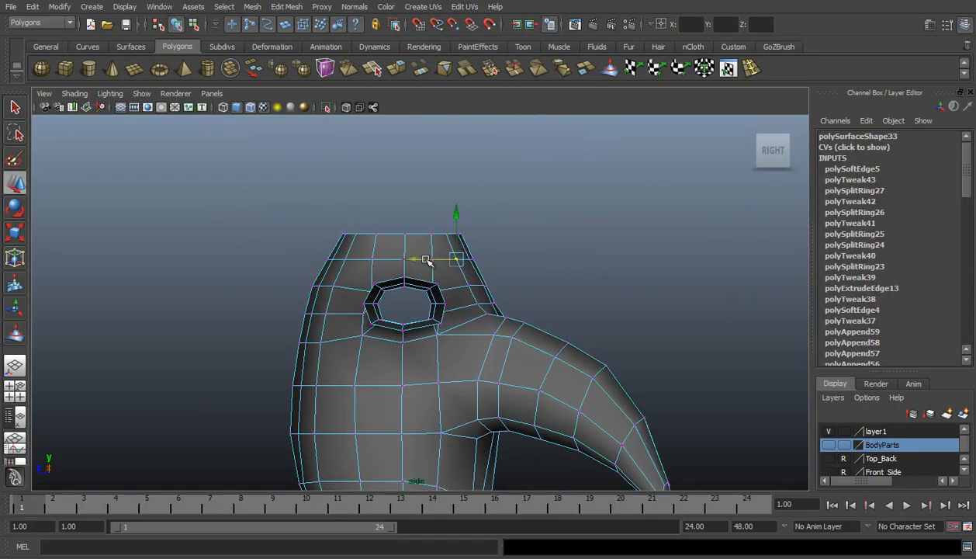
{"action": "left_click", "coordinate": [470, 284]}
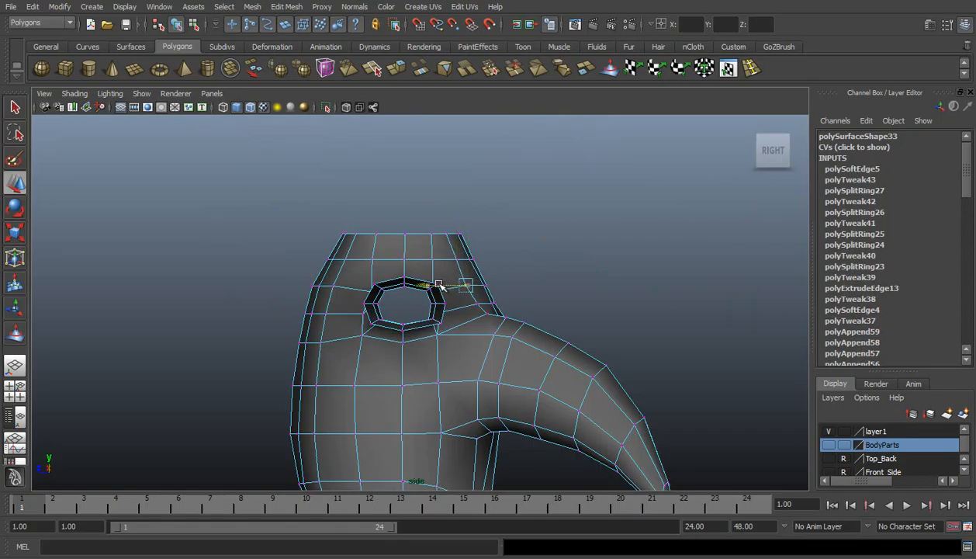
{"action": "left_click", "coordinate": [454, 259]}
{"action": "left_click_drag", "start_coordinate": [432, 261], "coordinate": [431, 262]}
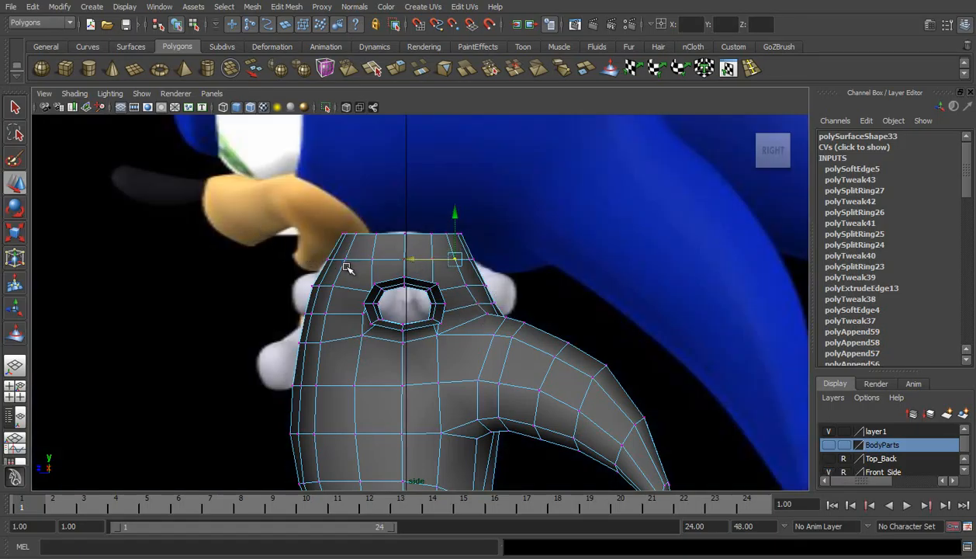
Turn on X-Ray shading in the side view to compare the half body's vertices with the reference image
{"action": "right_click_drag", "start_coordinate": [347, 268], "coordinate": [403, 250]}
{"action": "left_click", "coordinate": [363, 255]}
{"action": "left_click_drag", "start_coordinate": [341, 215], "coordinate": [383, 262]}
{"action": "left_click", "coordinate": [383, 262]}
{"action": "right_click", "coordinate": [380, 254]}
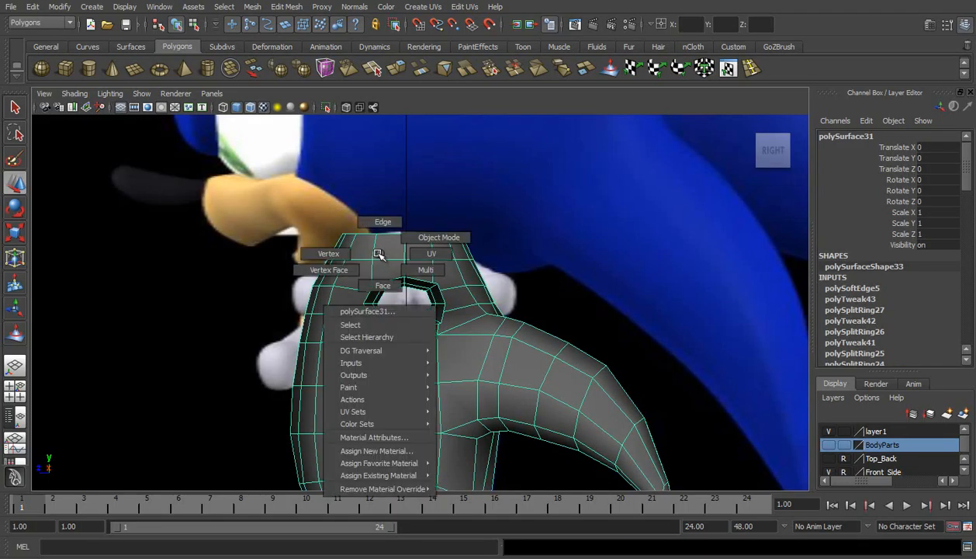
{"action": "left_click", "coordinate": [324, 244]}
{"action": "middle_click_drag", "start_coordinate": [429, 452], "coordinate": [427, 263], "text": "alt"}
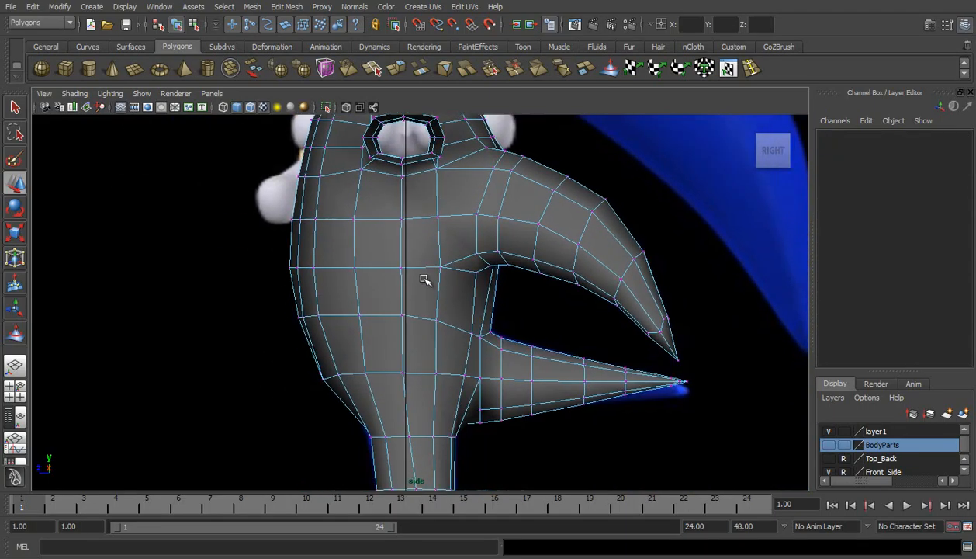
{"action": "left_click", "coordinate": [75, 93]}
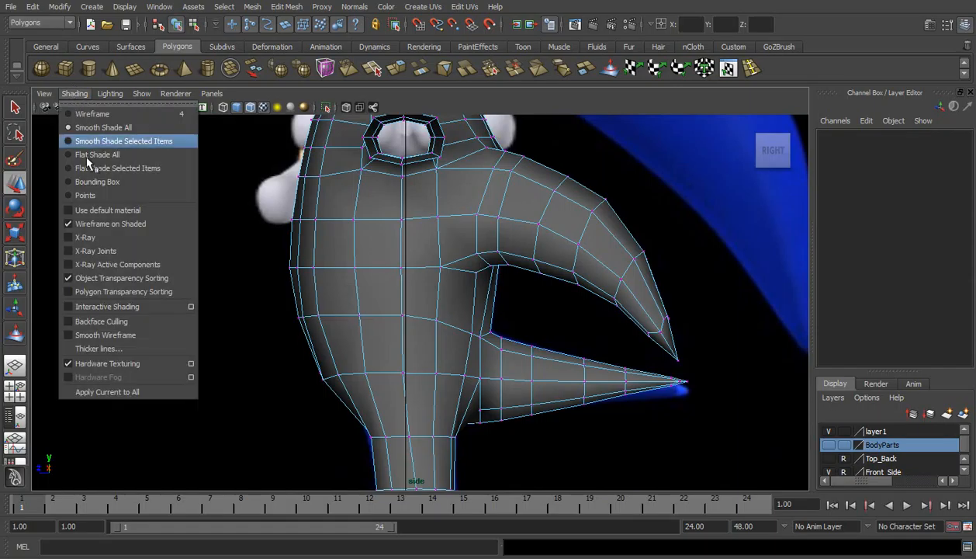
{"action": "left_click", "coordinate": [116, 238]}
{"action": "middle_click_drag", "start_coordinate": [301, 327], "coordinate": [353, 346], "text": "alt"}
{"action": "scroll", "coordinate": [353, 338], "scroll_direction": "up", "scroll_amount": 1}
{"action": "right_click_drag", "start_coordinate": [371, 381], "coordinate": [319, 346]}
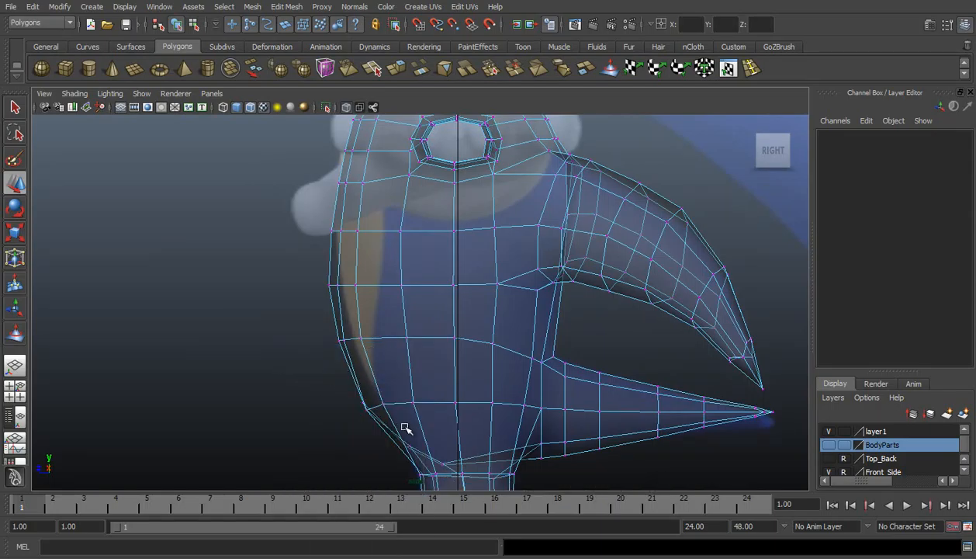
Adjust the front vertices of the lower belly, raising one along Y and shifting the one above forward along Z
{"action": "left_click", "coordinate": [361, 403]}
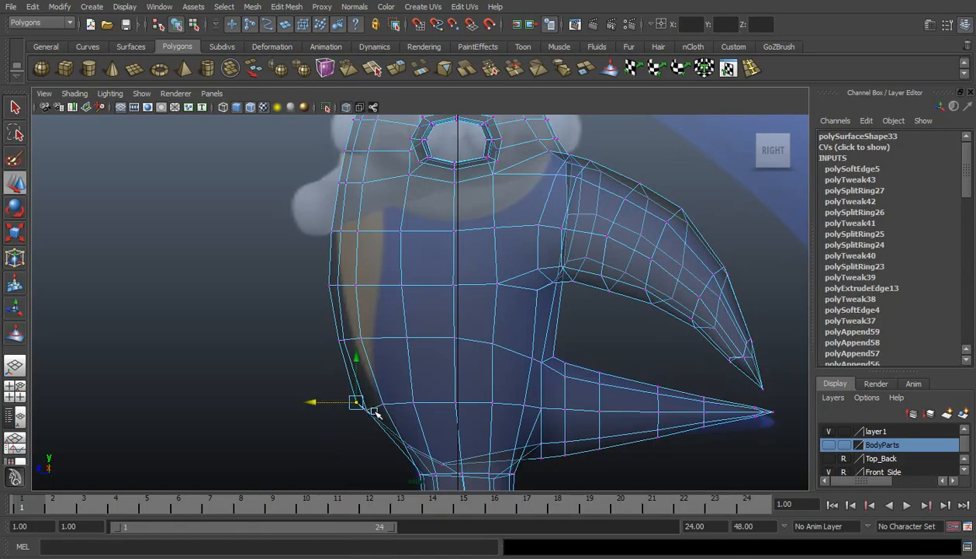
{"action": "left_click", "coordinate": [366, 408]}
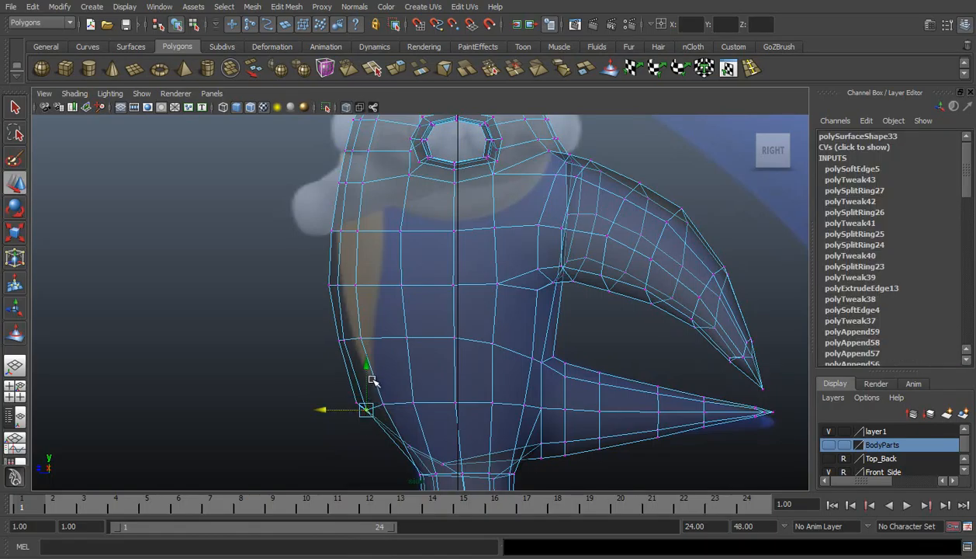
{"action": "left_click_drag", "start_coordinate": [370, 373], "coordinate": [369, 368]}
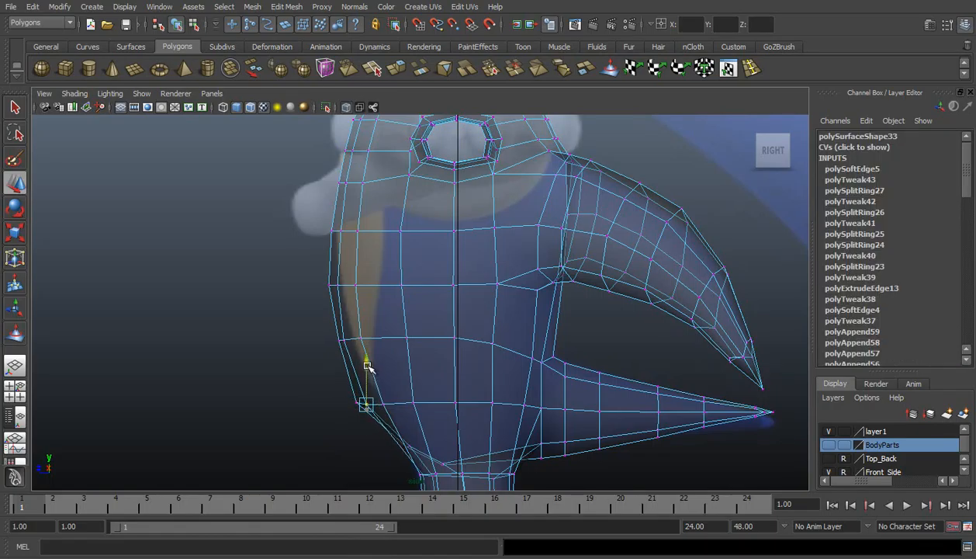
{"action": "left_click", "coordinate": [308, 382]}
{"action": "left_click", "coordinate": [343, 339]}
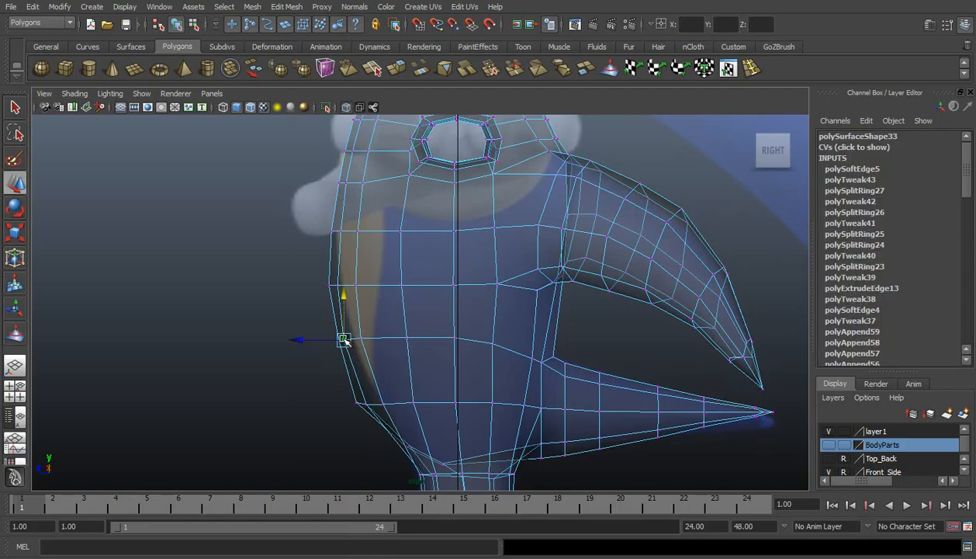
{"action": "left_click_drag", "start_coordinate": [321, 325], "coordinate": [349, 349]}
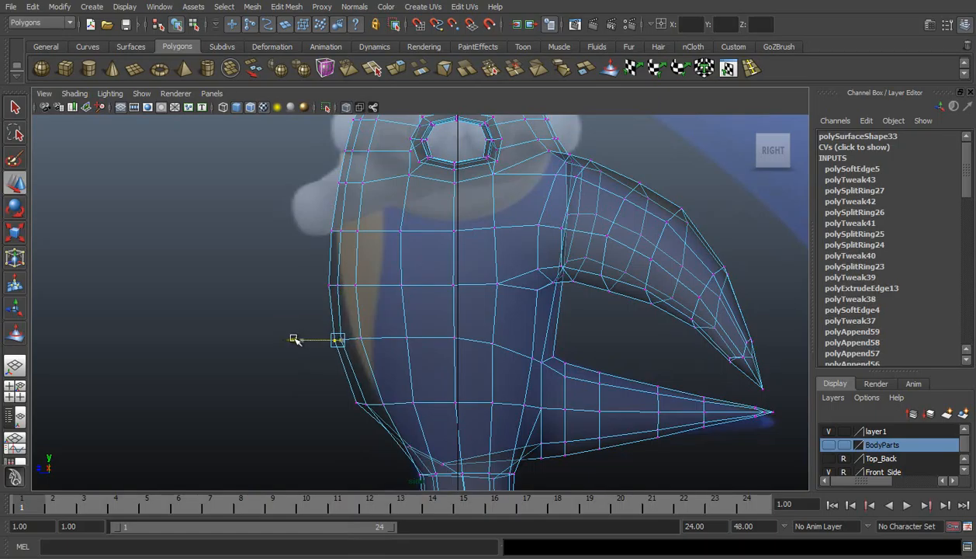
{"action": "left_click", "coordinate": [335, 301]}
Display the half body in smooth preview and return to vertex editing
{"action": "right_click_drag", "start_coordinate": [433, 287], "coordinate": [469, 274]}
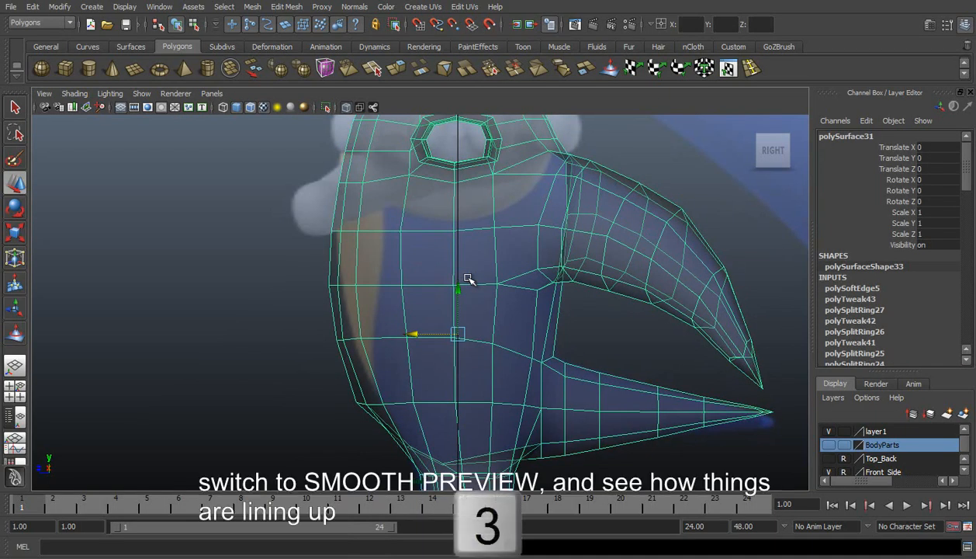
{"action": "key", "text": "3"}
{"action": "left_click", "coordinate": [305, 307]}
{"action": "right_click_drag", "start_coordinate": [341, 322], "coordinate": [282, 324]}
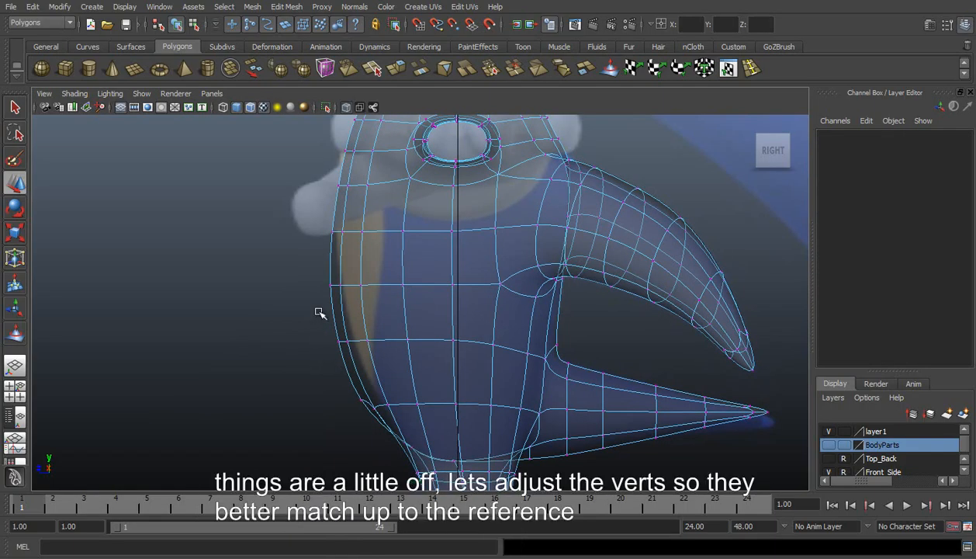
Translate the rows of front belly vertices along Z so the smoothed outline follows the side reference
{"action": "mouse_move", "coordinate": [323, 335]}
{"action": "left_mouse_down"}
{"action": "mouse_move", "coordinate": [381, 364]}
{"action": "mouse_move", "coordinate": [311, 338]}
{"action": "left_mouse_up"}
{"action": "left_click_drag", "start_coordinate": [319, 276], "coordinate": [366, 304]}
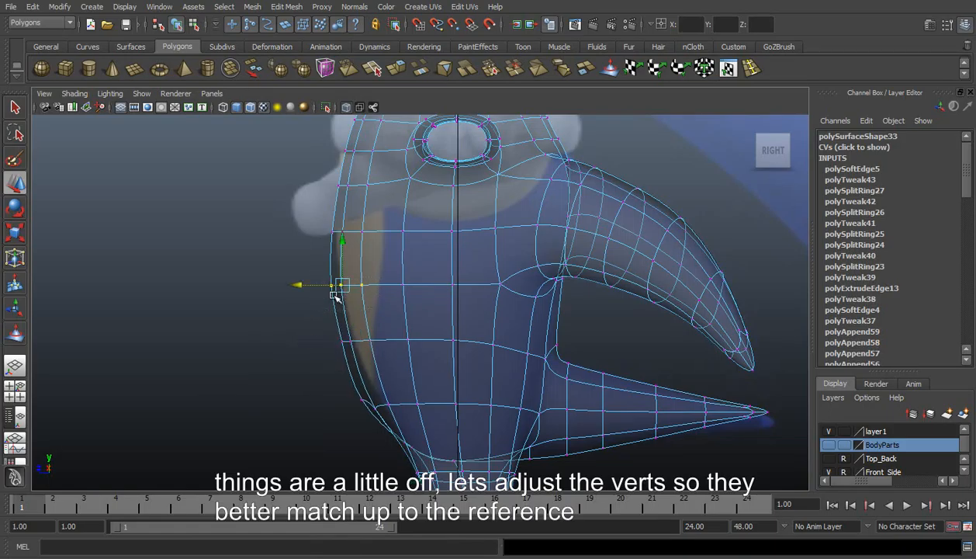
{"action": "left_click_drag", "start_coordinate": [298, 284], "coordinate": [311, 285]}
{"action": "left_click_drag", "start_coordinate": [314, 332], "coordinate": [340, 403]}
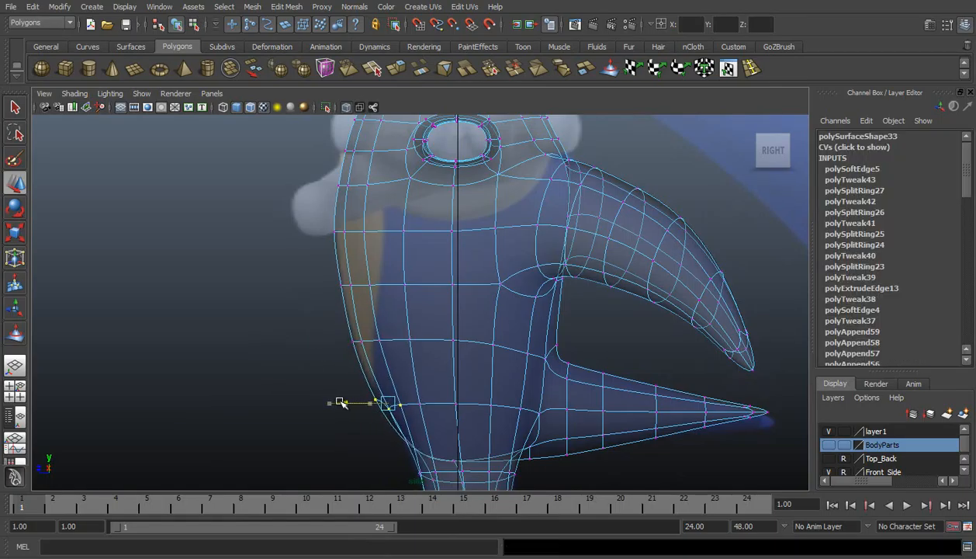
{"action": "left_click_drag", "start_coordinate": [312, 274], "coordinate": [371, 302]}
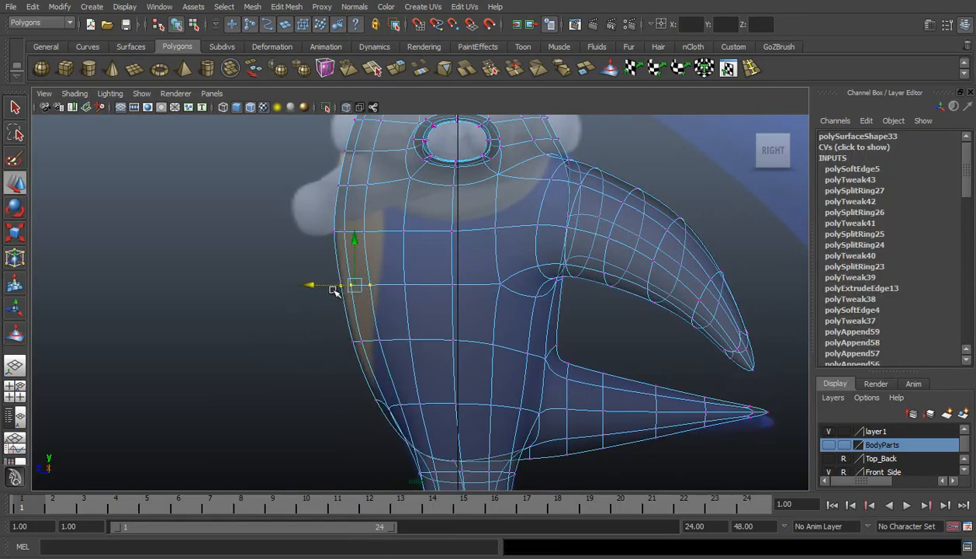
{"action": "left_click_drag", "start_coordinate": [320, 286], "coordinate": [314, 285]}
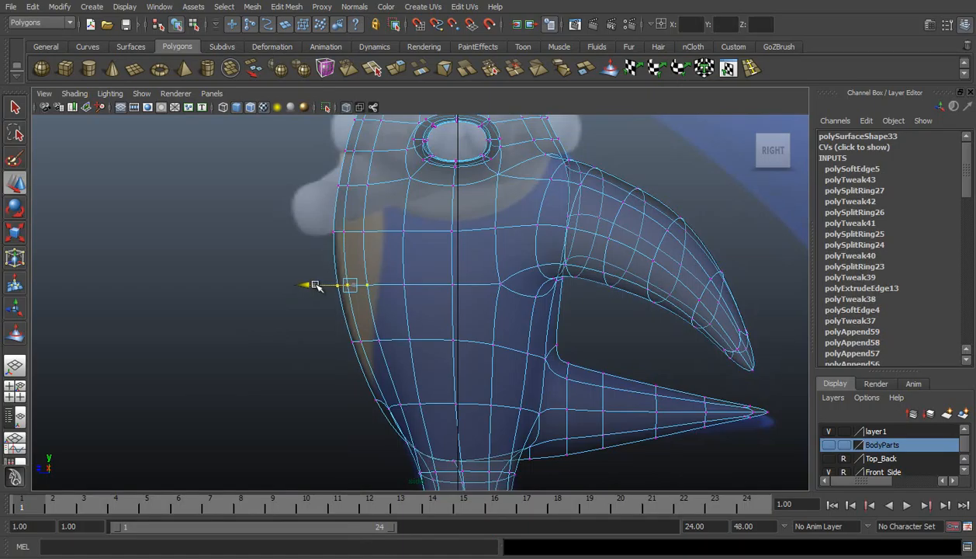
Turn off smooth preview and translate the front vertices at the top of the leg forward along Z
{"action": "right_click_drag", "start_coordinate": [425, 256], "coordinate": [464, 240]}
{"action": "right_click_drag", "start_coordinate": [405, 349], "coordinate": [354, 351]}
{"action": "left_click", "coordinate": [397, 404]}
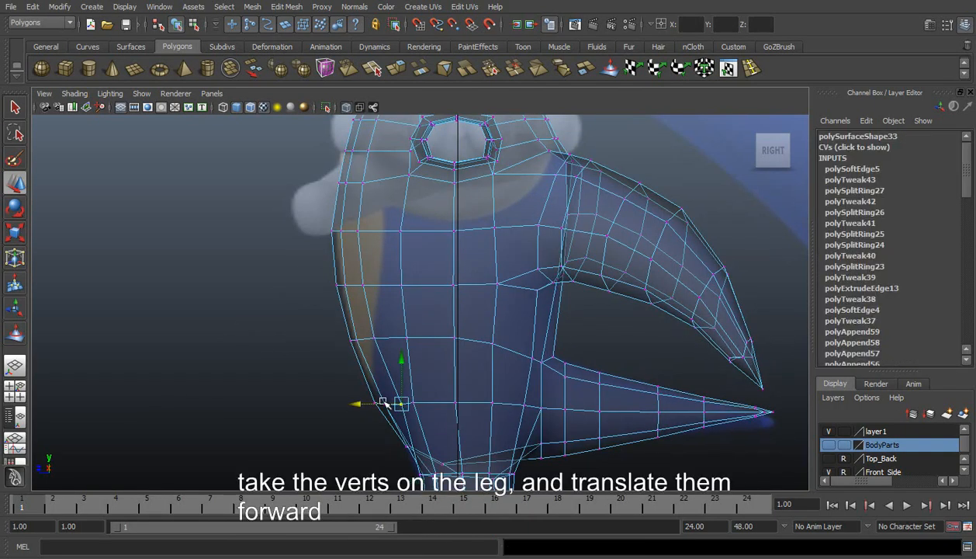
{"action": "left_click_drag", "start_coordinate": [377, 405], "coordinate": [368, 405]}
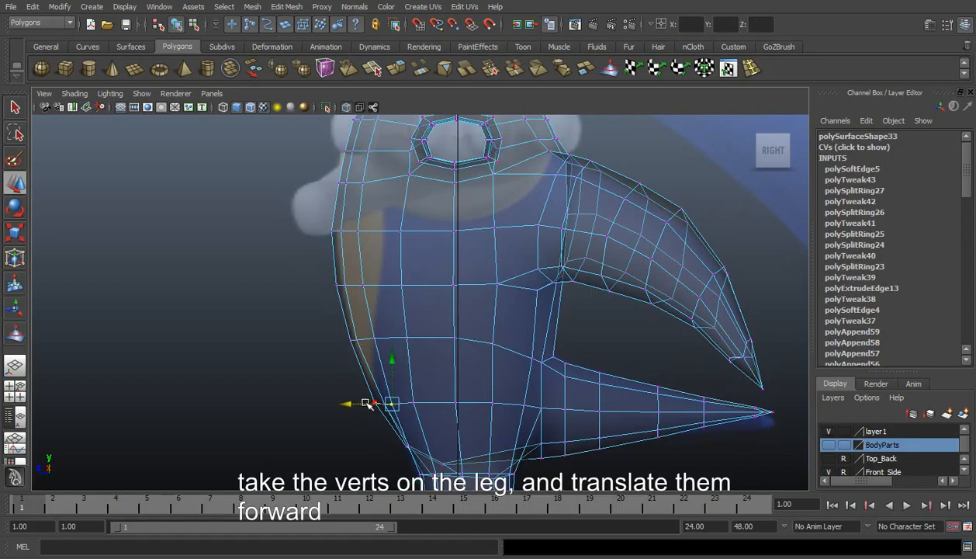
Return to the perspective view, turn off X-Ray shading and hide the Front_Side reference layer
{"action": "left_click", "coordinate": [15, 363]}
{"action": "left_click", "coordinate": [74, 94]}
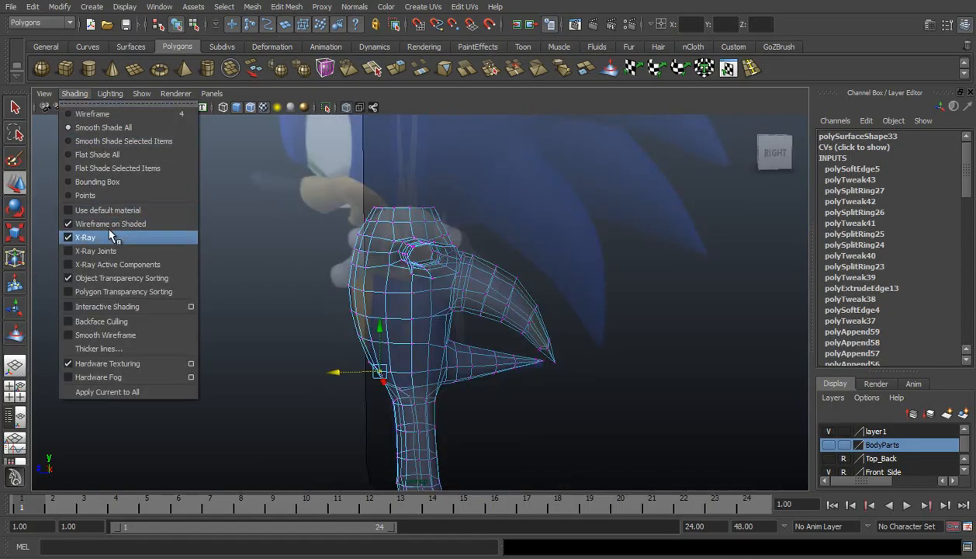
{"action": "left_click", "coordinate": [109, 238]}
{"action": "left_click", "coordinate": [828, 471]}
Adjust the vertex on the underside where the belly meets the leg along Z
{"action": "left_click_drag", "start_coordinate": [392, 372], "coordinate": [488, 315], "text": "alt"}
{"action": "left_click", "coordinate": [404, 313]}
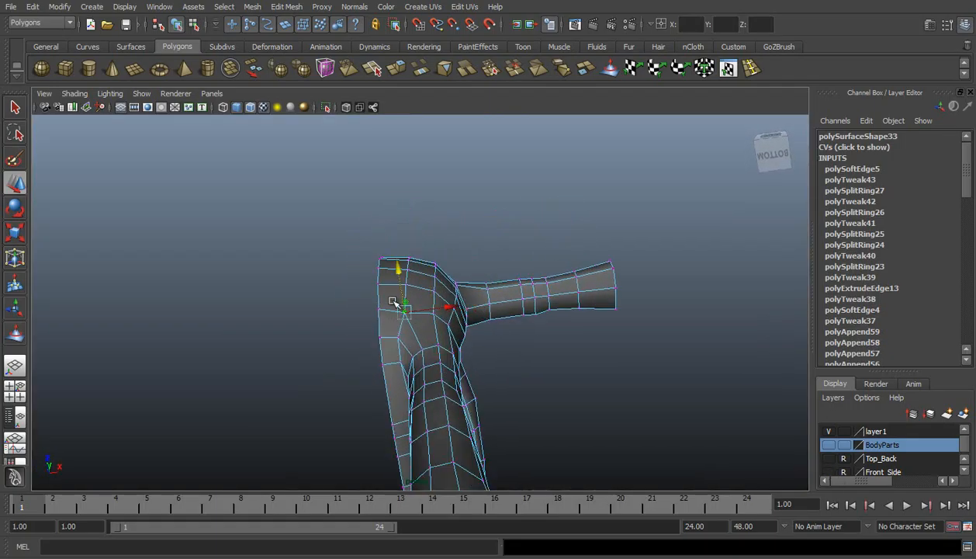
{"action": "left_click", "coordinate": [525, 227]}
In the front view, flatten two neighbouring vertex rows on the upper leg by scaling them along Y
{"action": "left_click_drag", "start_coordinate": [525, 226], "coordinate": [391, 309], "text": "alt"}
{"action": "middle_click_drag", "start_coordinate": [457, 368], "coordinate": [429, 174], "text": "alt"}
{"action": "left_click_drag", "start_coordinate": [390, 318], "coordinate": [540, 336], "text": "alt"}
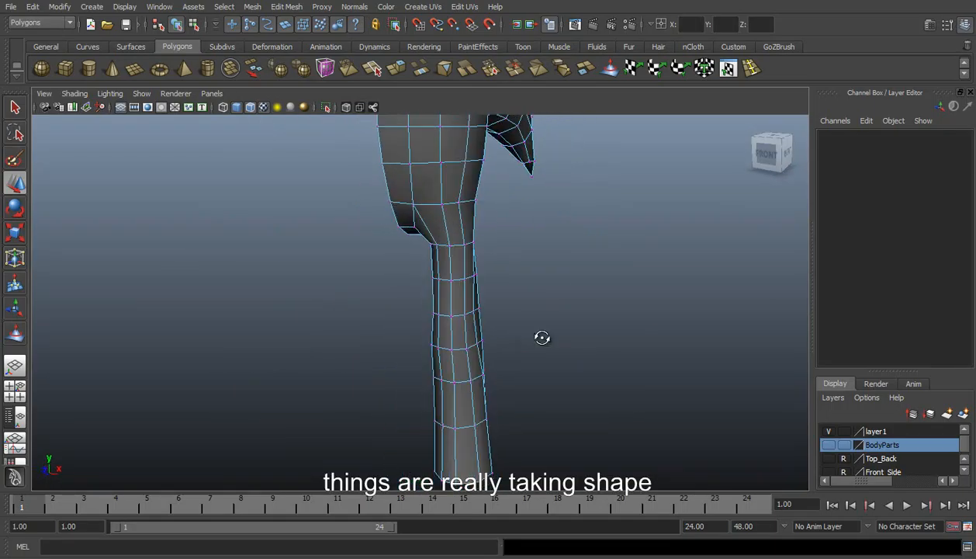
{"action": "key", "text": "space"}
{"action": "left_click_drag", "start_coordinate": [497, 298], "coordinate": [475, 298]}
{"action": "middle_click_drag", "start_coordinate": [442, 398], "coordinate": [447, 286], "text": "alt"}
{"action": "right_click_drag", "start_coordinate": [425, 290], "coordinate": [354, 262]}
{"action": "left_click_drag", "start_coordinate": [354, 263], "coordinate": [445, 304]}
{"action": "key", "text": "r"}
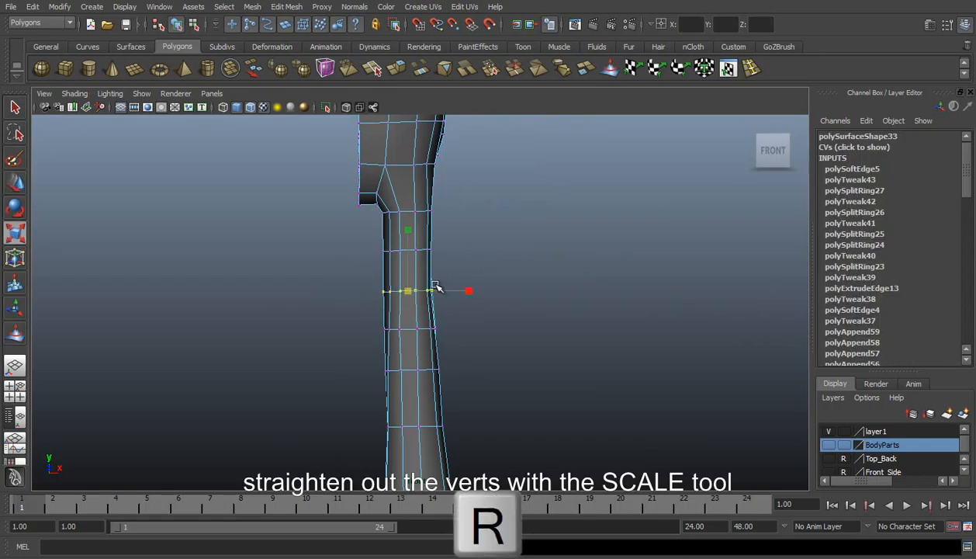
{"action": "left_click_drag", "start_coordinate": [407, 229], "coordinate": [409, 270]}
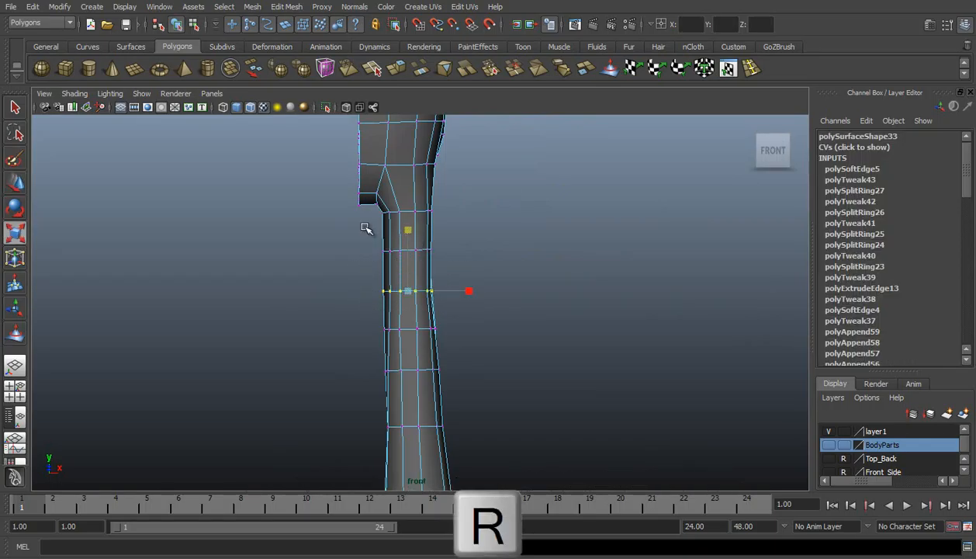
{"action": "left_click_drag", "start_coordinate": [475, 270], "coordinate": [473, 272]}
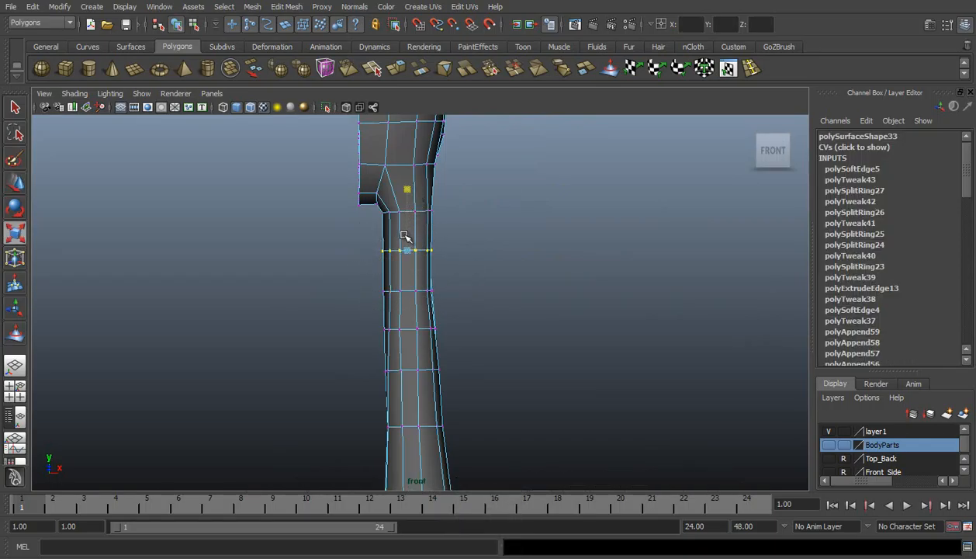
{"action": "middle_click_drag", "start_coordinate": [411, 322], "coordinate": [411, 268], "text": "alt"}
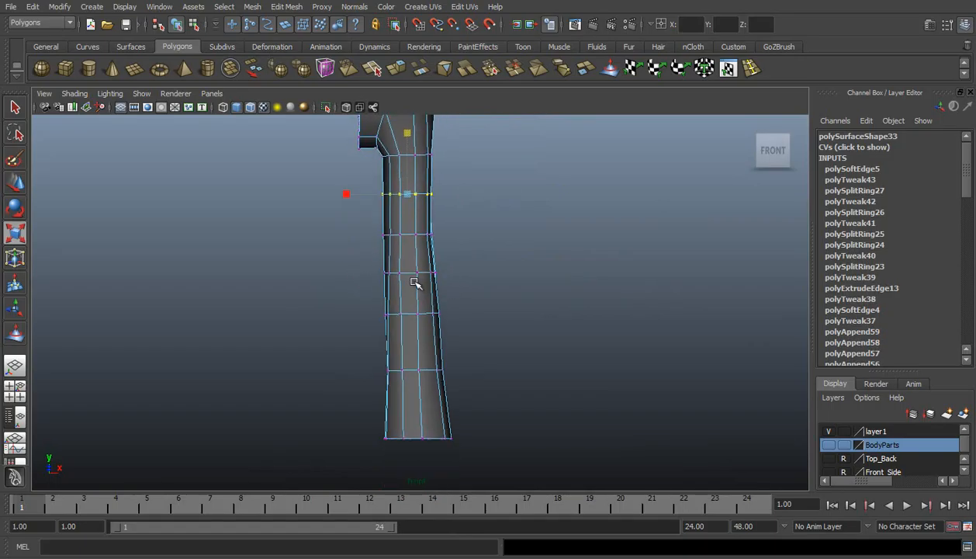
Show the Front_Side reference layer and flatten the next vertex row down the leg by scaling it along Y
{"action": "left_click", "coordinate": [828, 471]}
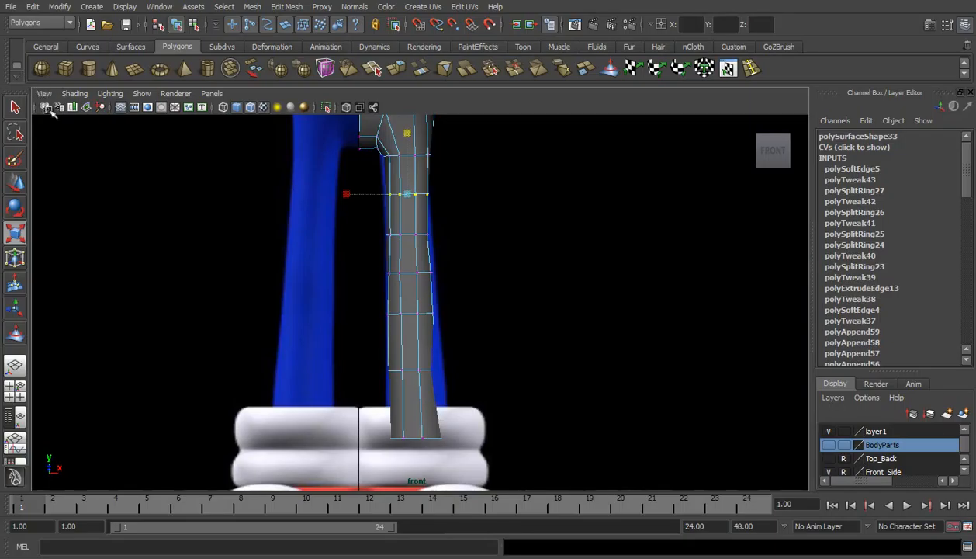
{"action": "left_click_drag", "start_coordinate": [54, 513], "coordinate": [113, 500]}
{"action": "middle_click_drag", "start_coordinate": [372, 259], "coordinate": [366, 274], "text": "alt"}
{"action": "left_click_drag", "start_coordinate": [353, 261], "coordinate": [450, 308]}
{"action": "left_click_drag", "start_coordinate": [403, 227], "coordinate": [404, 266]}
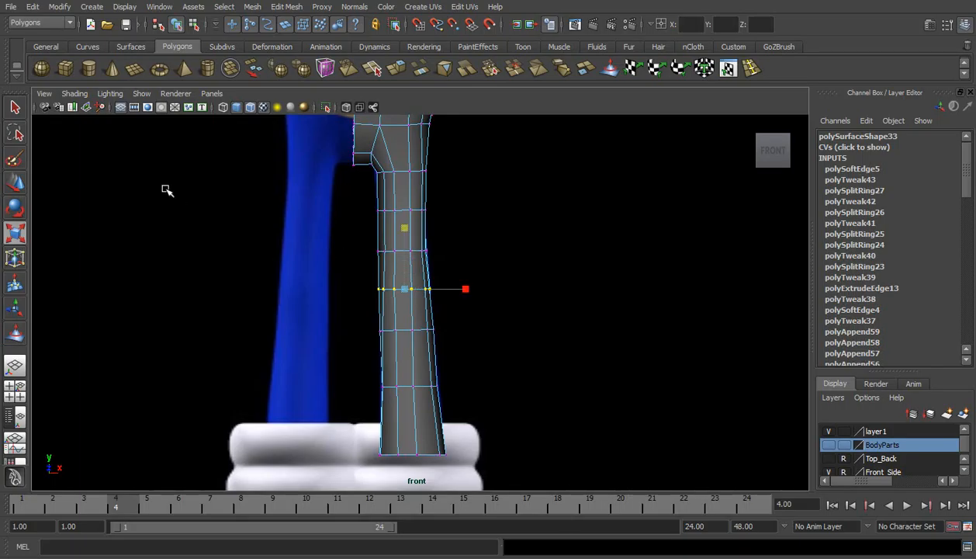
With X-Ray shading on, scale the leg's vertex rows along X to fit the front reference and flatten the topmost leg row along Y
{"action": "left_click", "coordinate": [76, 94]}
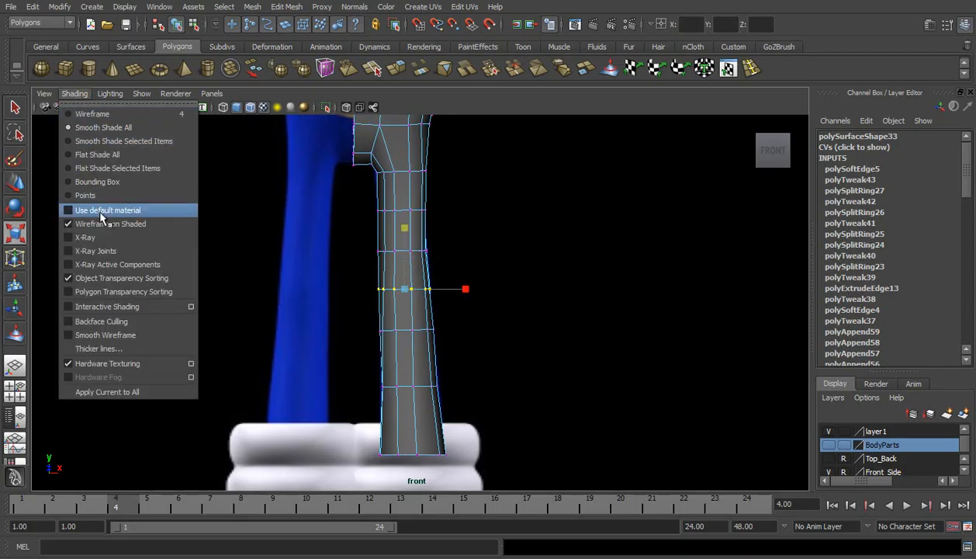
{"action": "left_click", "coordinate": [105, 235]}
{"action": "middle_click_drag", "start_coordinate": [380, 287], "coordinate": [416, 312], "text": "alt"}
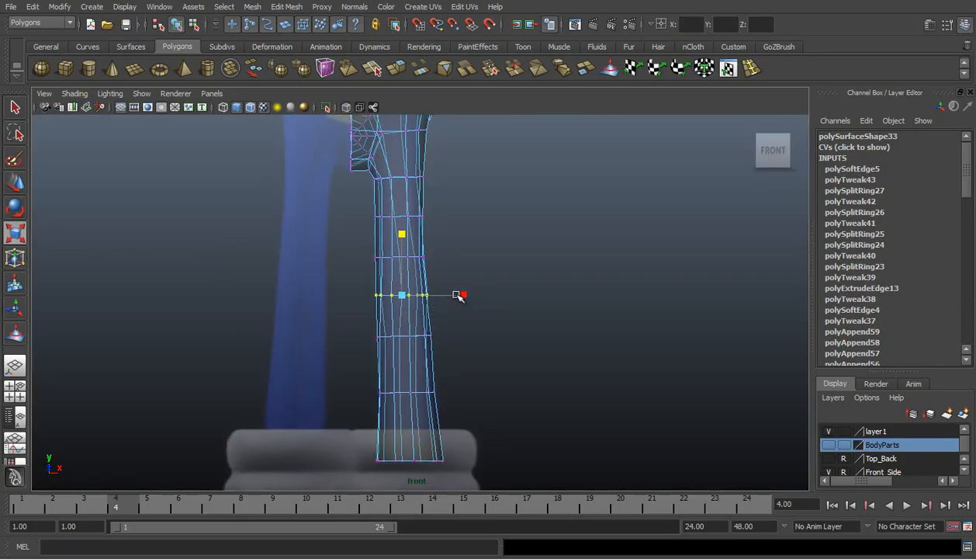
{"action": "left_click_drag", "start_coordinate": [459, 296], "coordinate": [457, 300]}
{"action": "key", "text": "Down"}
{"action": "left_click_drag", "start_coordinate": [459, 339], "coordinate": [463, 341]}
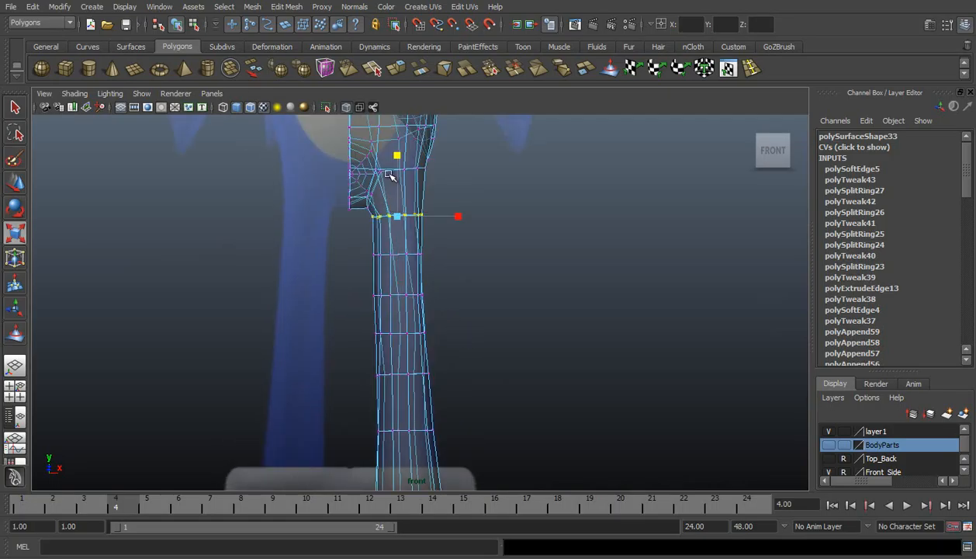
{"action": "left_click_drag", "start_coordinate": [396, 154], "coordinate": [398, 191]}
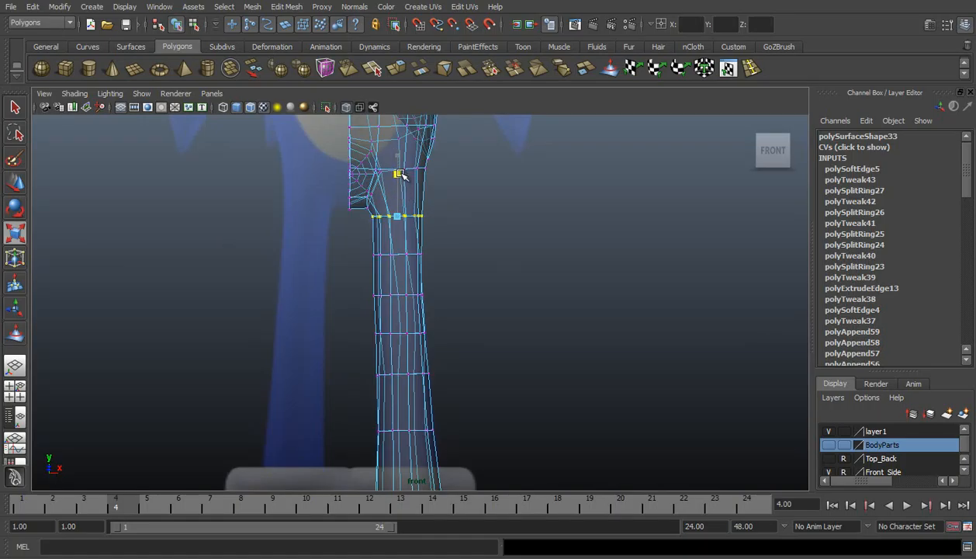
Turn off X-Ray shading, return to the perspective view and hide the Front_Side layer again
{"action": "middle_click_drag", "start_coordinate": [407, 285], "coordinate": [405, 241], "text": "alt"}
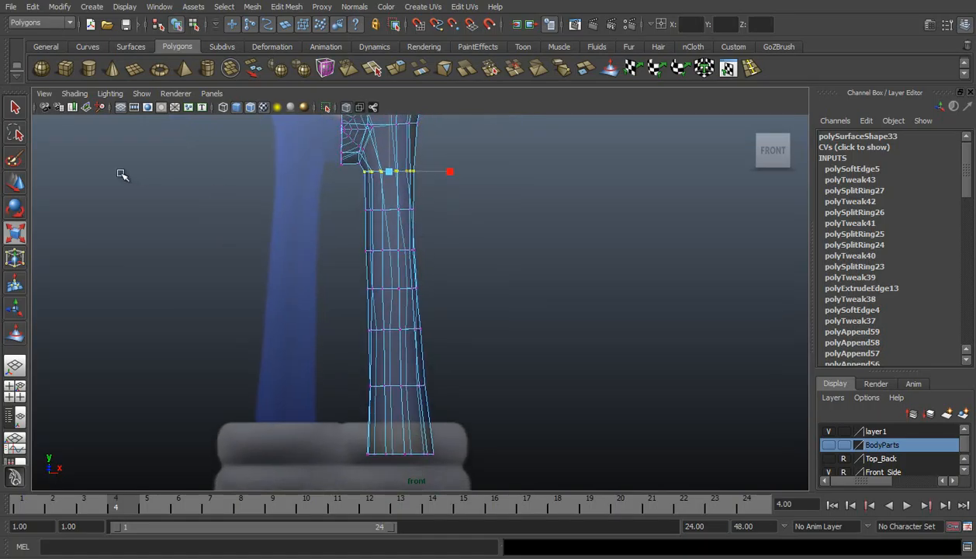
{"action": "left_click", "coordinate": [75, 94]}
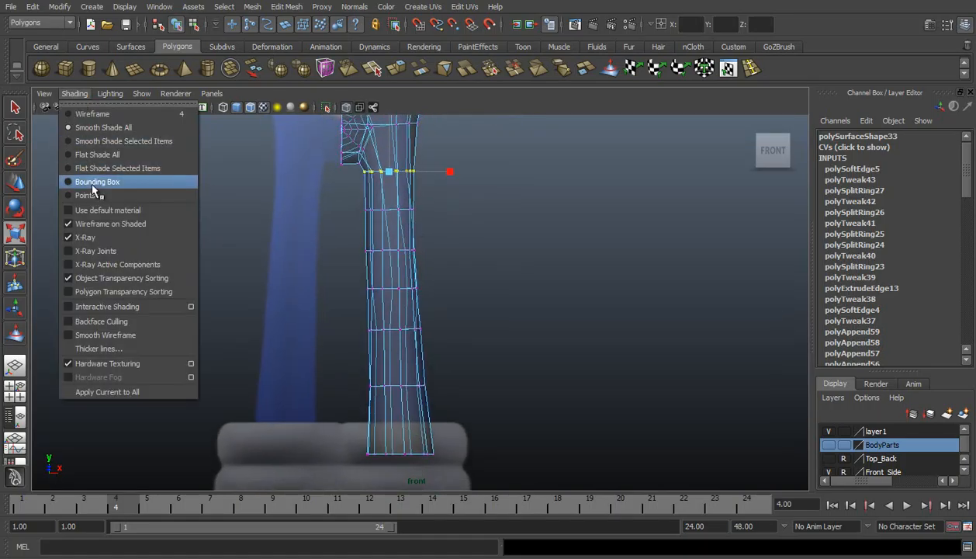
{"action": "left_click", "coordinate": [94, 232]}
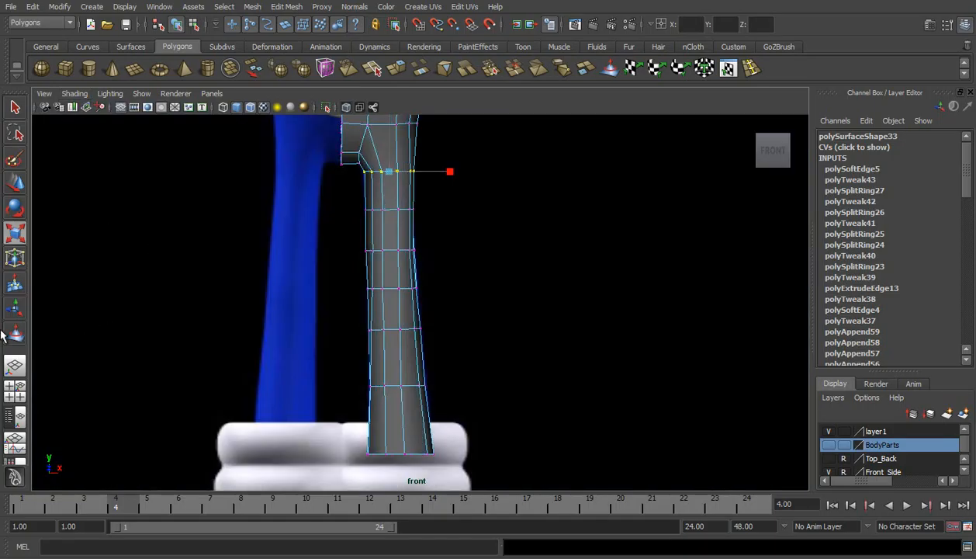
{"action": "left_click", "coordinate": [14, 362]}
{"action": "scroll", "coordinate": [496, 250], "scroll_direction": "down", "scroll_amount": 3}
{"action": "left_click_drag", "start_coordinate": [517, 316], "coordinate": [349, 305], "text": "alt"}
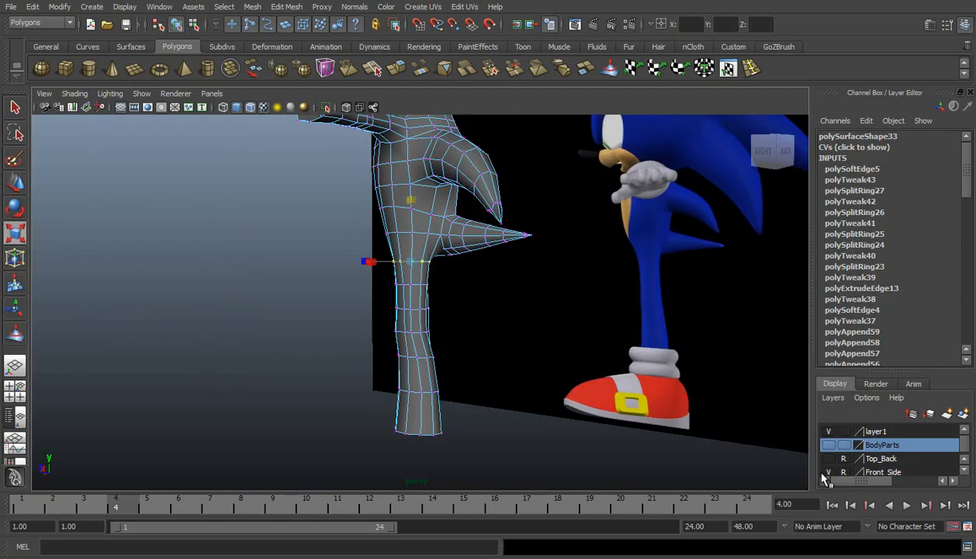
{"action": "left_click", "coordinate": [828, 472]}
Straighten the central vertical column of vertices on the back of the leg by scaling along X, and rotate it to space out the topology
{"action": "scroll", "coordinate": [474, 334], "scroll_direction": "up", "scroll_amount": 5}
{"action": "left_click_drag", "start_coordinate": [426, 339], "coordinate": [301, 343], "text": "alt"}
{"action": "middle_click_drag", "start_coordinate": [342, 307], "coordinate": [349, 284], "text": "alt"}
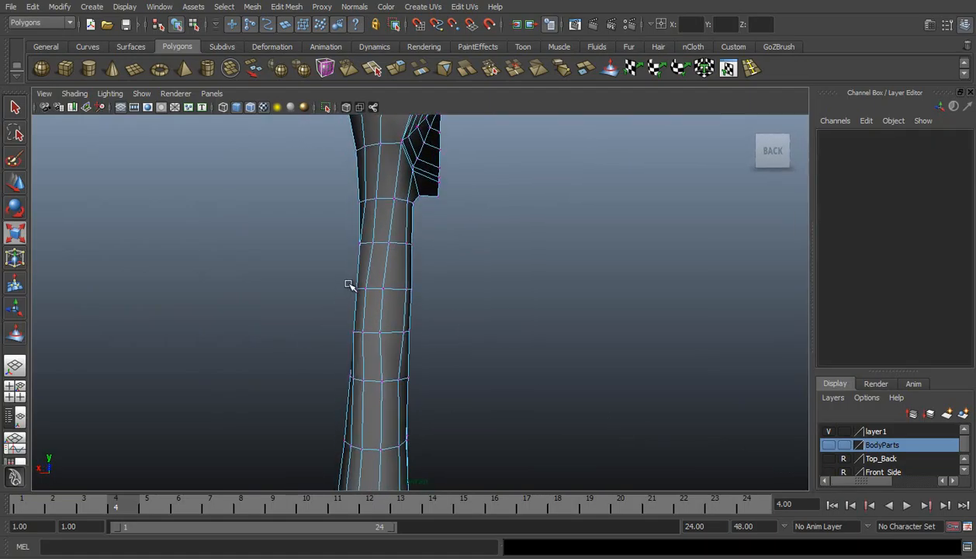
{"action": "left_click", "coordinate": [389, 243]}
{"action": "left_click", "coordinate": [395, 200], "text": "shift"}
{"action": "left_click", "coordinate": [383, 289], "text": "shift"}
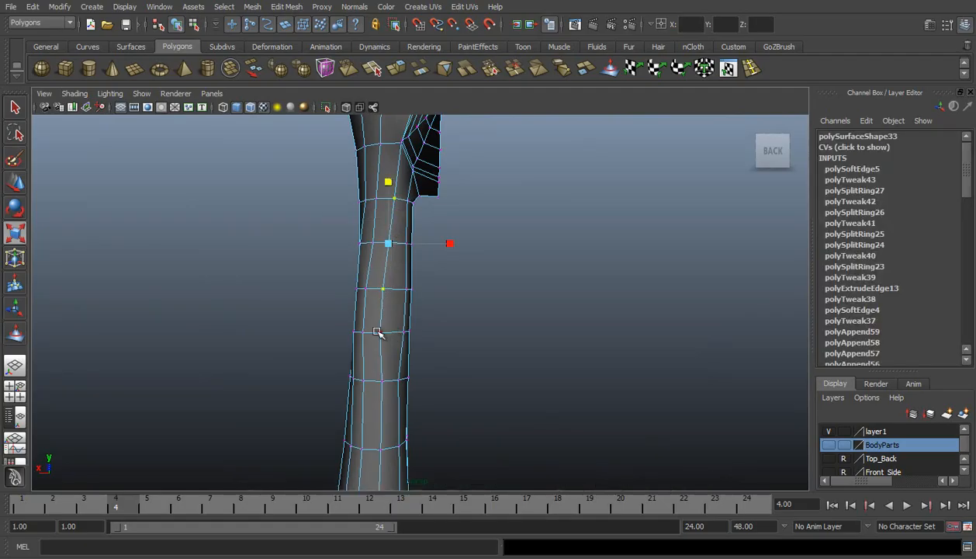
{"action": "left_click", "coordinate": [378, 332], "text": "shift"}
{"action": "left_click_drag", "start_coordinate": [378, 333], "coordinate": [383, 405], "text": "alt"}
{"action": "left_click", "coordinate": [394, 355], "text": "shift"}
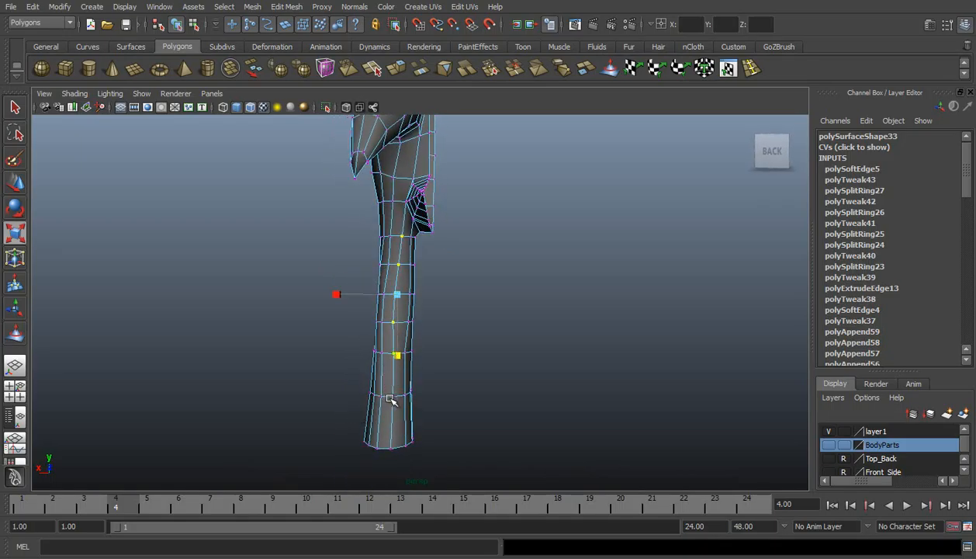
{"action": "left_click", "coordinate": [391, 395], "text": "shift"}
{"action": "left_click", "coordinate": [392, 447], "text": "shift"}
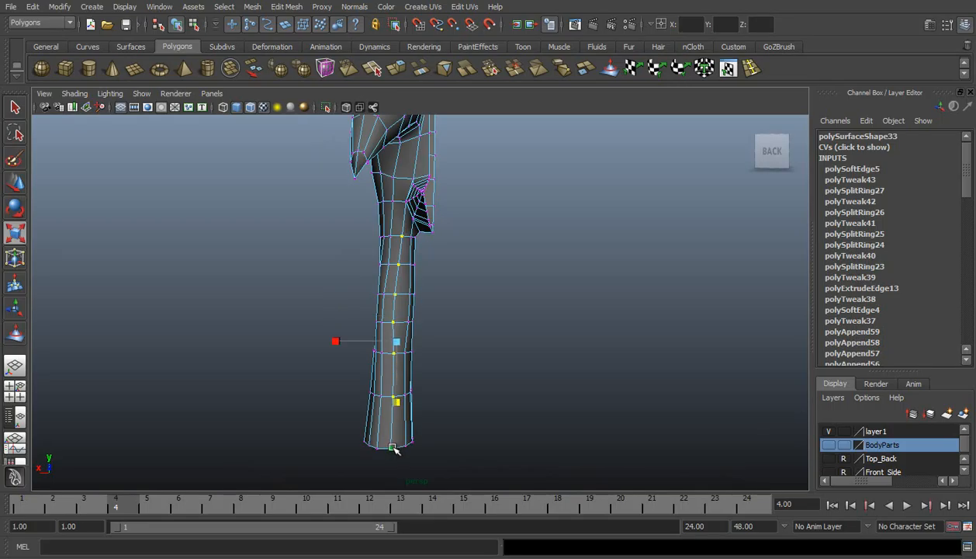
{"action": "left_click_drag", "start_coordinate": [336, 341], "coordinate": [406, 350]}
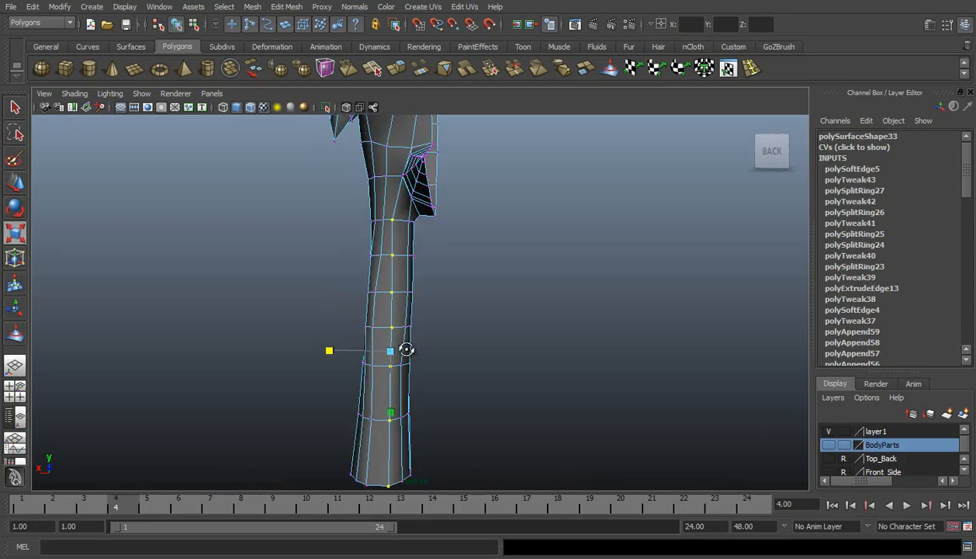
{"action": "key", "text": "e"}
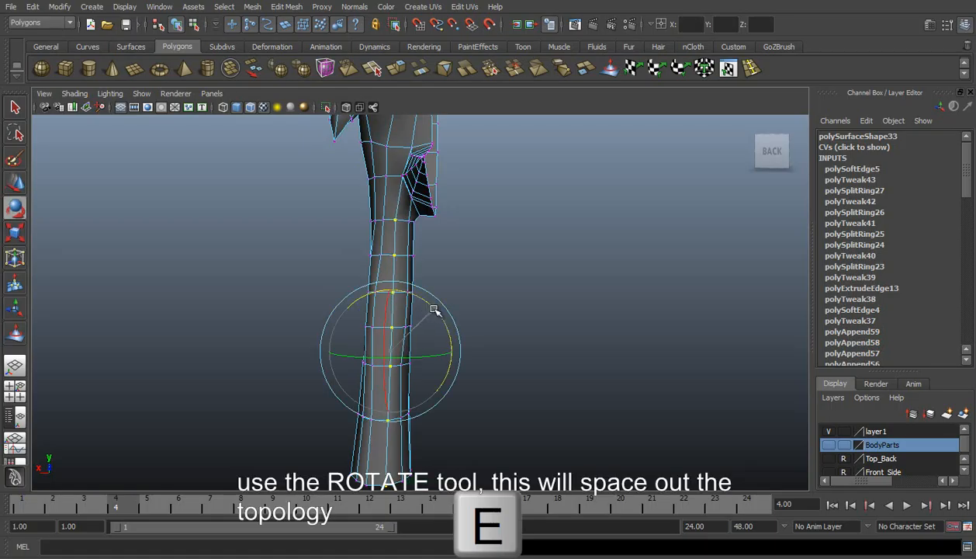
{"action": "left_click", "coordinate": [443, 285]}
Scale the neighbouring vertex column on the outer side of the leg's back along X and rotate it to follow the central column
{"action": "left_click_drag", "start_coordinate": [395, 308], "coordinate": [400, 314], "text": "alt"}
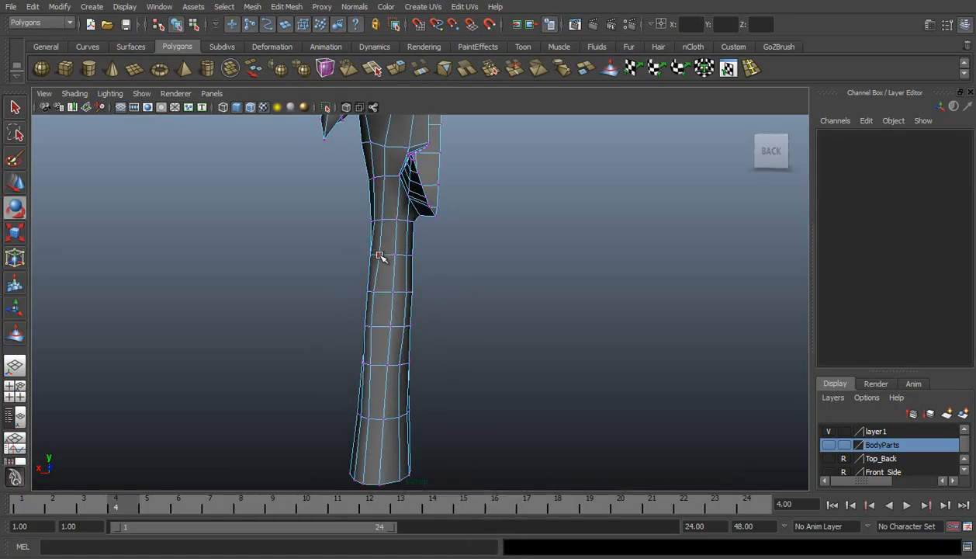
{"action": "left_click", "coordinate": [380, 258]}
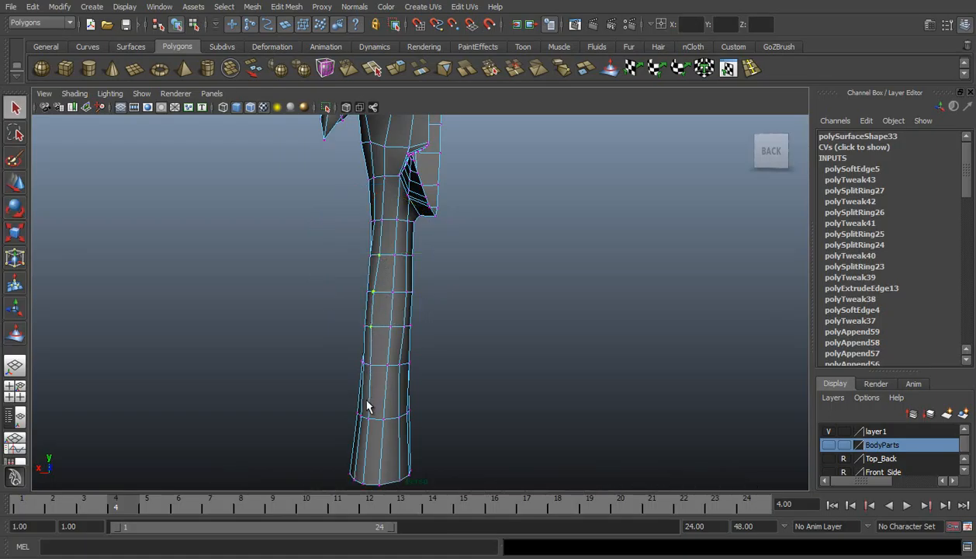
{"action": "key", "text": "ctrl+z"}
{"action": "key", "text": "e"}
{"action": "key", "text": "r"}
{"action": "left_click_drag", "start_coordinate": [426, 364], "coordinate": [397, 363]}
{"action": "key", "text": "e"}
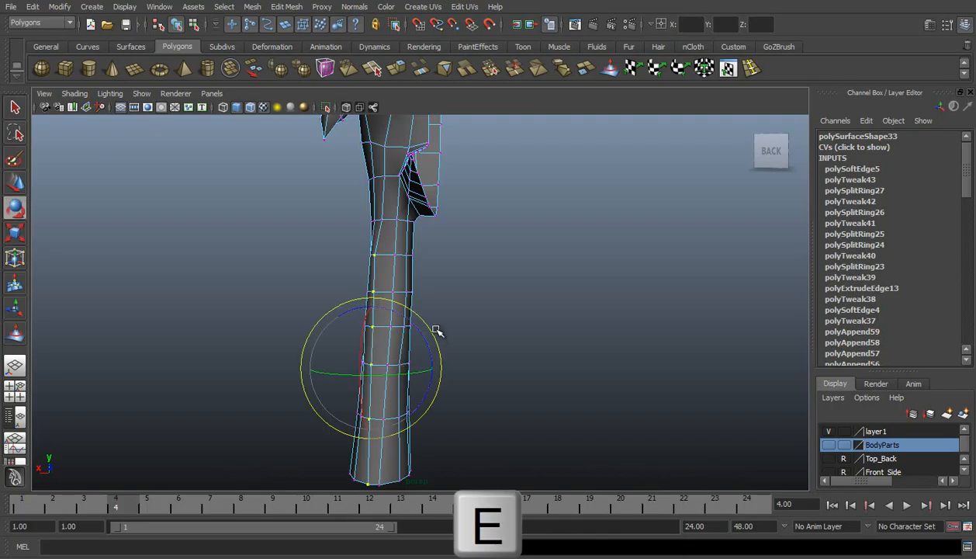
{"action": "left_click_drag", "start_coordinate": [404, 319], "coordinate": [406, 321]}
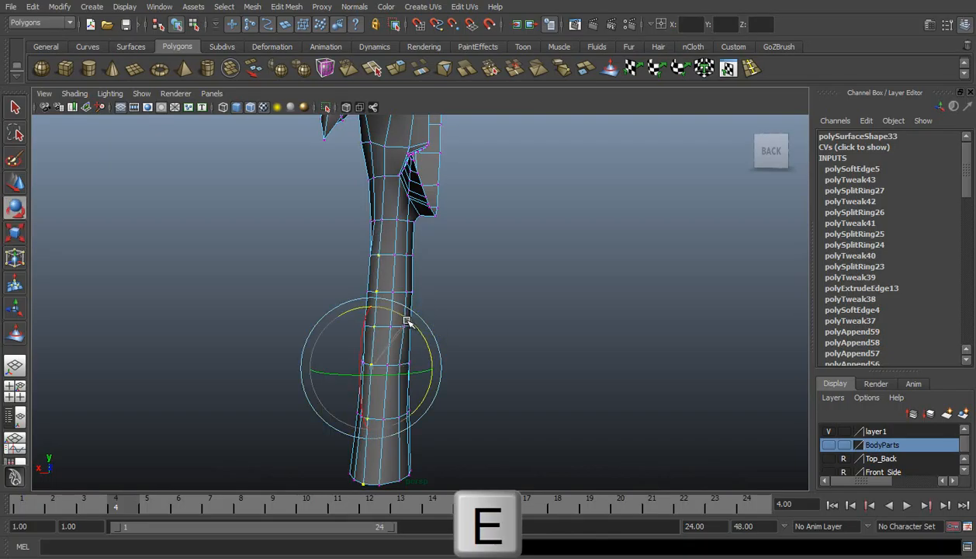
{"action": "left_click", "coordinate": [421, 301]}
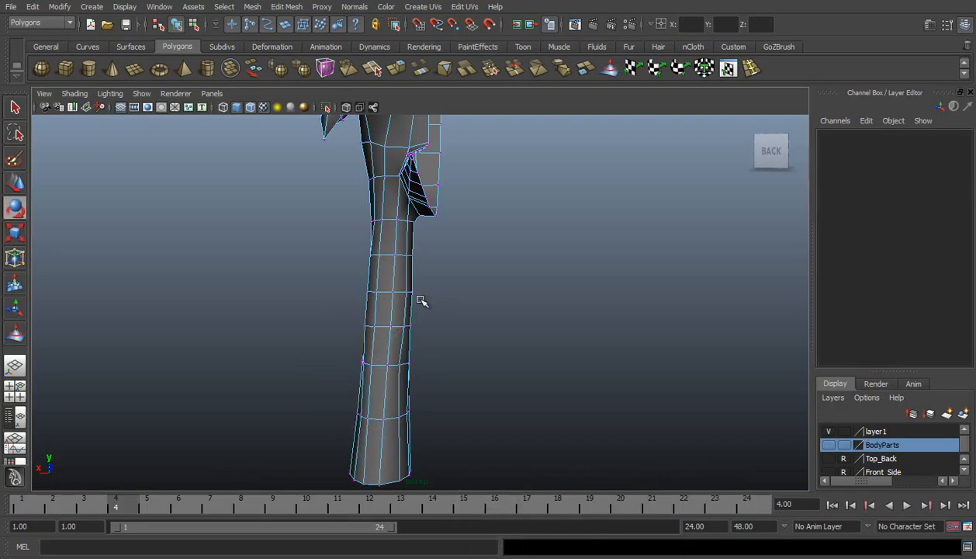
Scale the vertex column on the inner side of the leg's back along X and rotate it to even the spacing
{"action": "left_click", "coordinate": [407, 256]}
{"action": "key", "text": "w"}
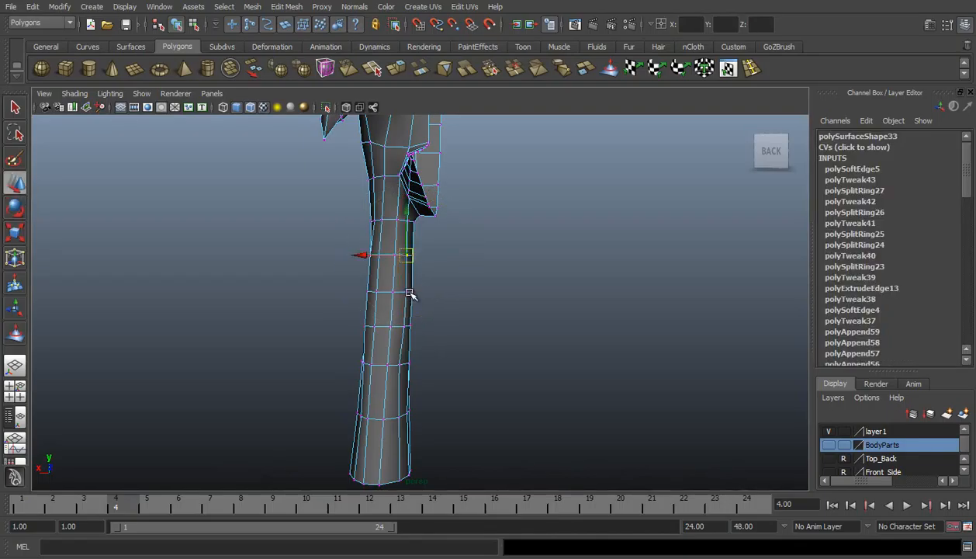
{"action": "left_click", "coordinate": [407, 293], "text": "shift"}
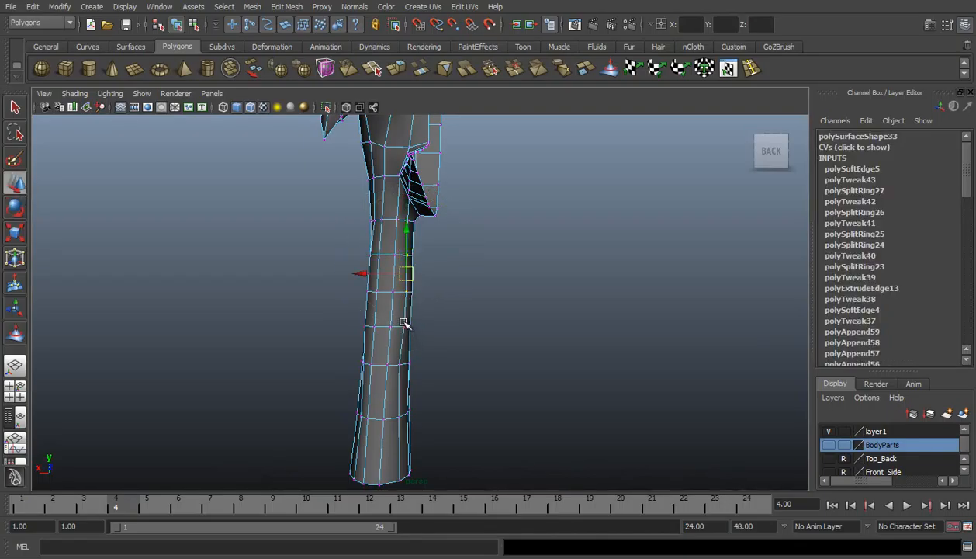
{"action": "left_click", "coordinate": [405, 326], "text": "shift"}
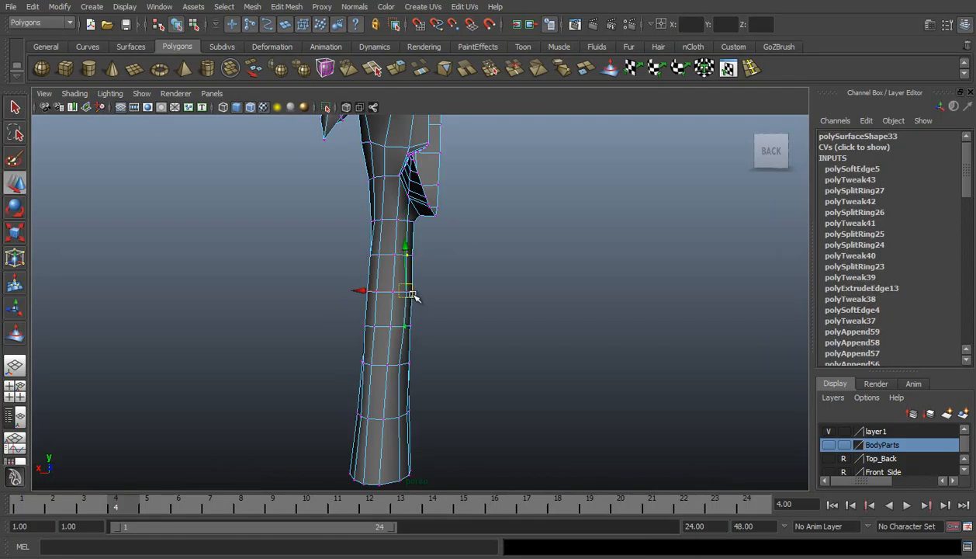
{"action": "key", "text": "q"}
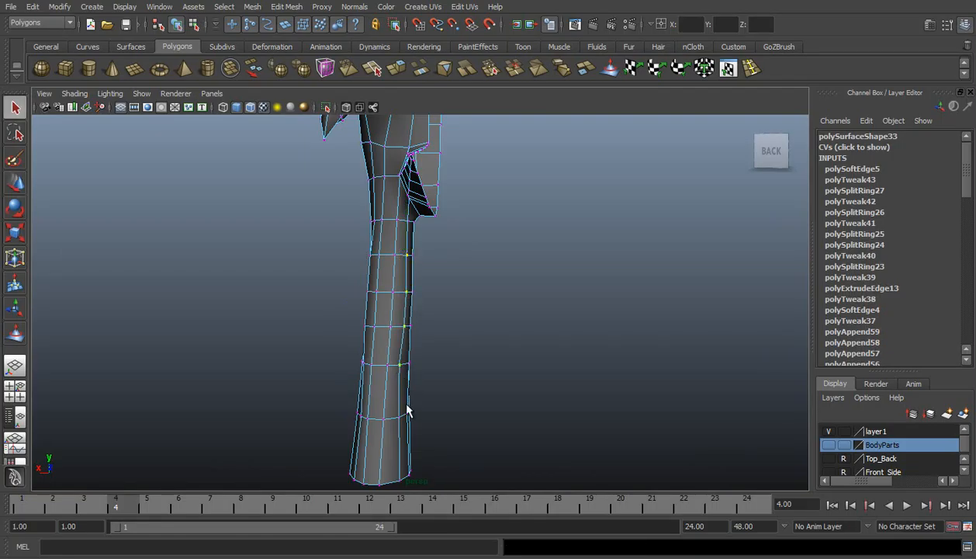
{"action": "key", "text": "e"}
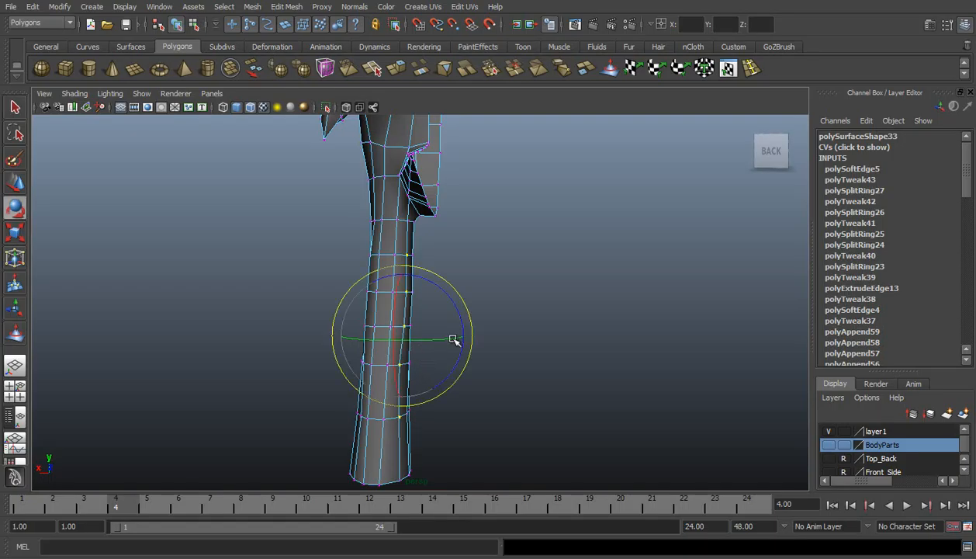
{"action": "key", "text": "r"}
{"action": "mouse_move", "coordinate": [463, 335]}
{"action": "left_mouse_down"}
{"action": "mouse_move", "coordinate": [428, 335]}
{"action": "mouse_move", "coordinate": [461, 334]}
{"action": "mouse_move", "coordinate": [447, 335]}
{"action": "left_mouse_up"}
{"action": "key", "text": "e"}
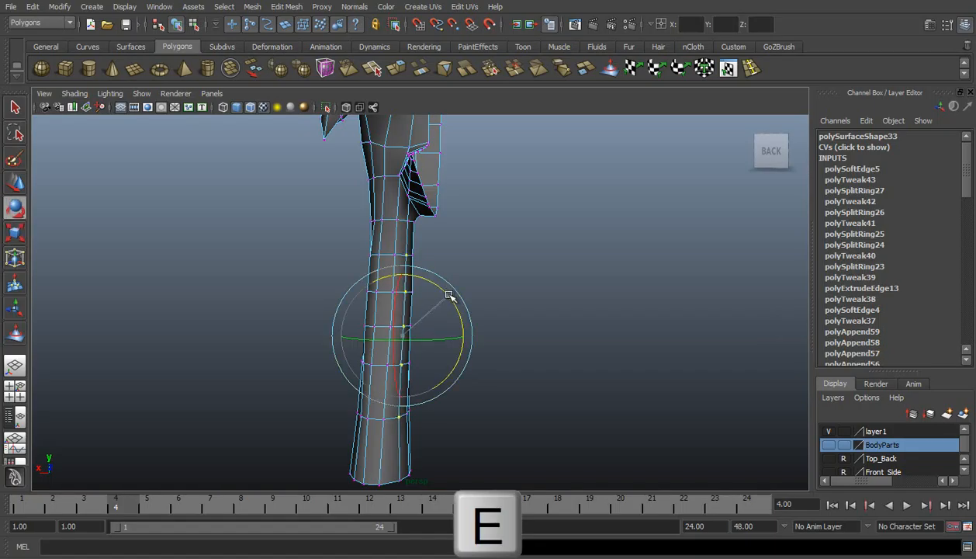
{"action": "left_click_drag", "start_coordinate": [448, 296], "coordinate": [291, 374], "text": "alt"}
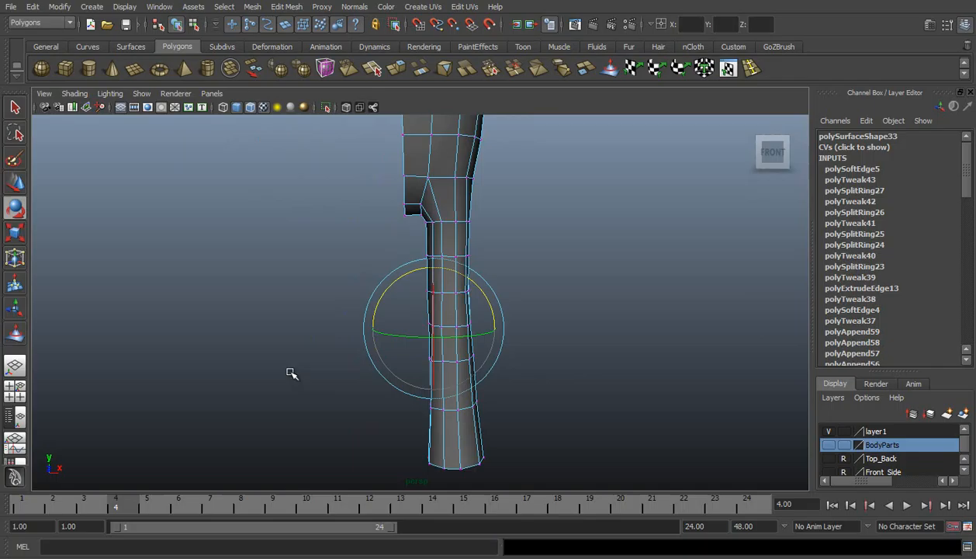
{"action": "left_click", "coordinate": [518, 291]}
Move the vertex at the belly-to-leg transition down to smooth the topology above the inner leg
{"action": "mouse_move", "coordinate": [516, 289]}
{"action": "left_mouse_down", "text": "alt"}
{"action": "mouse_move", "coordinate": [601, 267]}
{"action": "mouse_move", "coordinate": [703, 199]}
{"action": "mouse_move", "coordinate": [714, 260]}
{"action": "mouse_move", "coordinate": [703, 308]}
{"action": "mouse_move", "coordinate": [479, 303]}
{"action": "mouse_move", "coordinate": [508, 290]}
{"action": "left_mouse_up", "text": "alt"}
{"action": "left_click_drag", "start_coordinate": [467, 244], "coordinate": [454, 243], "text": "alt"}
{"action": "right_click_drag", "start_coordinate": [437, 198], "coordinate": [392, 192]}
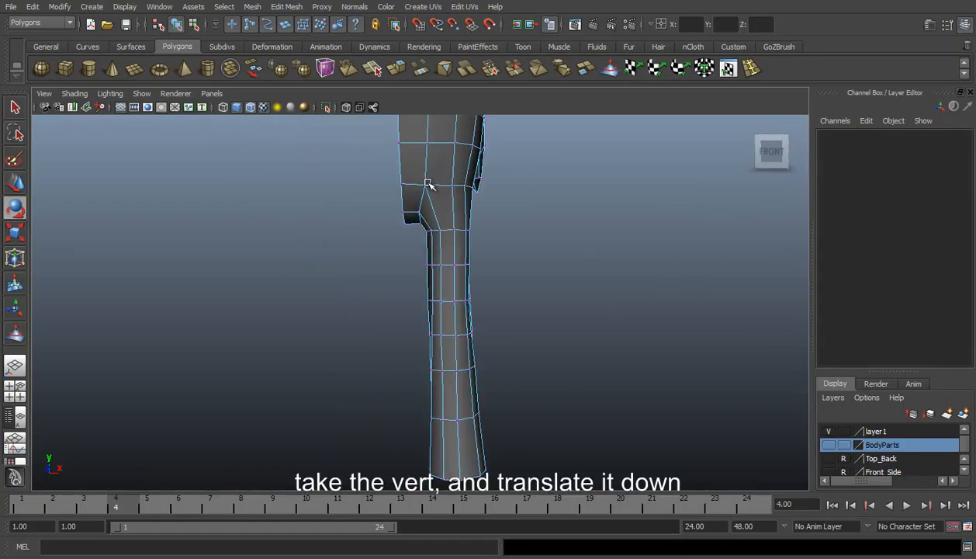
{"action": "left_click", "coordinate": [426, 185]}
{"action": "key", "text": "w"}
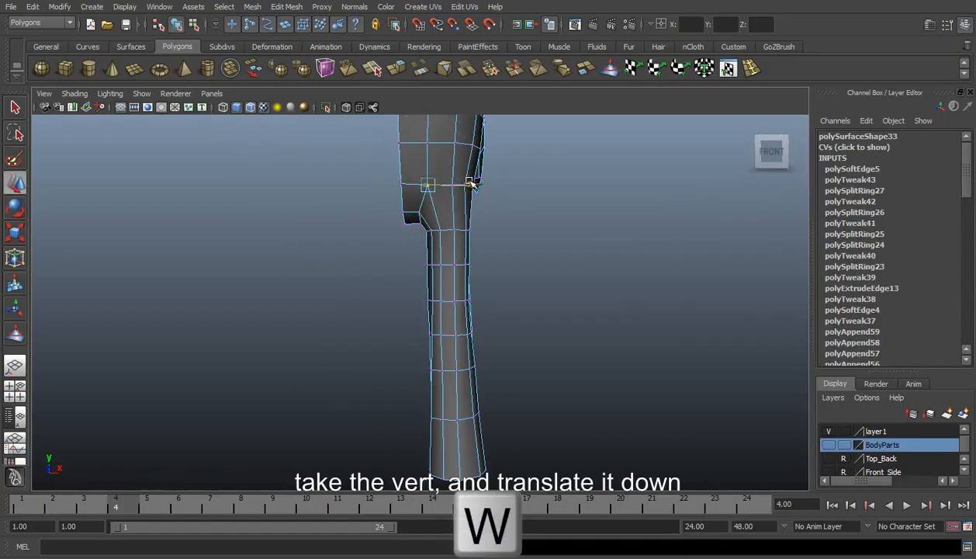
{"action": "middle_click_drag", "start_coordinate": [483, 200], "coordinate": [474, 241], "text": "alt"}
{"action": "scroll", "coordinate": [472, 239], "scroll_direction": "up", "scroll_amount": 2}
{"action": "left_click_drag", "start_coordinate": [419, 163], "coordinate": [181, 200]}
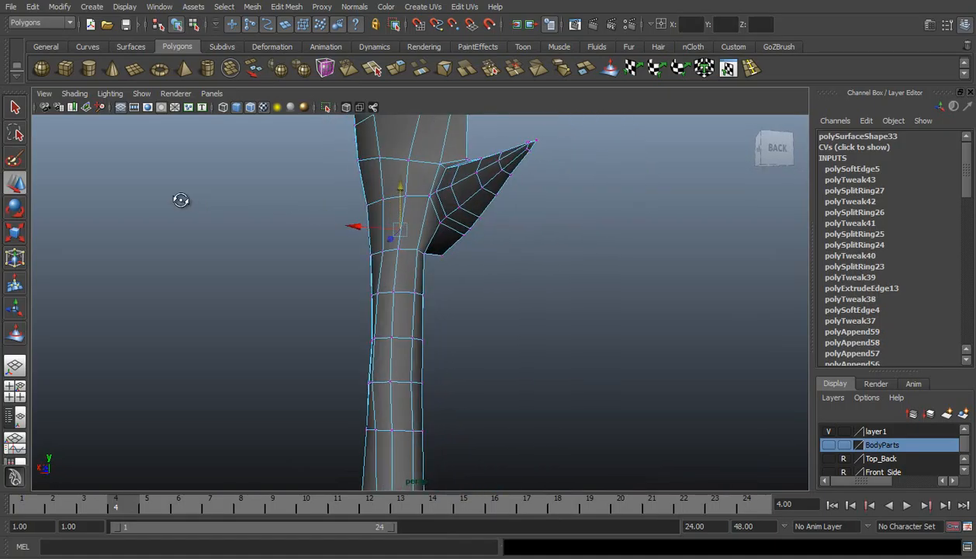
{"action": "left_click_drag", "start_coordinate": [433, 203], "coordinate": [413, 206], "text": "alt"}
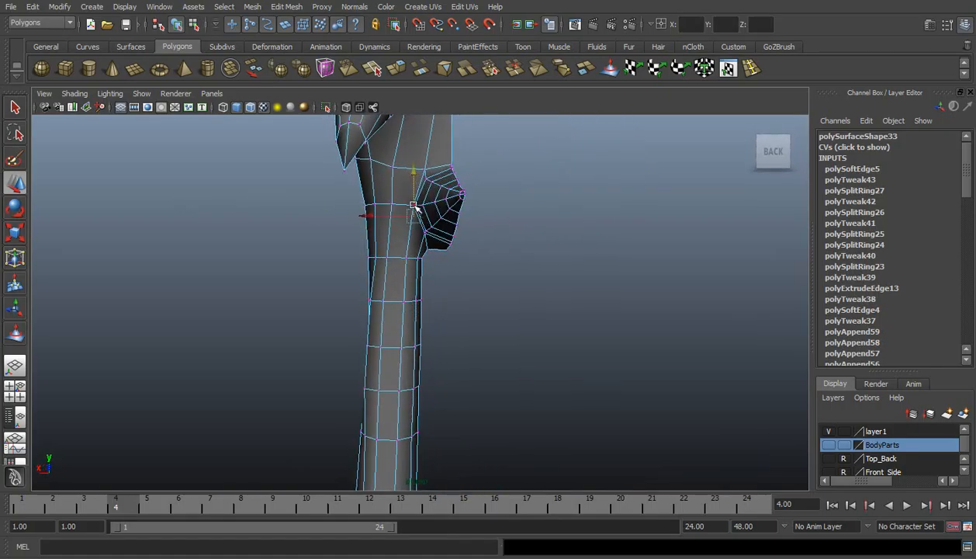
Return the body mesh to object mode and save the scene
{"action": "scroll", "coordinate": [415, 209], "scroll_direction": "down", "scroll_amount": 3}
{"action": "left_click_drag", "start_coordinate": [316, 272], "coordinate": [652, 271], "text": "alt"}
{"action": "right_click_drag", "start_coordinate": [436, 173], "coordinate": [460, 156]}
{"action": "middle_click_drag", "start_coordinate": [474, 183], "coordinate": [436, 253], "text": "alt"}
{"action": "scroll", "coordinate": [447, 286], "scroll_direction": "down", "scroll_amount": 3}
{"action": "left_click_drag", "start_coordinate": [447, 285], "coordinate": [394, 312], "text": "alt"}
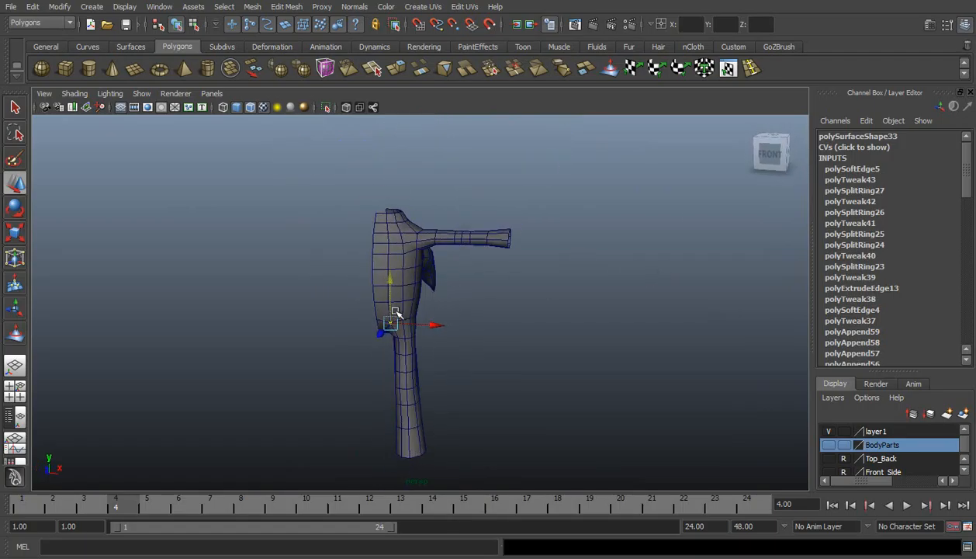
{"action": "key", "text": "q"}
{"action": "key", "text": "ctrl+s"}
{"action": "scroll", "coordinate": [493, 218], "scroll_direction": "up", "scroll_amount": 3}
{"action": "middle_click_drag", "start_coordinate": [493, 218], "coordinate": [466, 259], "text": "alt"}
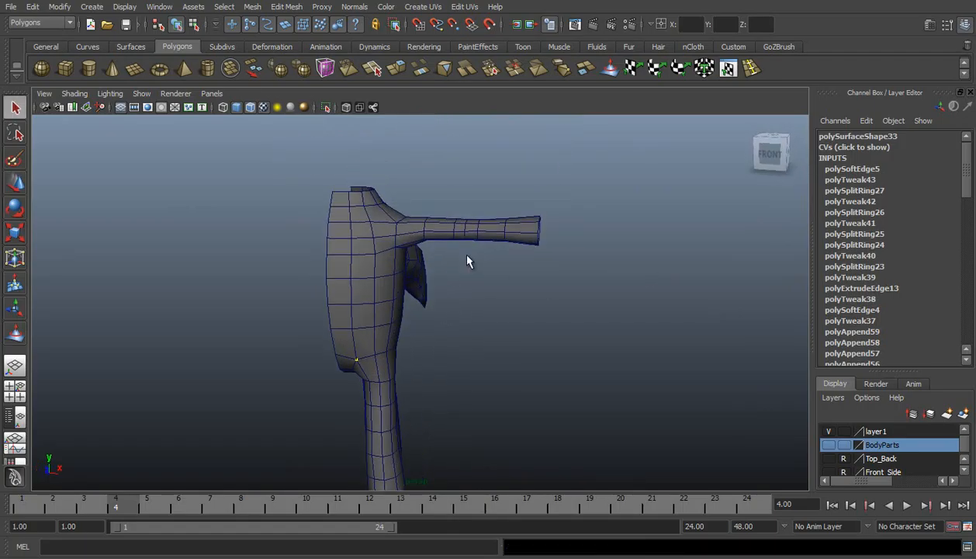
{"action": "scroll", "coordinate": [466, 260], "scroll_direction": "up", "scroll_amount": 3}
{"action": "middle_click_drag", "start_coordinate": [451, 222], "coordinate": [431, 279], "text": "alt"}
{"action": "left_click_drag", "start_coordinate": [431, 278], "coordinate": [453, 253], "text": "alt"}
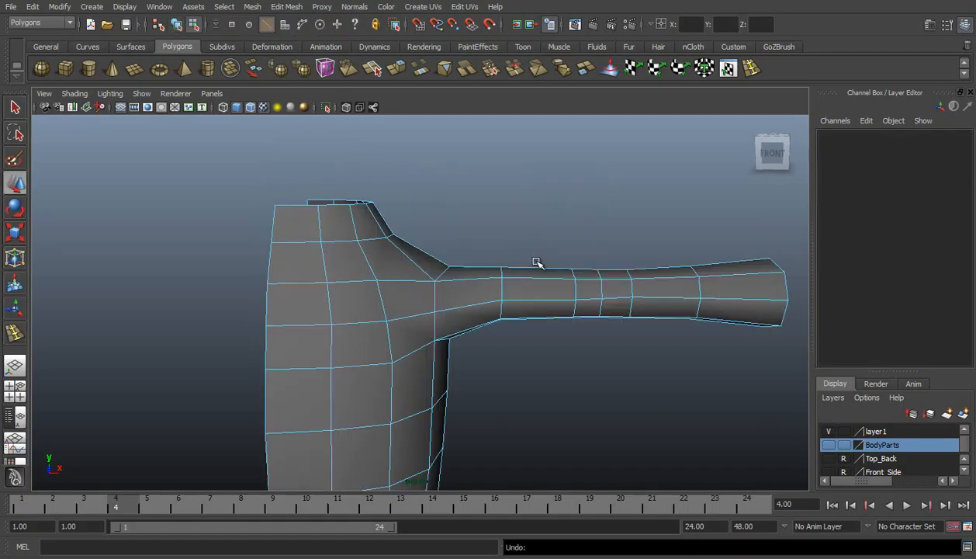
{"action": "key", "text": "q"}
{"action": "key", "text": "ctrl+s"}
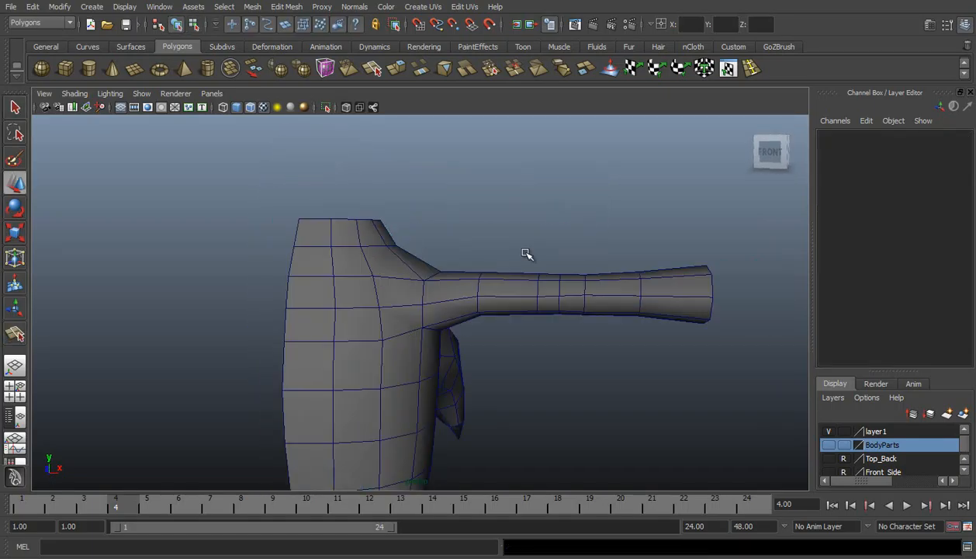
Reposition the armpit vertex on the underside of the arm's base to smooth the shoulder transition
{"action": "scroll", "coordinate": [526, 253], "scroll_direction": "down", "scroll_amount": 2}
{"action": "scroll", "coordinate": [527, 253], "scroll_direction": "up", "scroll_amount": 2}
{"action": "left_click_drag", "start_coordinate": [526, 253], "coordinate": [389, 344], "text": "alt"}
{"action": "right_click_drag", "start_coordinate": [398, 348], "coordinate": [345, 345]}
{"action": "left_click", "coordinate": [397, 334]}
{"action": "left_click_drag", "start_coordinate": [394, 373], "coordinate": [399, 357]}
{"action": "left_click_drag", "start_coordinate": [407, 401], "coordinate": [432, 241], "text": "alt"}
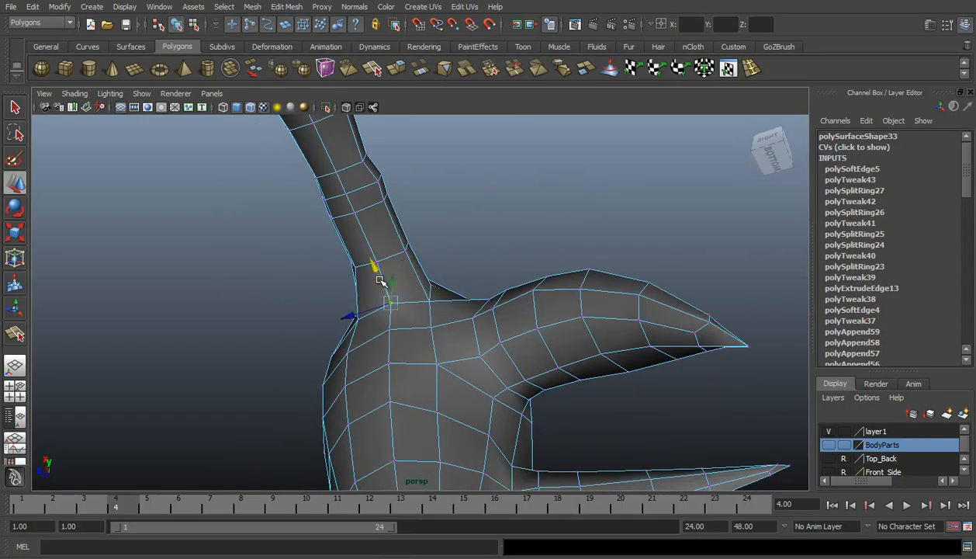
{"action": "left_click_drag", "start_coordinate": [379, 277], "coordinate": [481, 337], "text": "alt"}
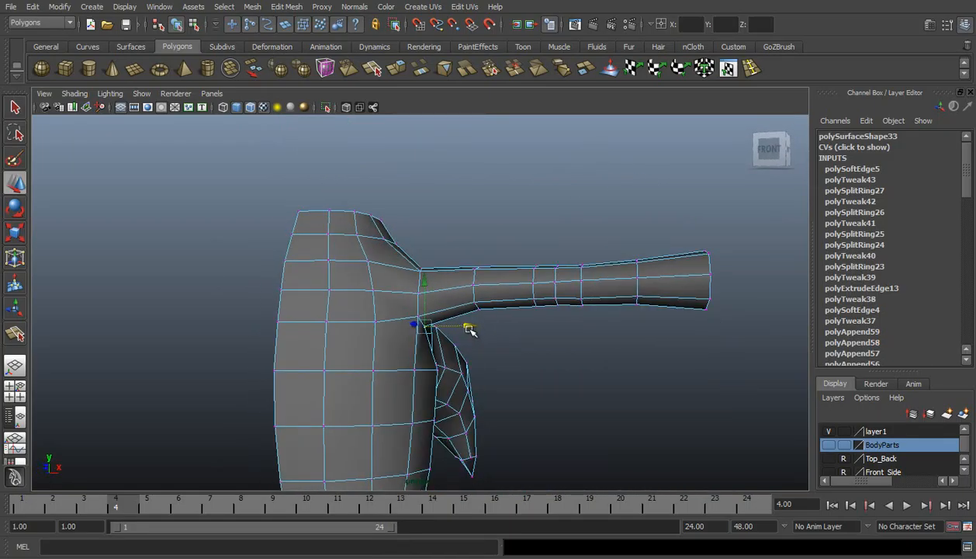
{"action": "left_click_drag", "start_coordinate": [473, 334], "coordinate": [469, 371], "text": "alt"}
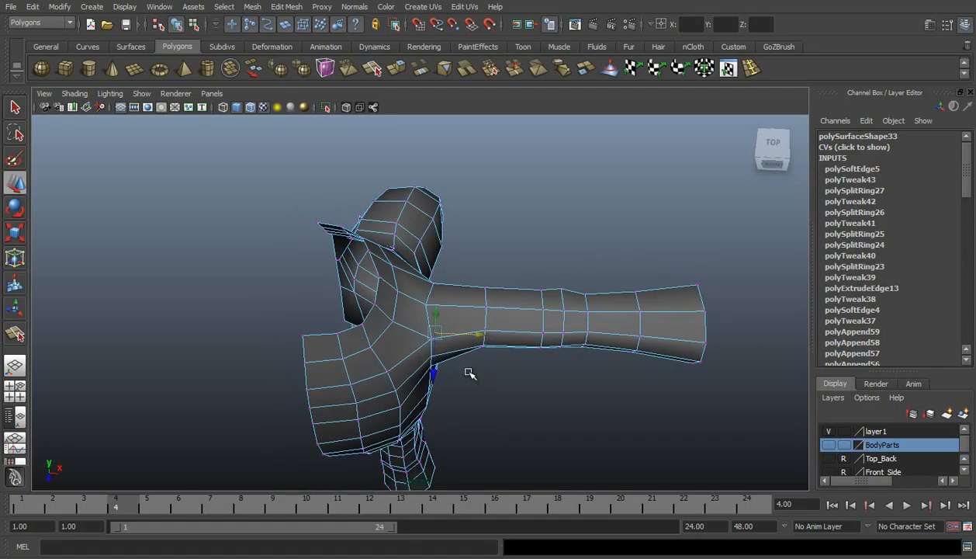
{"action": "left_click_drag", "start_coordinate": [454, 339], "coordinate": [464, 270], "text": "alt"}
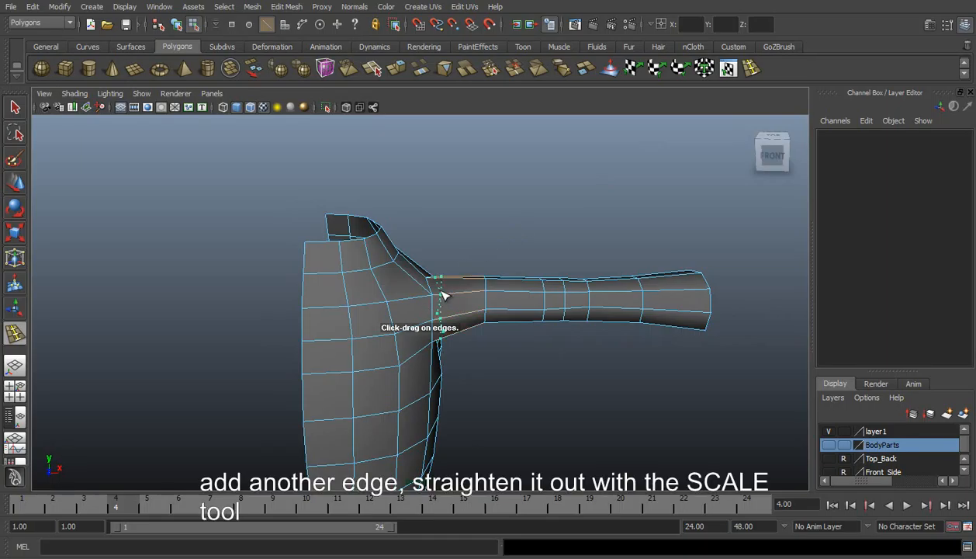
Insert an edge loop near the shoulder end of the arm, flatten it by scaling along X, and move it into place
{"action": "left_click", "coordinate": [443, 293]}
{"action": "key", "text": "r"}
{"action": "left_click_drag", "start_coordinate": [498, 303], "coordinate": [454, 285]}
{"action": "key", "text": "w"}
{"action": "left_click_drag", "start_coordinate": [455, 250], "coordinate": [455, 247]}
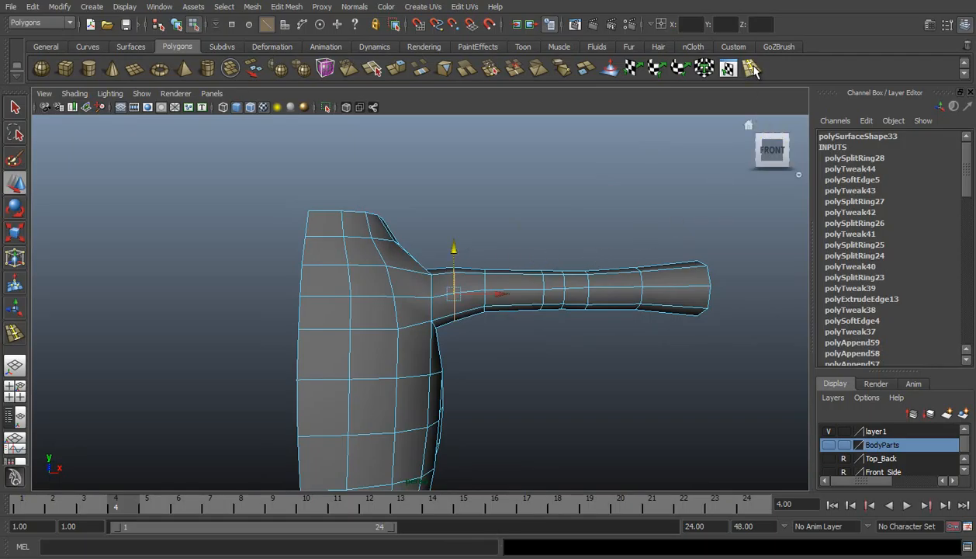
Insert three more edge loops in the wide gaps along the arm and select the mesh in object mode
{"action": "left_click", "coordinate": [751, 69]}
{"action": "left_click", "coordinate": [509, 277]}
{"action": "left_click_drag", "start_coordinate": [608, 286], "coordinate": [602, 374], "text": "alt"}
{"action": "left_click_drag", "start_coordinate": [612, 322], "coordinate": [668, 326]}
{"action": "left_click_drag", "start_coordinate": [539, 304], "coordinate": [540, 242], "text": "alt"}
{"action": "key", "text": "w"}
{"action": "right_click", "coordinate": [496, 274]}
{"action": "right_click_drag", "start_coordinate": [504, 271], "coordinate": [510, 272]}
{"action": "left_click", "coordinate": [636, 314]}
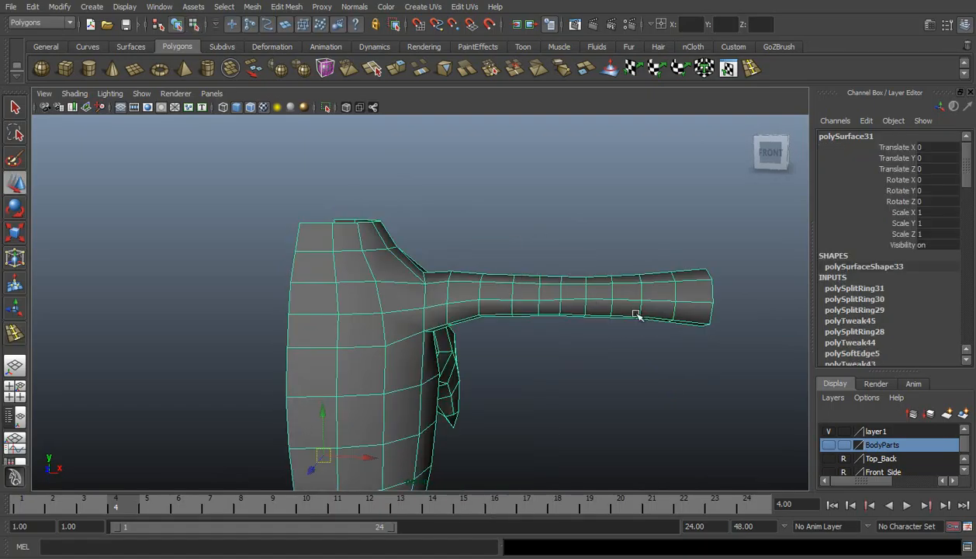
Show the Front_Side reference layer and switch to the front view at the arm
{"action": "left_click", "coordinate": [828, 471]}
{"action": "key", "text": "space"}
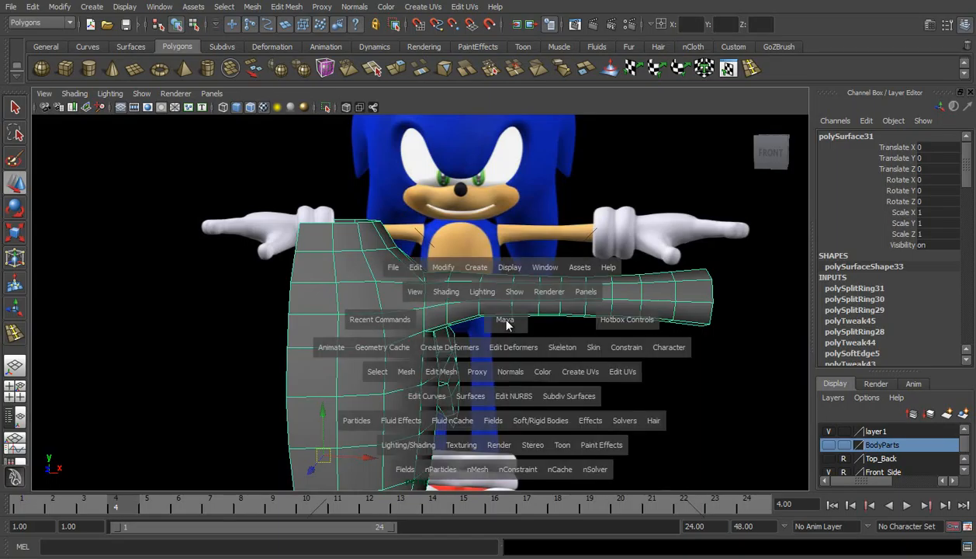
{"action": "left_click_drag", "start_coordinate": [512, 349], "coordinate": [510, 351]}
{"action": "right_click_drag", "start_coordinate": [506, 321], "coordinate": [474, 269], "text": "alt"}
{"action": "middle_click_drag", "start_coordinate": [454, 258], "coordinate": [426, 390], "text": "alt"}
{"action": "right_click_drag", "start_coordinate": [404, 298], "coordinate": [424, 318], "text": "alt"}
{"action": "middle_click_drag", "start_coordinate": [403, 285], "coordinate": [407, 418], "text": "alt"}
{"action": "right_click_drag", "start_coordinate": [383, 369], "coordinate": [405, 390], "text": "alt"}
{"action": "right_click_drag", "start_coordinate": [370, 353], "coordinate": [350, 339], "text": "alt"}
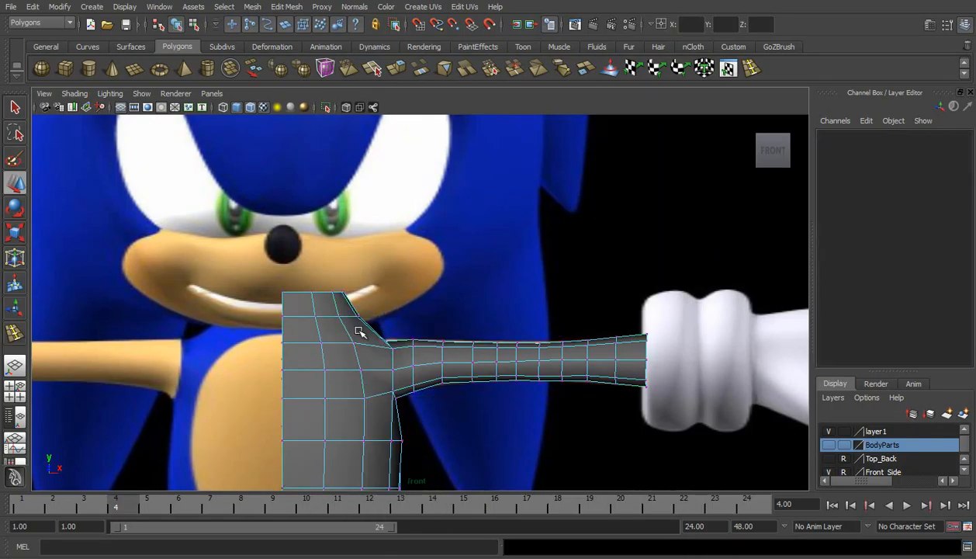
Straighten the vertex column at the base of the arm by scaling it along X
{"action": "left_click_drag", "start_coordinate": [362, 318], "coordinate": [397, 359]}
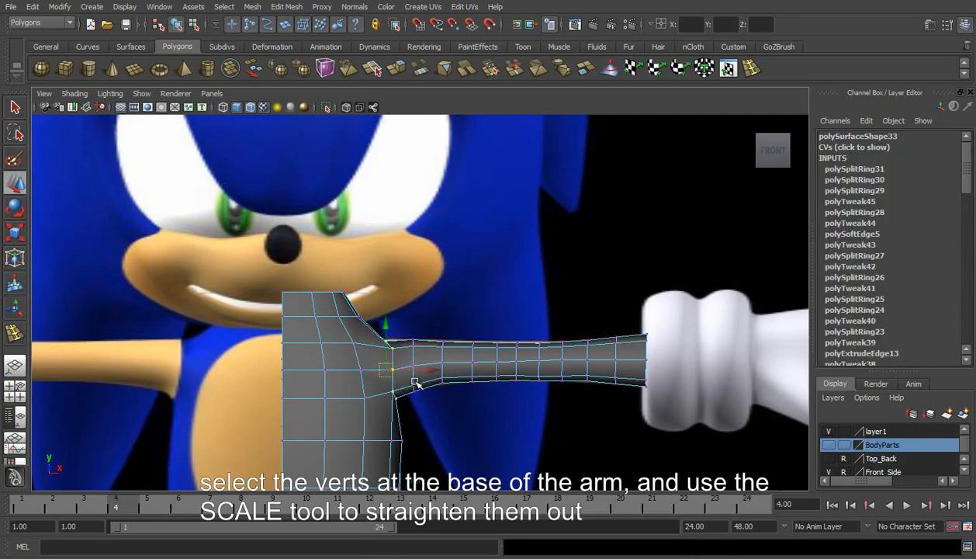
{"action": "key", "text": "r"}
{"action": "left_click_drag", "start_coordinate": [451, 368], "coordinate": [390, 369]}
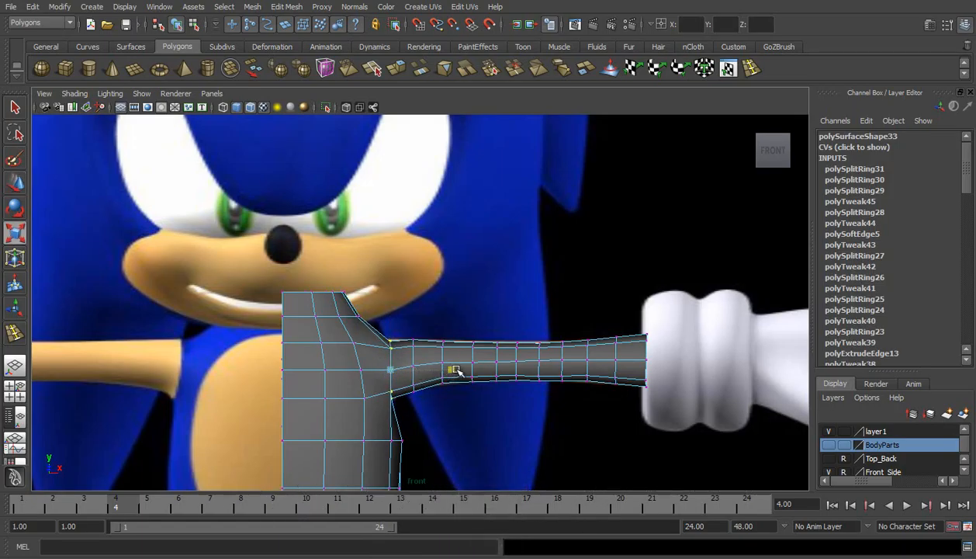
{"action": "left_click", "coordinate": [436, 315]}
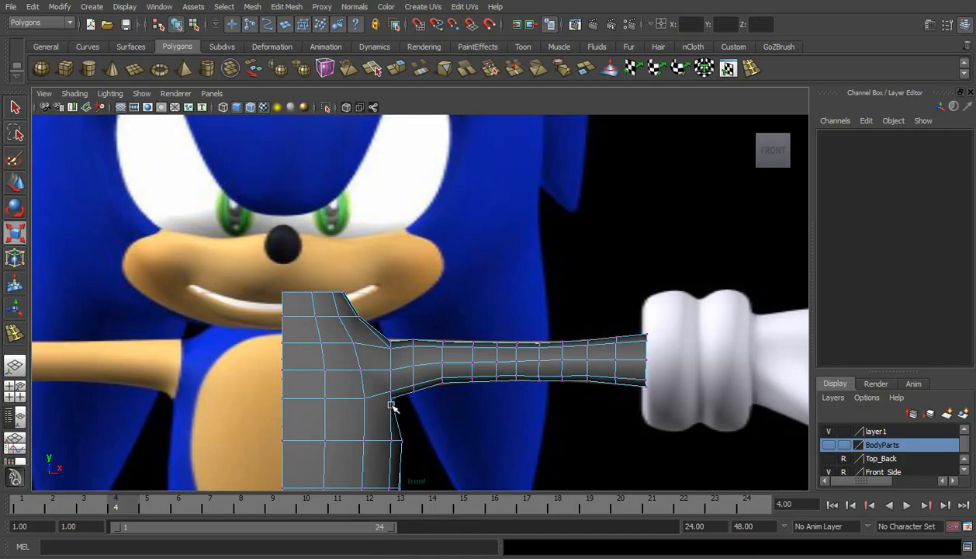
Move the armpit vertex outward along X and adjust the neighbouring vertices around the base of the arm
{"action": "key", "text": "w"}
{"action": "left_click", "coordinate": [390, 398]}
{"action": "left_click_drag", "start_coordinate": [437, 400], "coordinate": [446, 400]}
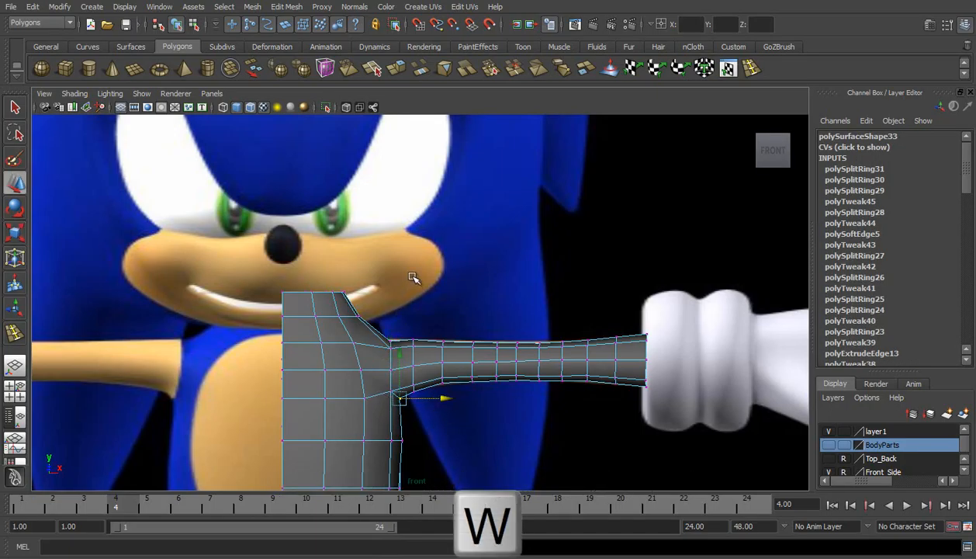
{"action": "left_click", "coordinate": [412, 277]}
{"action": "left_click", "coordinate": [392, 390]}
{"action": "left_click", "coordinate": [392, 348]}
{"action": "left_click", "coordinate": [434, 294]}
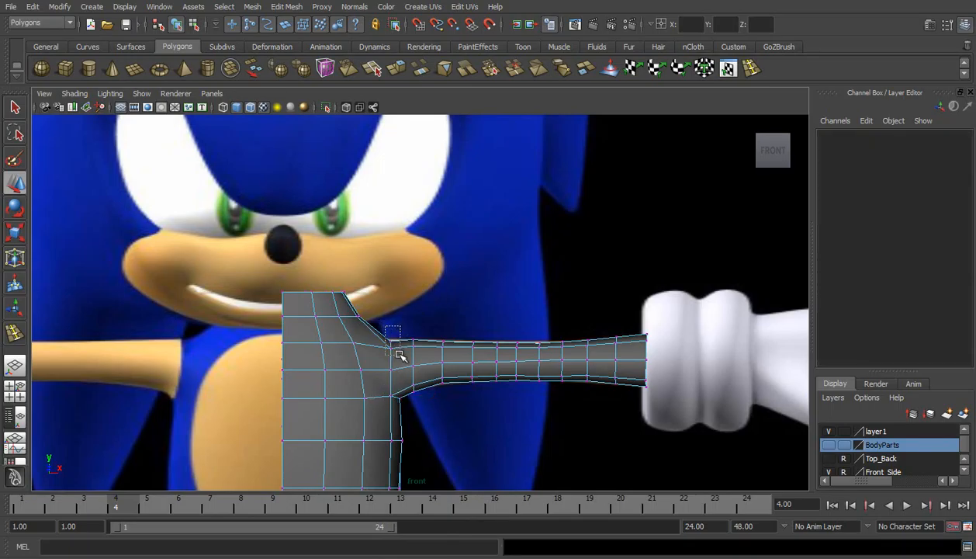
{"action": "left_click", "coordinate": [392, 338]}
{"action": "middle_click_drag", "start_coordinate": [447, 372], "coordinate": [441, 328], "text": "alt"}
{"action": "left_click_drag", "start_coordinate": [429, 298], "coordinate": [452, 374]}
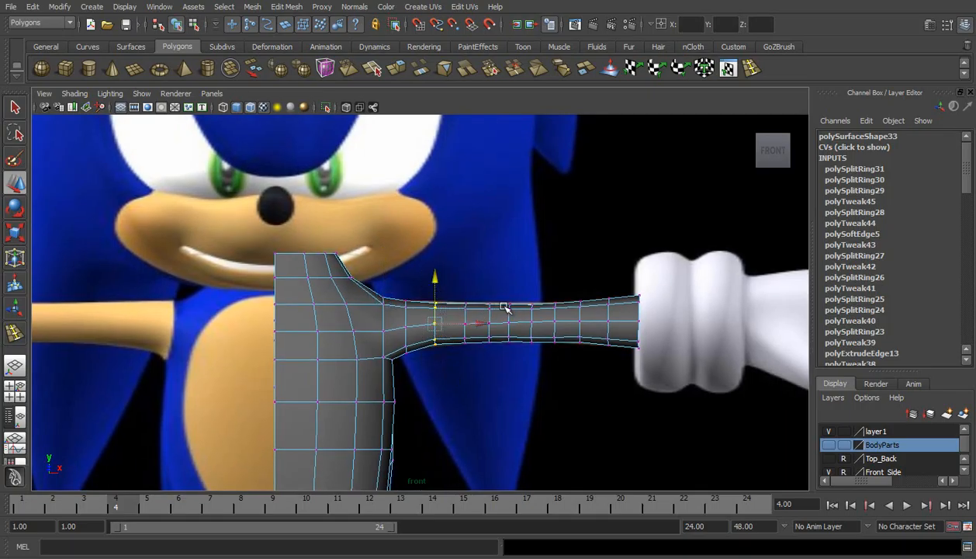
Move the vertices on the torso's outer side below the armpit outward along X to round the body's silhouette
{"action": "middle_click_drag", "start_coordinate": [455, 332], "coordinate": [440, 278], "text": "alt"}
{"action": "left_click_drag", "start_coordinate": [423, 316], "coordinate": [463, 315]}
{"action": "left_click", "coordinate": [462, 314]}
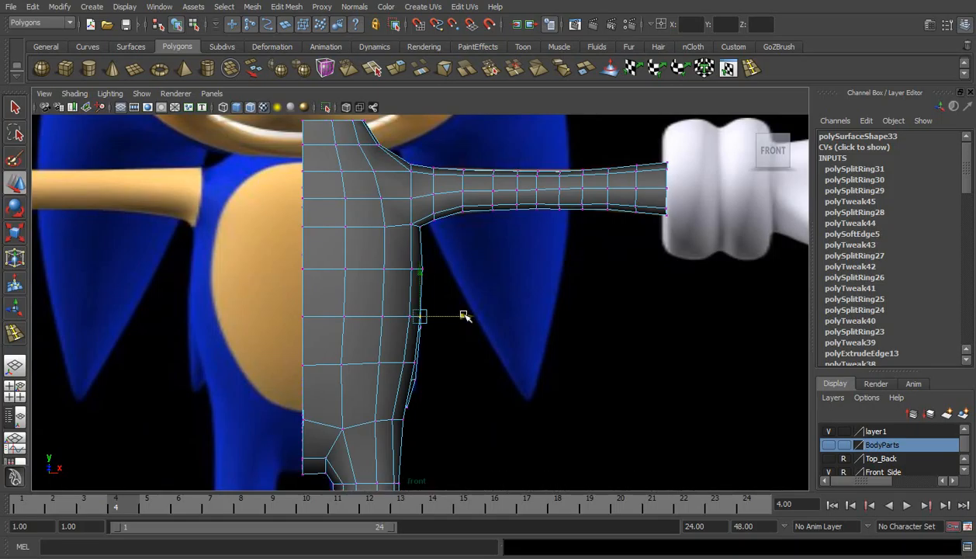
{"action": "left_click", "coordinate": [409, 316]}
{"action": "left_click", "coordinate": [461, 315]}
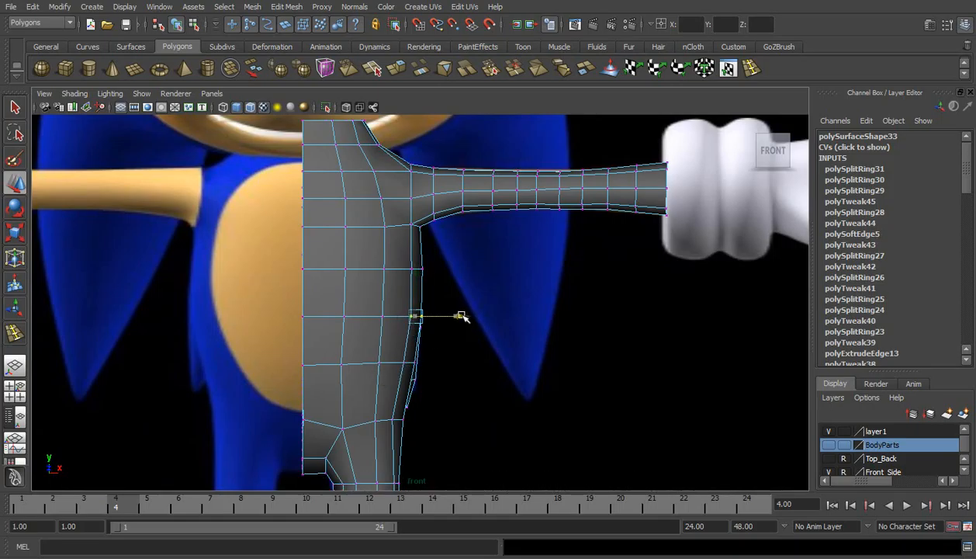
{"action": "key", "text": "q"}
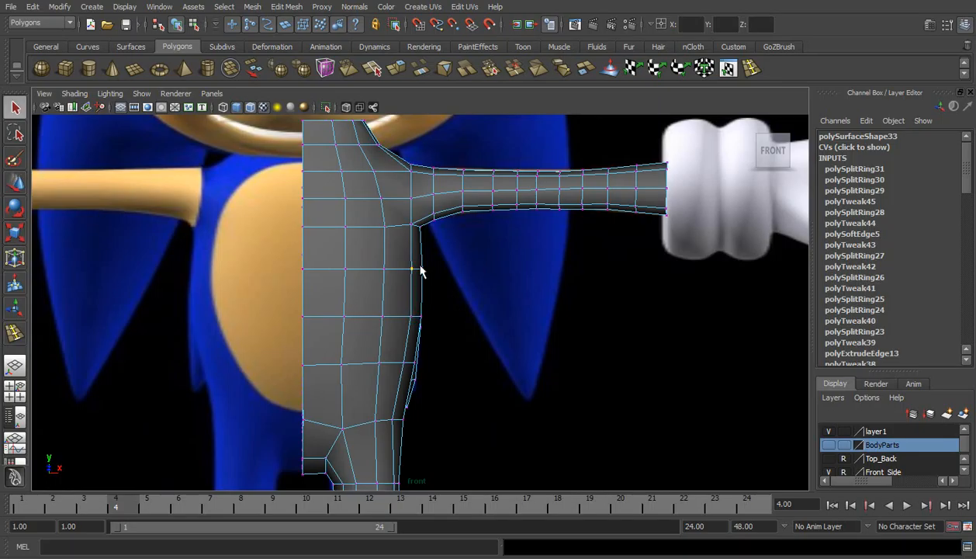
{"action": "key", "text": "w"}
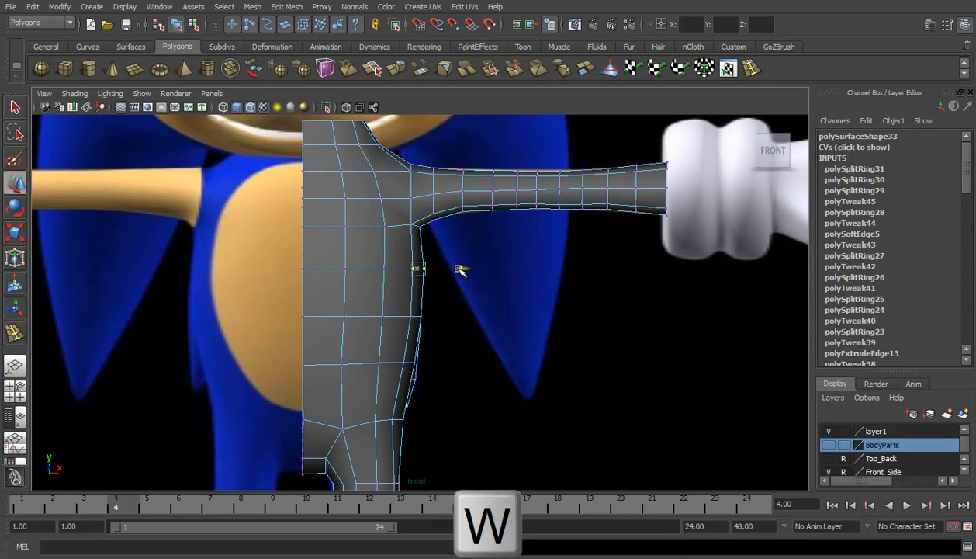
Lower the centre-line vertex below the belly and shift its neighbouring vertex slightly toward the centre
{"action": "middle_click_drag", "start_coordinate": [441, 386], "coordinate": [366, 321], "text": "alt"}
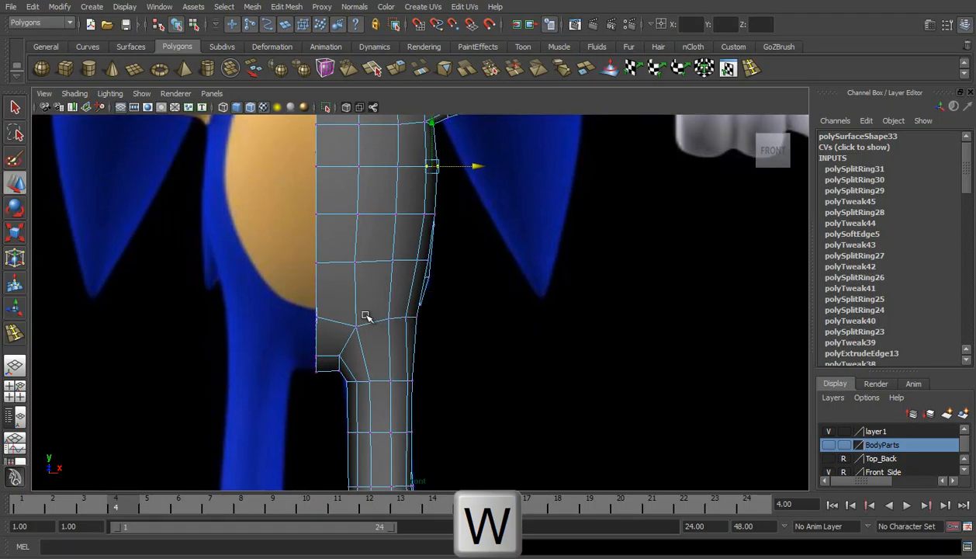
{"action": "left_click", "coordinate": [316, 318]}
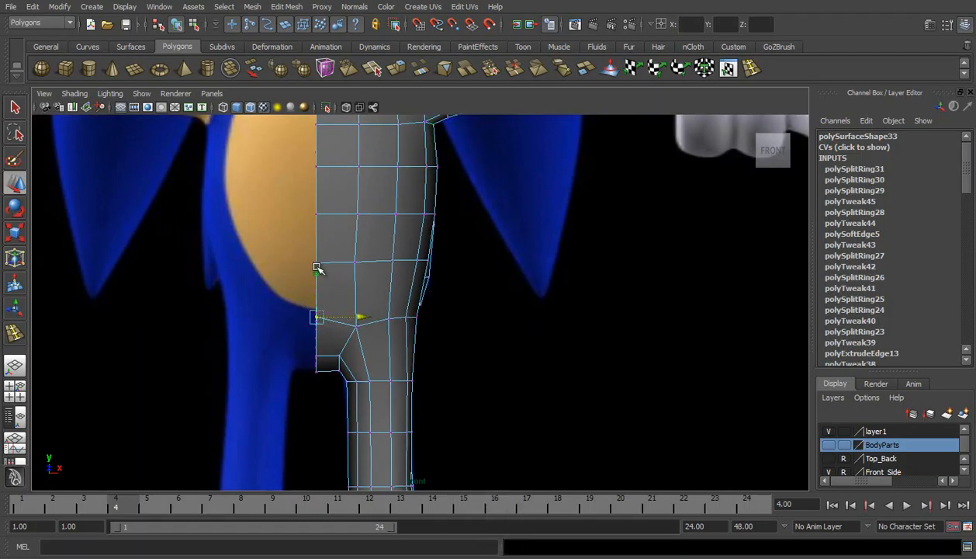
{"action": "left_click_drag", "start_coordinate": [315, 276], "coordinate": [316, 281]}
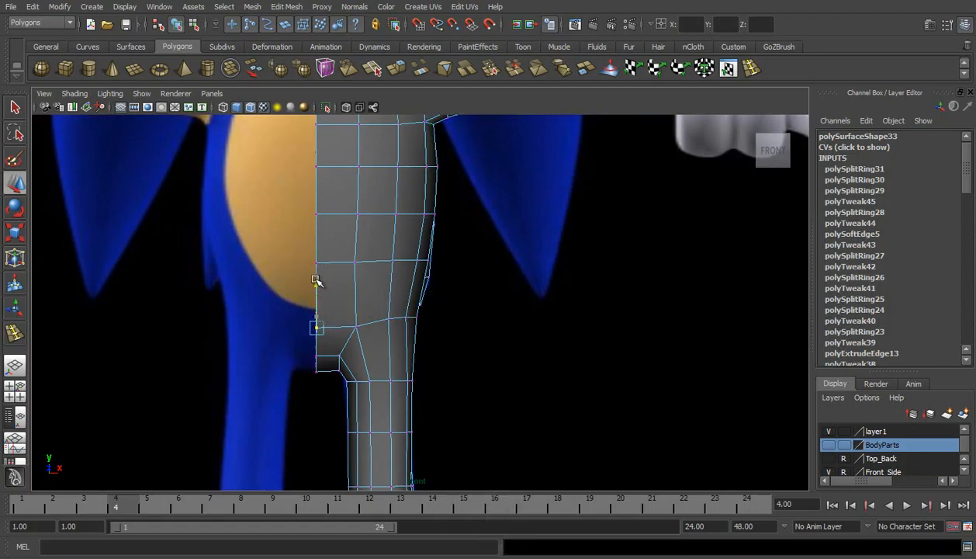
{"action": "left_click", "coordinate": [351, 326]}
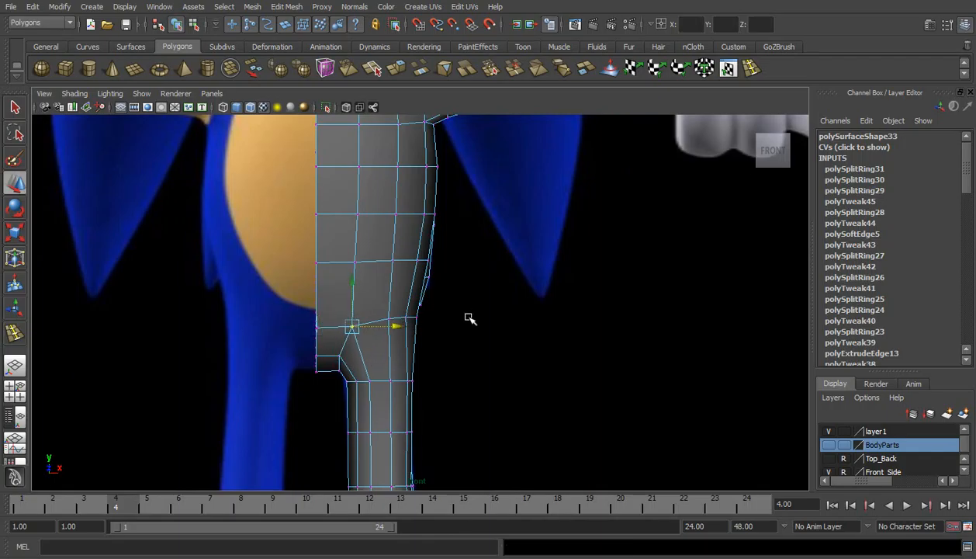
{"action": "left_click", "coordinate": [469, 317]}
Return to the perspective view and move the vertices on the underside of the arm's base back
{"action": "scroll", "coordinate": [466, 306], "scroll_direction": "down", "scroll_amount": 6}
{"action": "middle_click_drag", "start_coordinate": [444, 332], "coordinate": [443, 289], "text": "alt"}
{"action": "middle_click_drag", "start_coordinate": [423, 245], "coordinate": [409, 394], "text": "alt"}
{"action": "scroll", "coordinate": [446, 326], "scroll_direction": "up", "scroll_amount": 5}
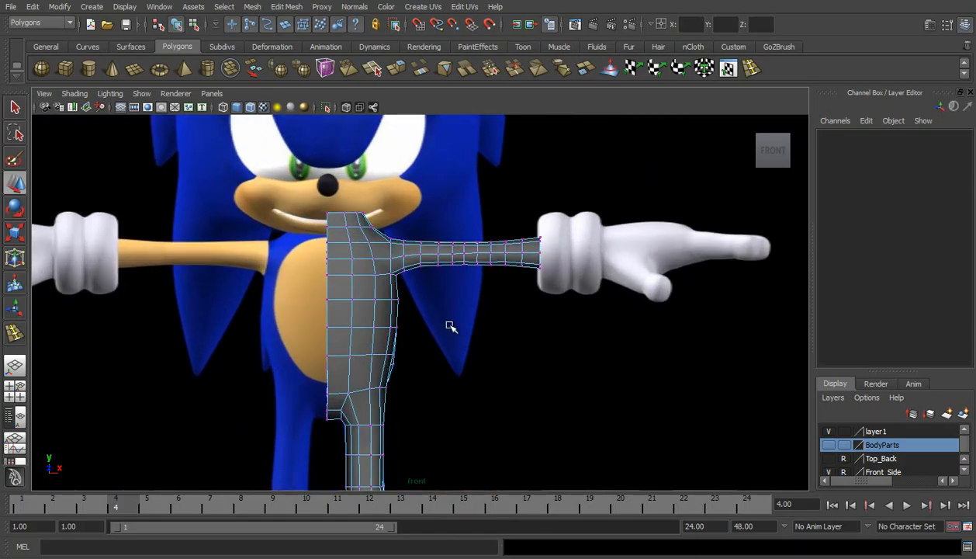
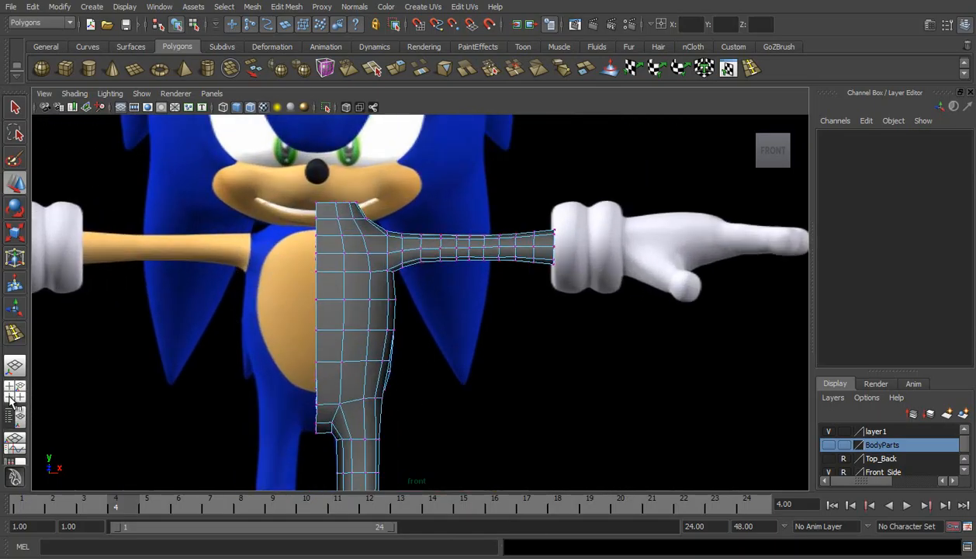
{"action": "left_click", "coordinate": [15, 365]}
{"action": "left_click_drag", "start_coordinate": [353, 339], "coordinate": [312, 268], "text": "alt"}
{"action": "left_click_drag", "start_coordinate": [422, 292], "coordinate": [295, 275], "text": "alt"}
{"action": "left_click", "coordinate": [320, 326]}
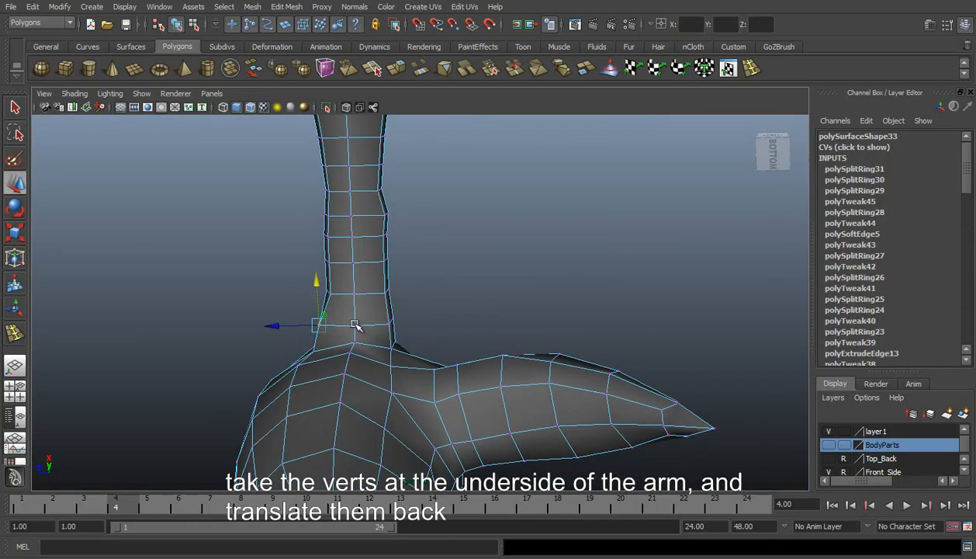
{"action": "left_click_drag", "start_coordinate": [277, 326], "coordinate": [285, 327]}
{"action": "left_click", "coordinate": [354, 343]}
{"action": "left_click_drag", "start_coordinate": [354, 297], "coordinate": [507, 326]}
{"action": "key", "text": "z"}
Switch to the top view and show the Top_Back reference layer
{"action": "key", "text": "space"}
{"action": "left_click_drag", "start_coordinate": [435, 321], "coordinate": [394, 321]}
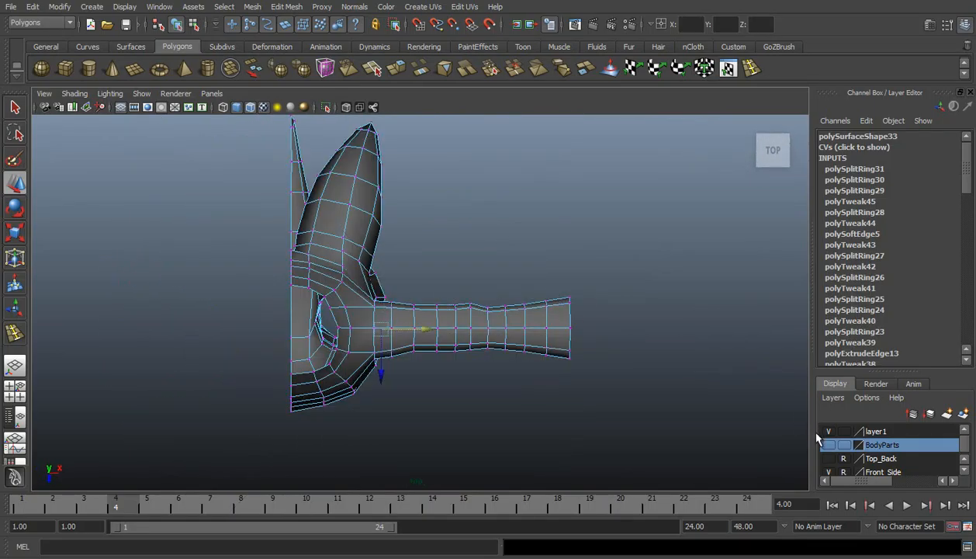
{"action": "left_click", "coordinate": [828, 459]}
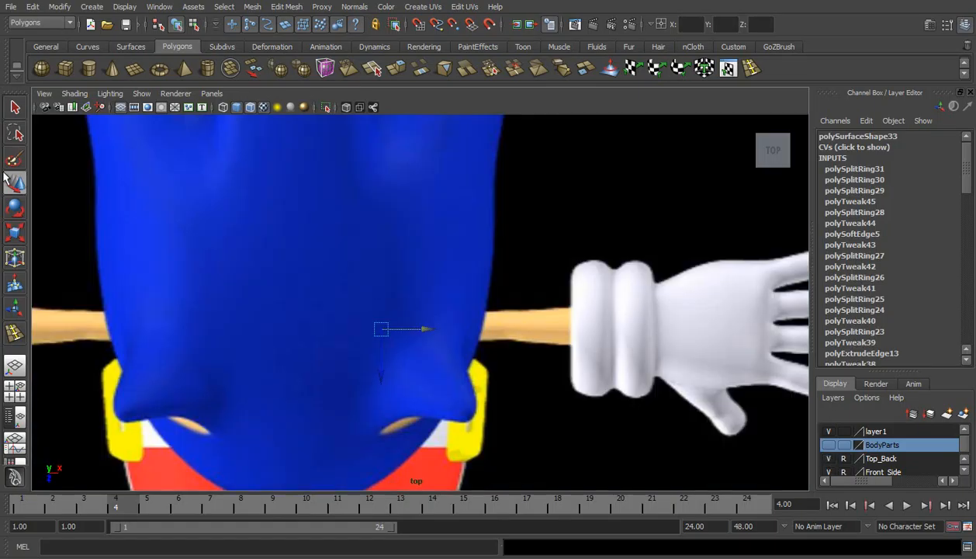
Turn on X-Ray shading in the top view and show the body's vertices with smooth preview enabled
{"action": "left_click", "coordinate": [109, 238]}
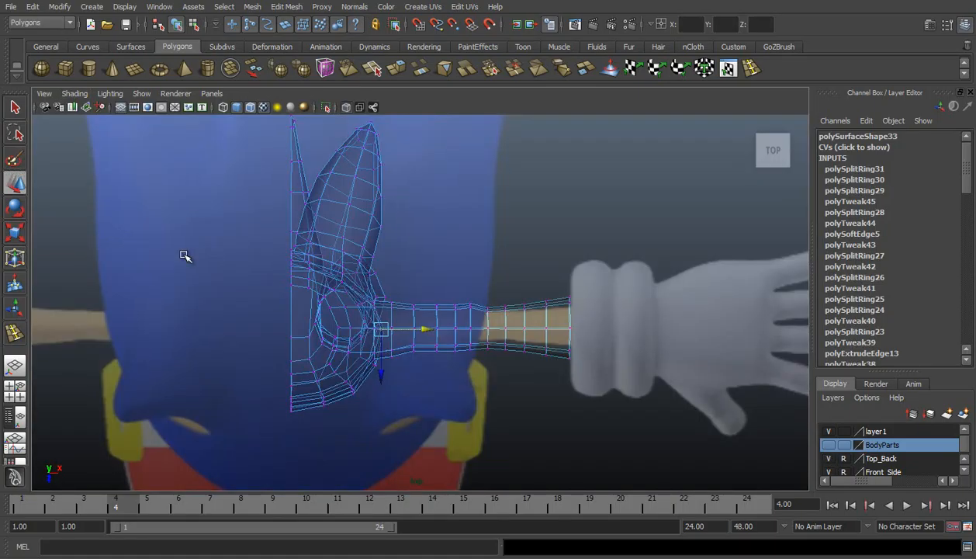
{"action": "scroll", "coordinate": [464, 393], "scroll_direction": "up", "scroll_amount": 3}
{"action": "scroll", "coordinate": [466, 377], "scroll_direction": "up", "scroll_amount": 2}
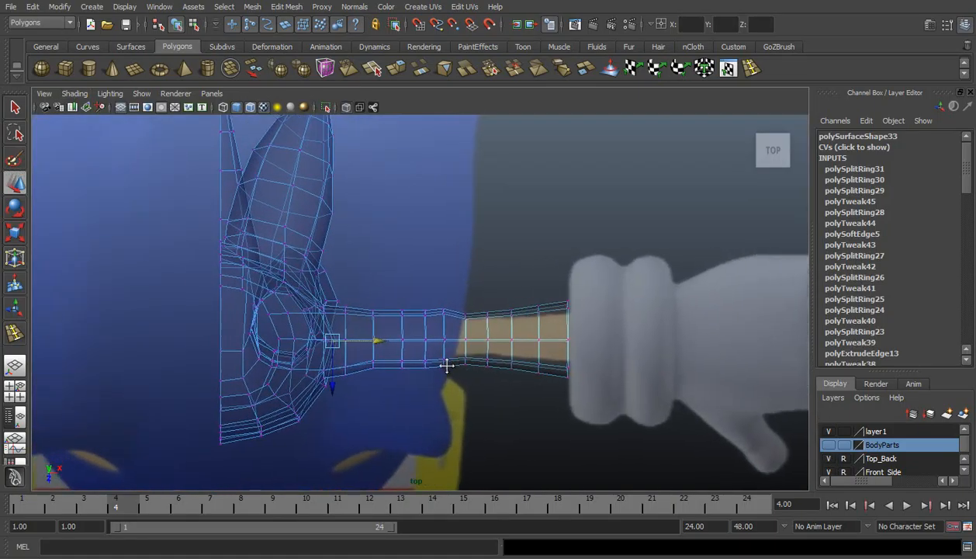
{"action": "right_click", "coordinate": [512, 347]}
{"action": "middle_click_drag", "start_coordinate": [500, 282], "coordinate": [431, 273], "text": "alt"}
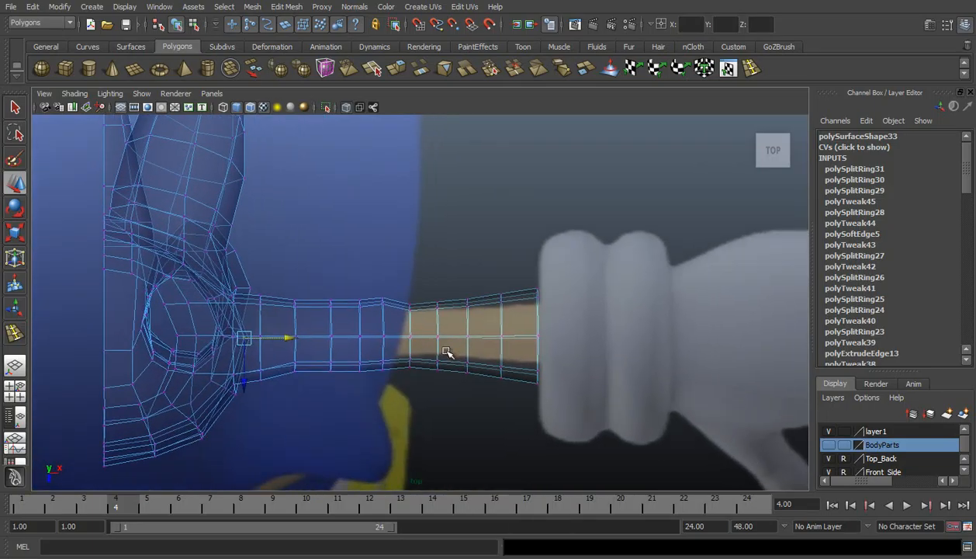
{"action": "right_click_drag", "start_coordinate": [462, 330], "coordinate": [437, 278]}
{"action": "key", "text": "3"}
Scale down the three arm edge loops nearest the wrist to match the reference arm's thickness
{"action": "left_click_drag", "start_coordinate": [526, 267], "coordinate": [562, 408]}
{"action": "key", "text": "r"}
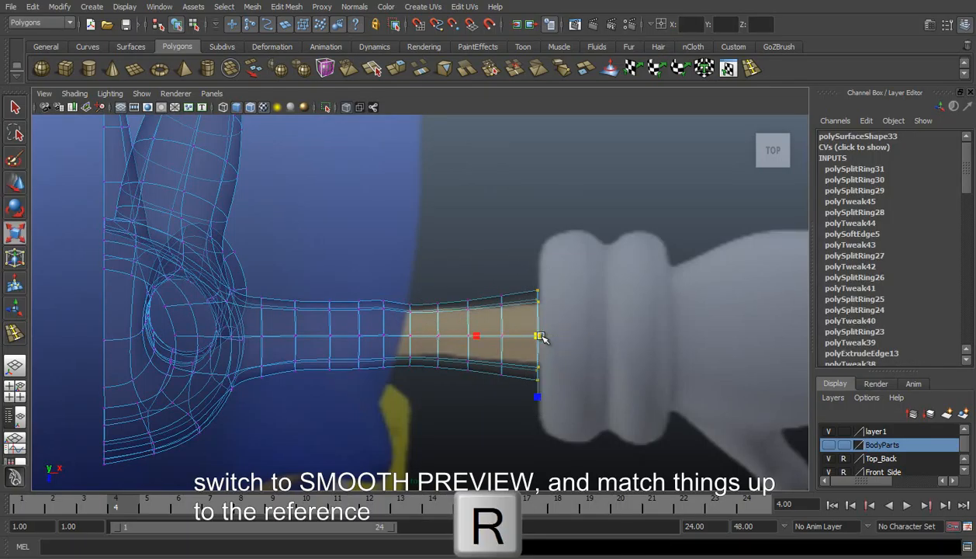
{"action": "left_click_drag", "start_coordinate": [539, 338], "coordinate": [514, 331]}
{"action": "left_click_drag", "start_coordinate": [475, 276], "coordinate": [520, 414]}
{"action": "left_click_drag", "start_coordinate": [502, 336], "coordinate": [485, 337]}
{"action": "left_click_drag", "start_coordinate": [451, 274], "coordinate": [481, 407]}
{"action": "left_click_drag", "start_coordinate": [468, 335], "coordinate": [464, 335]}
Scale the next edge loops along the middle of the arm to follow the thin reference outline
{"action": "left_click_drag", "start_coordinate": [426, 293], "coordinate": [461, 377]}
{"action": "left_click_drag", "start_coordinate": [435, 333], "coordinate": [430, 335]}
{"action": "left_click_drag", "start_coordinate": [456, 294], "coordinate": [464, 338]}
{"action": "left_click_drag", "start_coordinate": [403, 279], "coordinate": [424, 386]}
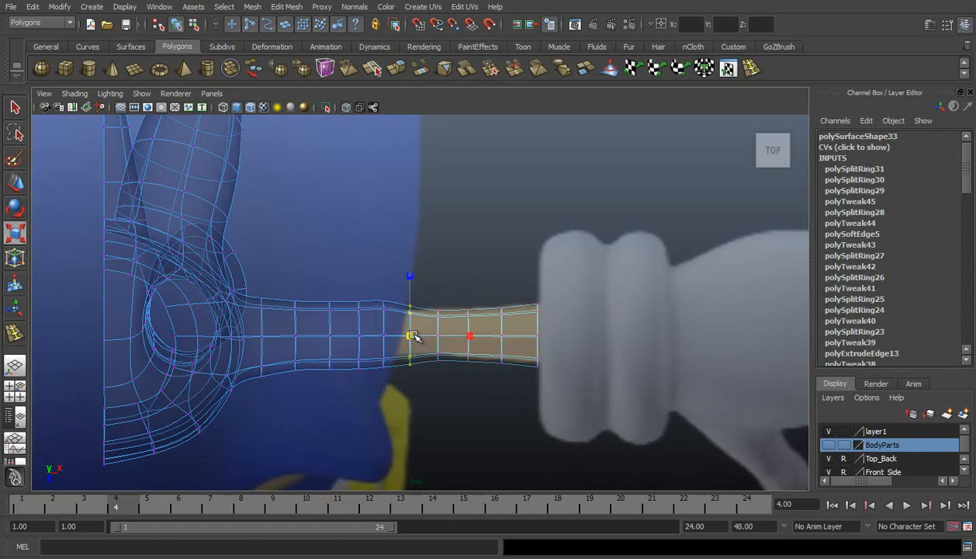
{"action": "left_click_drag", "start_coordinate": [367, 273], "coordinate": [373, 331]}
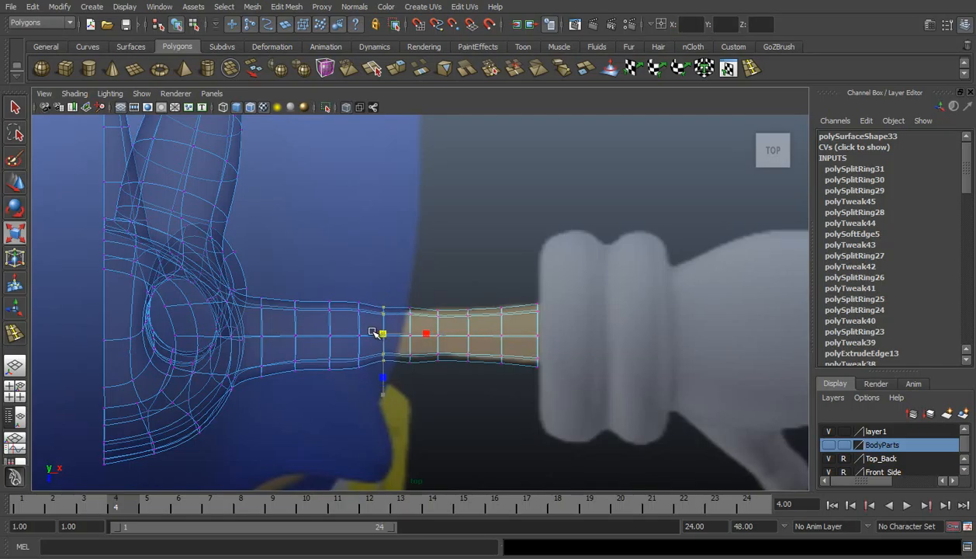
{"action": "left_click_drag", "start_coordinate": [402, 289], "coordinate": [404, 388]}
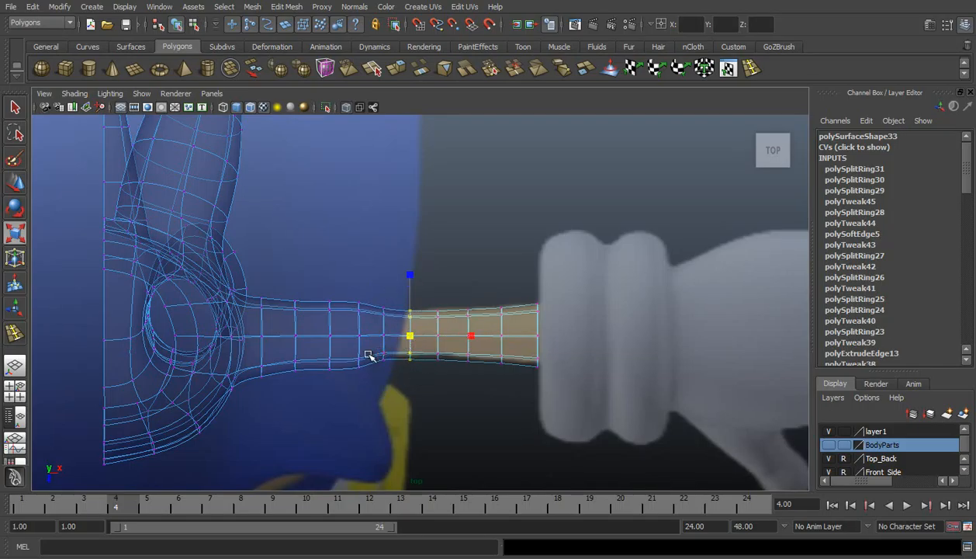
{"action": "left_click_drag", "start_coordinate": [344, 285], "coordinate": [368, 383]}
{"action": "left_click_drag", "start_coordinate": [362, 334], "coordinate": [359, 335]}
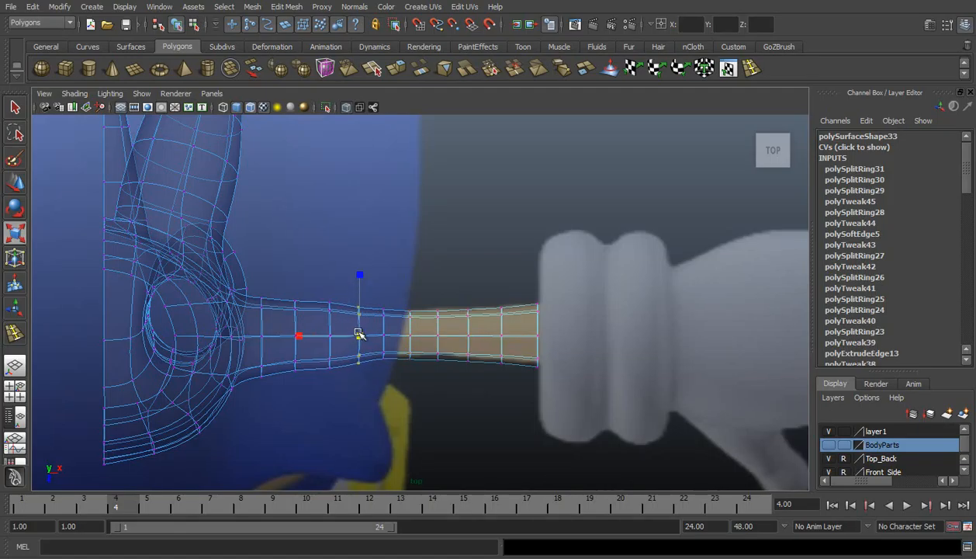
Turn off smooth preview and scale down the adjacent upper-arm edge loop to continue the arm's taper
{"action": "right_click_drag", "start_coordinate": [378, 344], "coordinate": [429, 327]}
{"action": "key", "text": "0"}
{"action": "right_click_drag", "start_coordinate": [333, 318], "coordinate": [310, 314]}
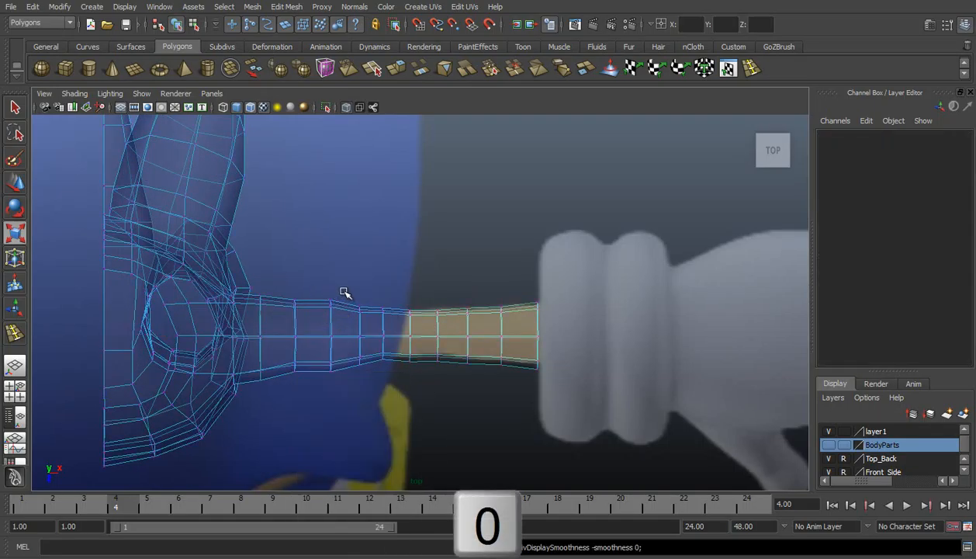
{"action": "left_click", "coordinate": [332, 350]}
{"action": "key", "text": "r"}
{"action": "mouse_move", "coordinate": [332, 337]}
{"action": "left_mouse_down"}
{"action": "mouse_move", "coordinate": [320, 333]}
{"action": "mouse_move", "coordinate": [370, 387]}
{"action": "left_mouse_up"}
Adjust the vertices on both sides of the mid-arm loops along Z to refine the arm's outline
{"action": "left_click_drag", "start_coordinate": [371, 304], "coordinate": [391, 320]}
{"action": "key", "text": "w"}
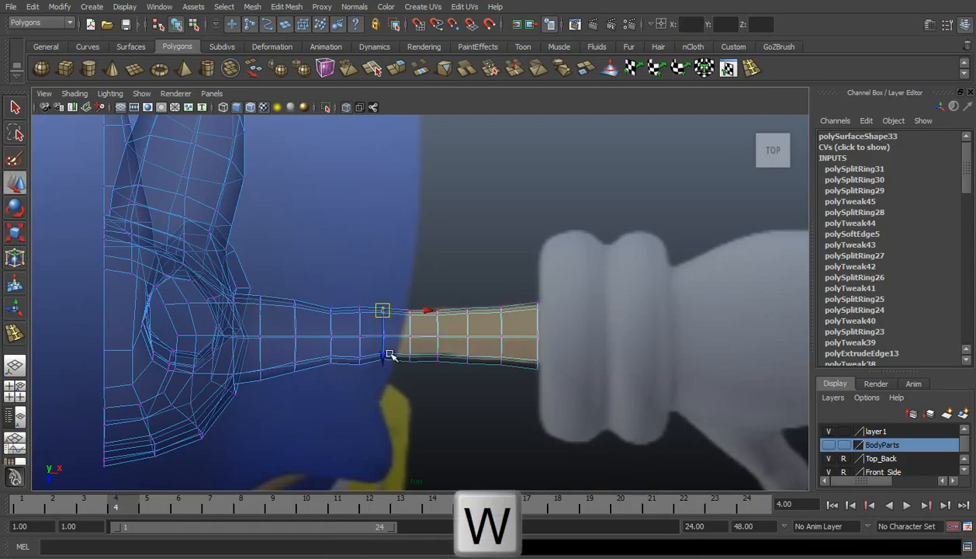
{"action": "left_click_drag", "start_coordinate": [389, 361], "coordinate": [411, 402]}
{"action": "left_click", "coordinate": [405, 357]}
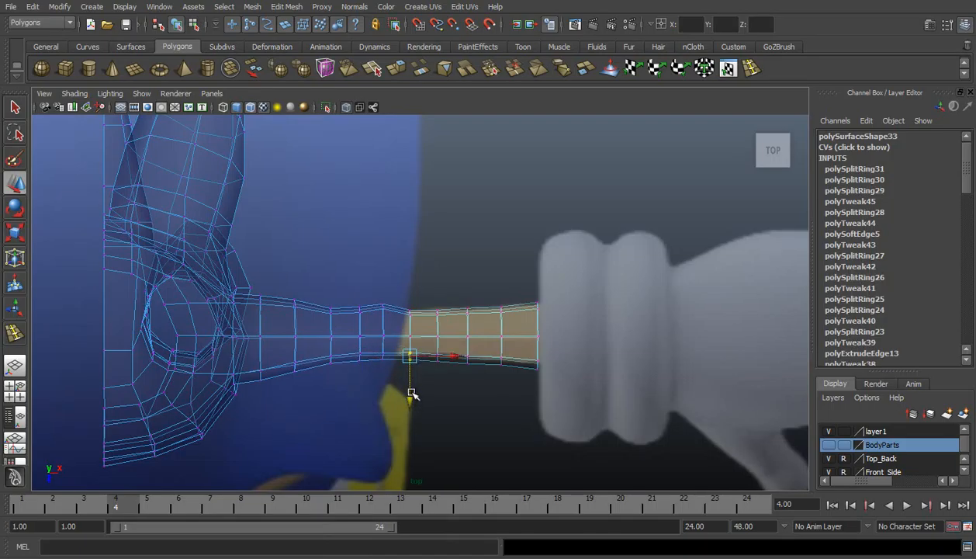
Scale down the two arm edge loops nearest the shoulder to even out the upper arm's thickness
{"action": "left_click_drag", "start_coordinate": [287, 305], "coordinate": [323, 399]}
{"action": "key", "text": "e"}
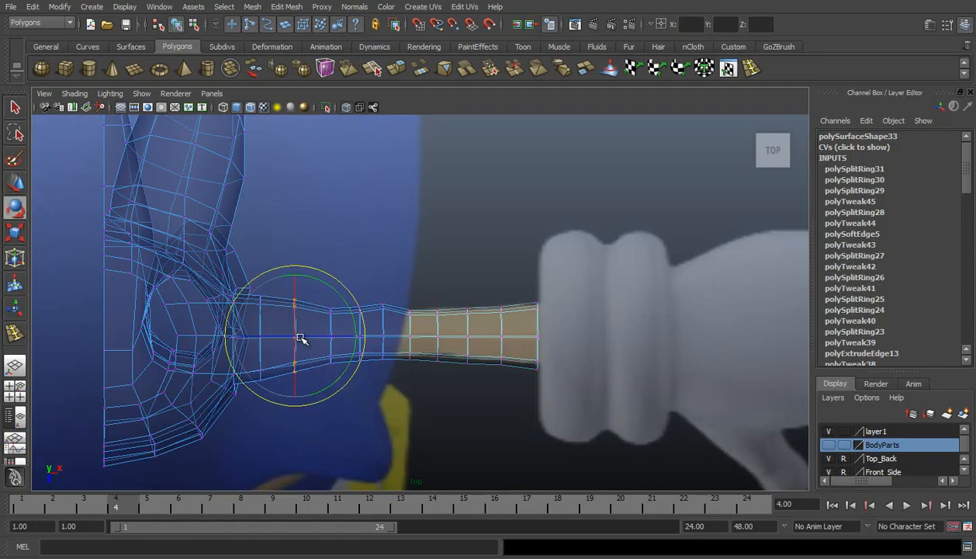
{"action": "key", "text": "r"}
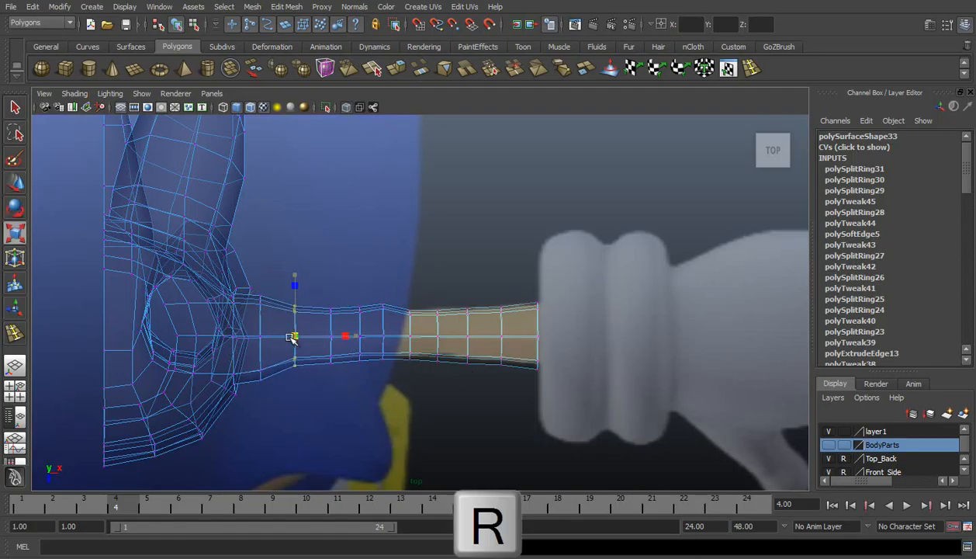
{"action": "left_click_drag", "start_coordinate": [257, 290], "coordinate": [279, 407]}
{"action": "left_click_drag", "start_coordinate": [261, 336], "coordinate": [247, 333]}
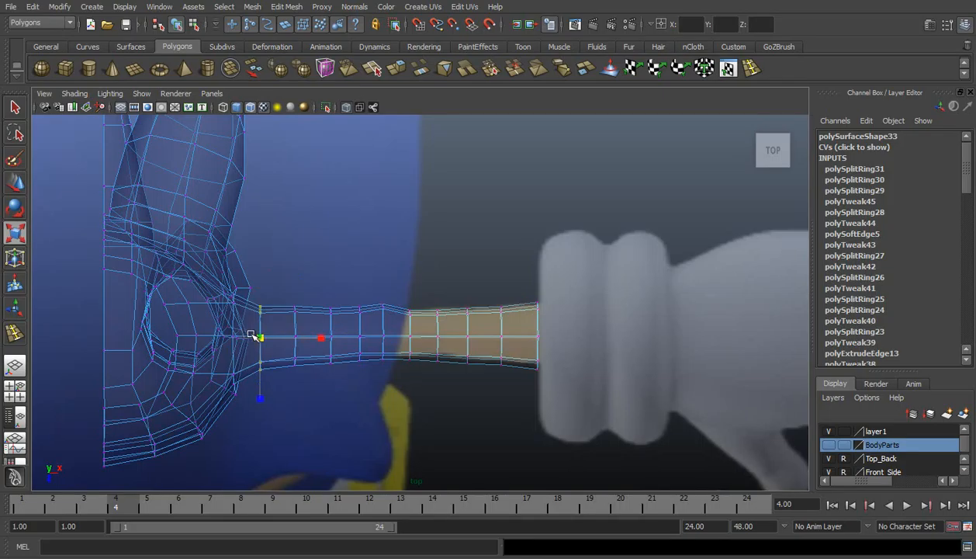
Switch to the front view and scale the edge loops nearest the shoulder vertically to match the reference arm
{"action": "left_click", "coordinate": [8, 369]}
{"action": "left_click_drag", "start_coordinate": [285, 364], "coordinate": [283, 266], "text": "alt"}
{"action": "key", "text": "space"}
{"action": "left_click_drag", "start_coordinate": [189, 287], "coordinate": [192, 320]}
{"action": "middle_click_drag", "start_coordinate": [435, 265], "coordinate": [376, 293], "text": "alt"}
{"action": "scroll", "coordinate": [391, 289], "scroll_direction": "up", "scroll_amount": 2}
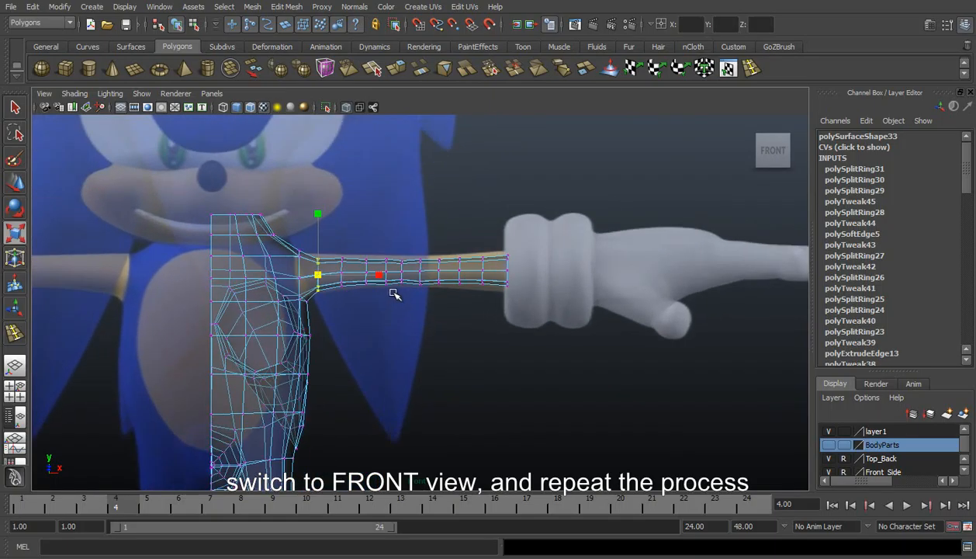
{"action": "left_click_drag", "start_coordinate": [292, 206], "coordinate": [294, 190]}
{"action": "left_click_drag", "start_coordinate": [314, 221], "coordinate": [329, 286]}
{"action": "left_click_drag", "start_coordinate": [324, 204], "coordinate": [363, 292]}
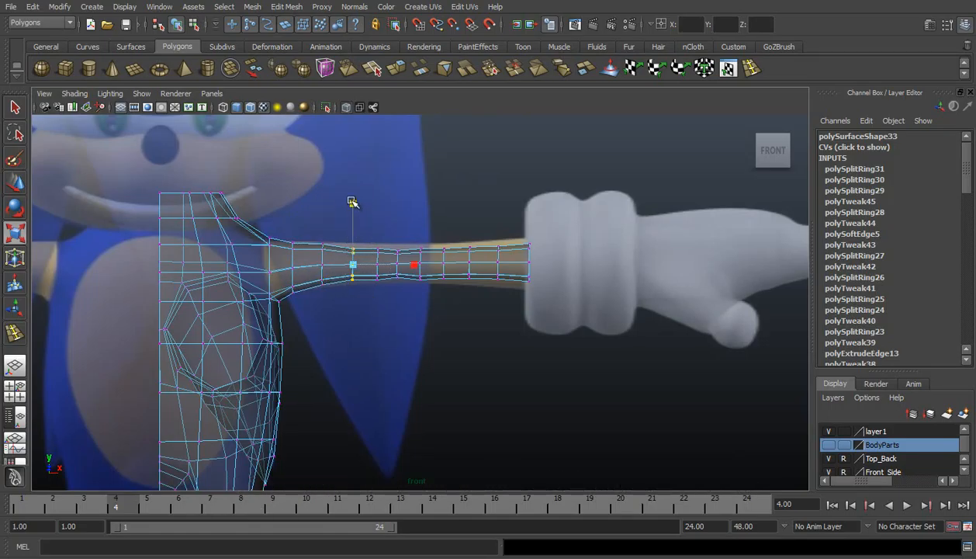
Scale the edge loops in the middle of the arm vertically to the reference arm's height
{"action": "left_click_drag", "start_coordinate": [368, 206], "coordinate": [389, 292]}
{"action": "left_click_drag", "start_coordinate": [378, 326], "coordinate": [377, 342]}
{"action": "left_click_drag", "start_coordinate": [393, 224], "coordinate": [399, 312]}
{"action": "left_click_drag", "start_coordinate": [398, 201], "coordinate": [432, 290]}
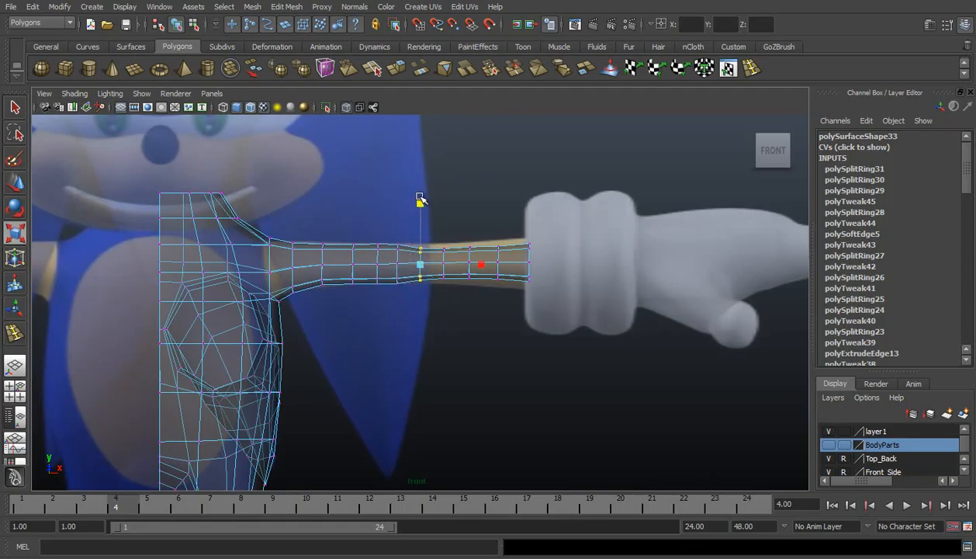
Scale the remaining edge loops up to the wrist vertically so the forearm flares like the reference
{"action": "left_click_drag", "start_coordinate": [419, 200], "coordinate": [477, 304]}
{"action": "left_click_drag", "start_coordinate": [470, 201], "coordinate": [475, 179]}
{"action": "left_click_drag", "start_coordinate": [491, 229], "coordinate": [508, 309]}
{"action": "left_click_drag", "start_coordinate": [500, 203], "coordinate": [532, 339]}
{"action": "left_click_drag", "start_coordinate": [497, 286], "coordinate": [531, 334]}
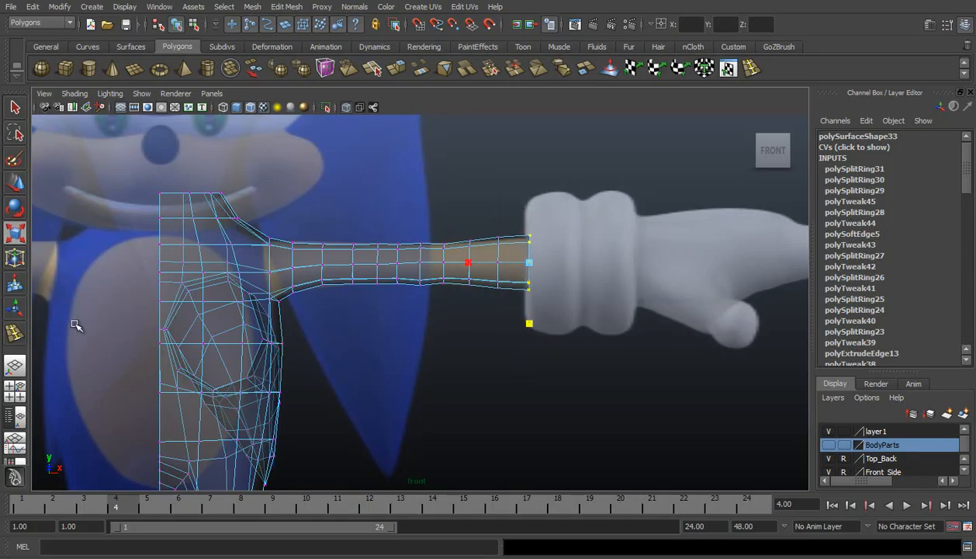
Return to the perspective view, turn off X-Ray shading, and hide the Top_Back and Front_Side reference layers
{"action": "left_click", "coordinate": [23, 363]}
{"action": "left_click", "coordinate": [74, 93]}
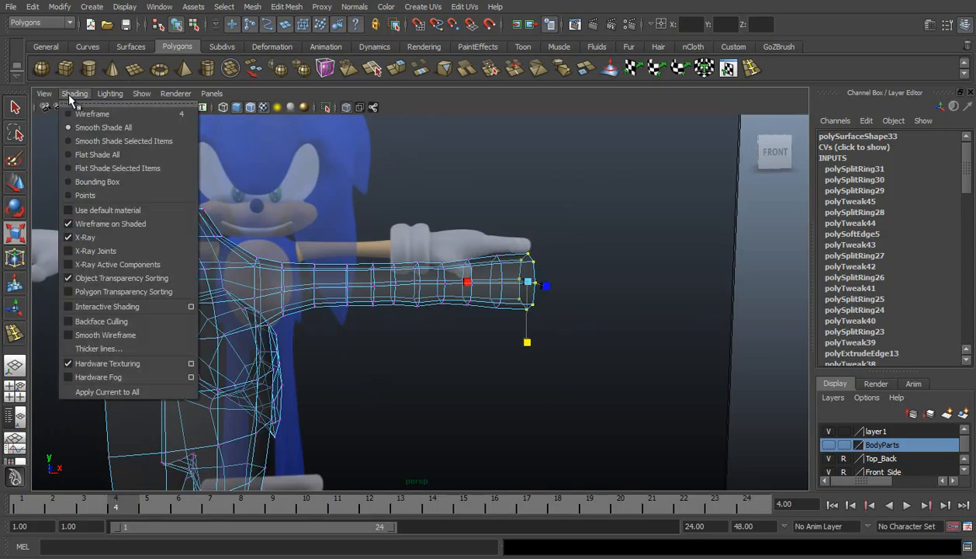
{"action": "left_click", "coordinate": [89, 229]}
{"action": "left_click_drag", "start_coordinate": [375, 300], "coordinate": [379, 327], "text": "alt"}
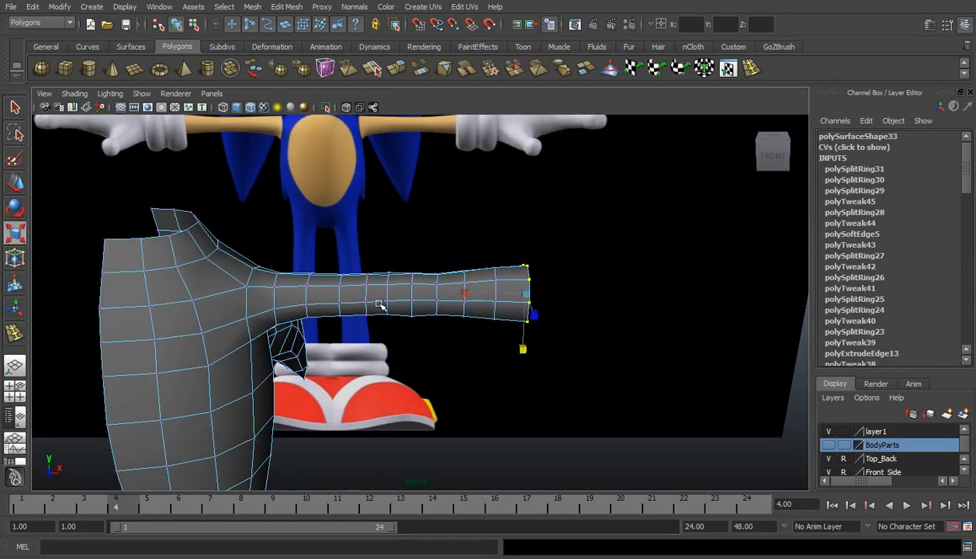
{"action": "right_click_drag", "start_coordinate": [379, 304], "coordinate": [420, 280]}
{"action": "scroll", "coordinate": [574, 352], "scroll_direction": "down", "scroll_amount": 5}
{"action": "left_click", "coordinate": [828, 459]}
{"action": "left_click", "coordinate": [828, 471]}
{"action": "left_click_drag", "start_coordinate": [541, 356], "coordinate": [379, 332], "text": "alt"}
{"action": "middle_click_drag", "start_coordinate": [378, 332], "coordinate": [447, 280], "text": "alt"}
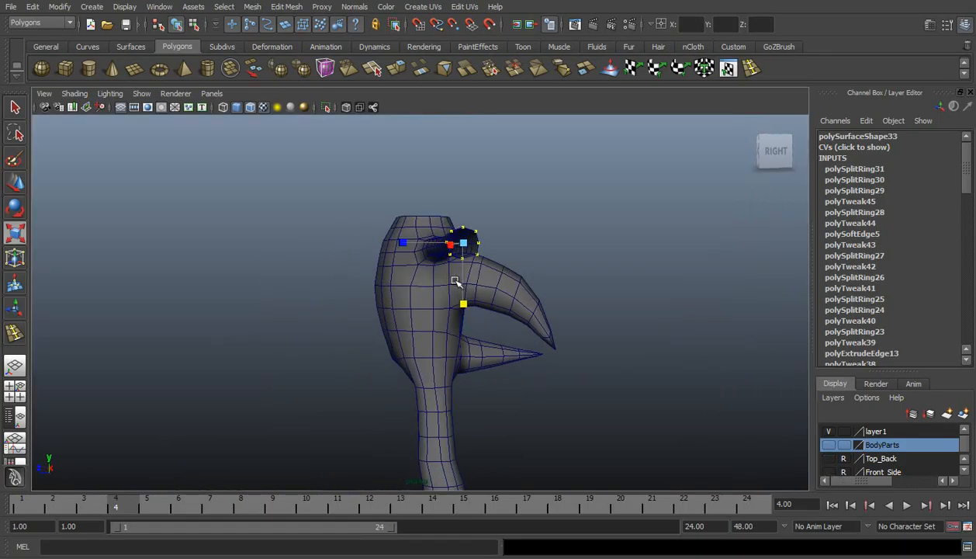
Move the vertices around and below the armpit along Z to space the torso's side edges evenly
{"action": "left_click", "coordinate": [582, 220]}
{"action": "left_click_drag", "start_coordinate": [450, 273], "coordinate": [424, 269], "text": "alt"}
{"action": "scroll", "coordinate": [447, 272], "scroll_direction": "up", "scroll_amount": 3}
{"action": "right_click_drag", "start_coordinate": [431, 261], "coordinate": [391, 255]}
{"action": "left_click", "coordinate": [442, 255]}
{"action": "key", "text": "w"}
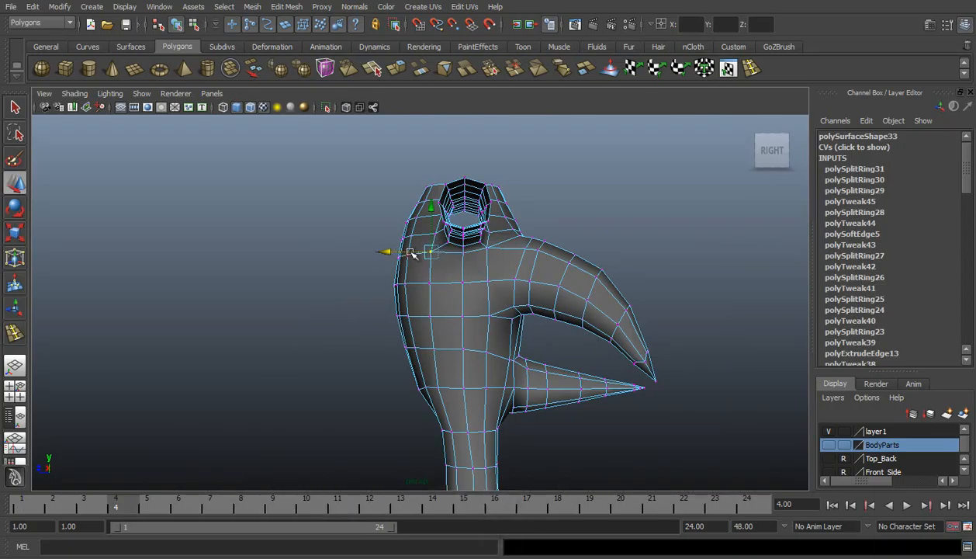
{"action": "left_click", "coordinate": [481, 252]}
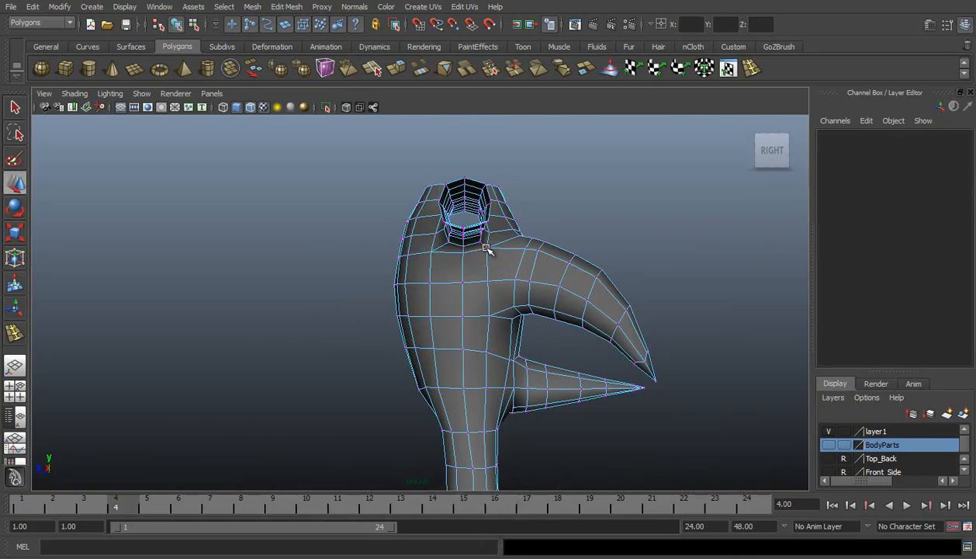
{"action": "left_click", "coordinate": [456, 248]}
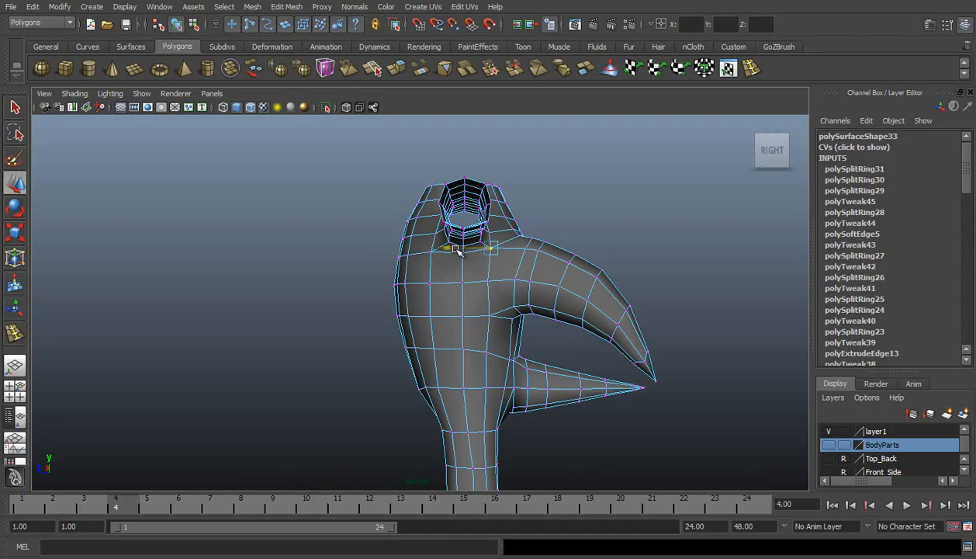
{"action": "left_click", "coordinate": [487, 281]}
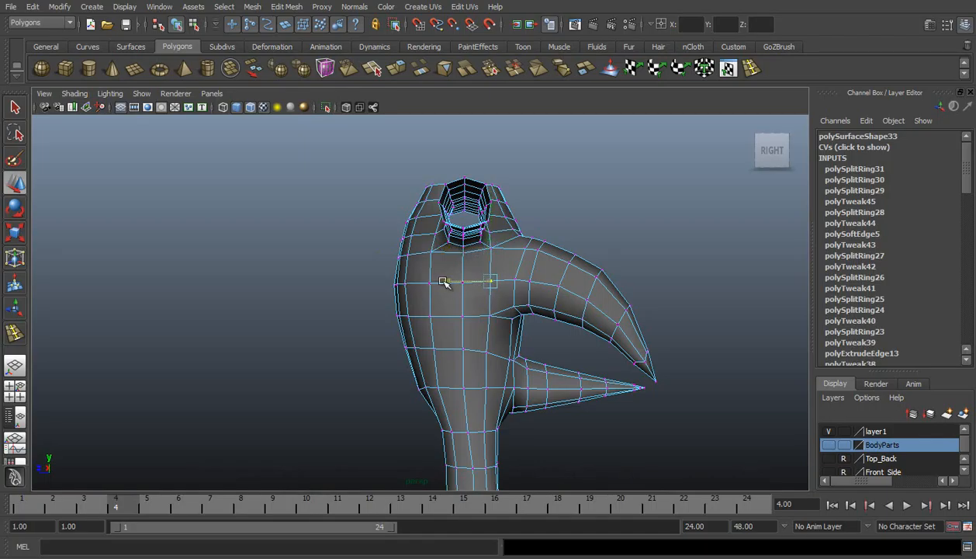
{"action": "left_click", "coordinate": [436, 233]}
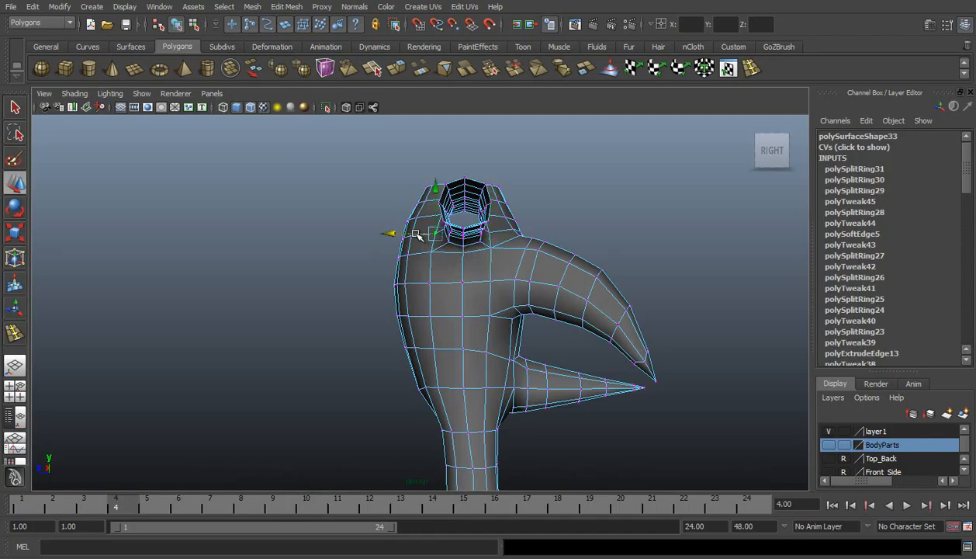
Adjust the vertices at the front of the armpit to smooth the arm's transition into the torso
{"action": "left_click_drag", "start_coordinate": [415, 234], "coordinate": [527, 238], "text": "alt"}
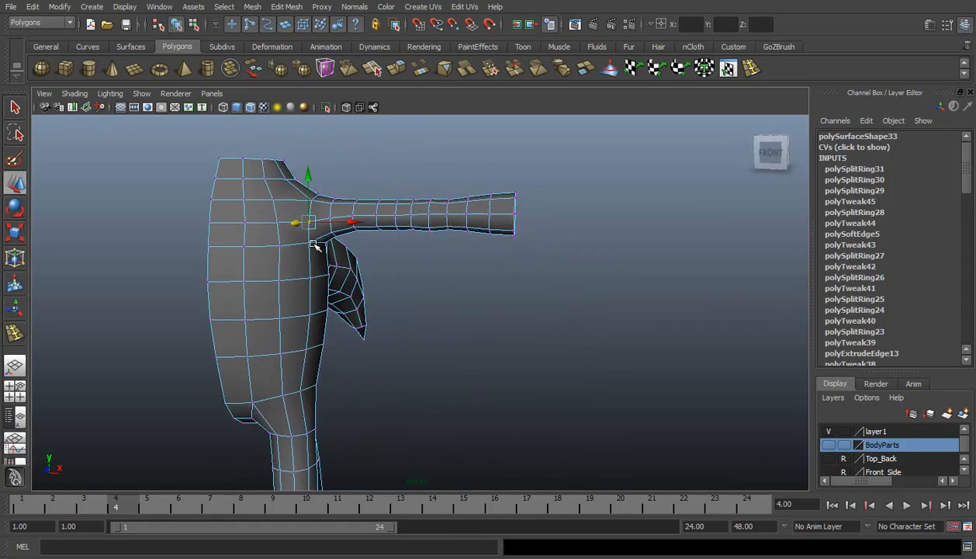
{"action": "left_click", "coordinate": [313, 245]}
{"action": "left_click", "coordinate": [311, 244]}
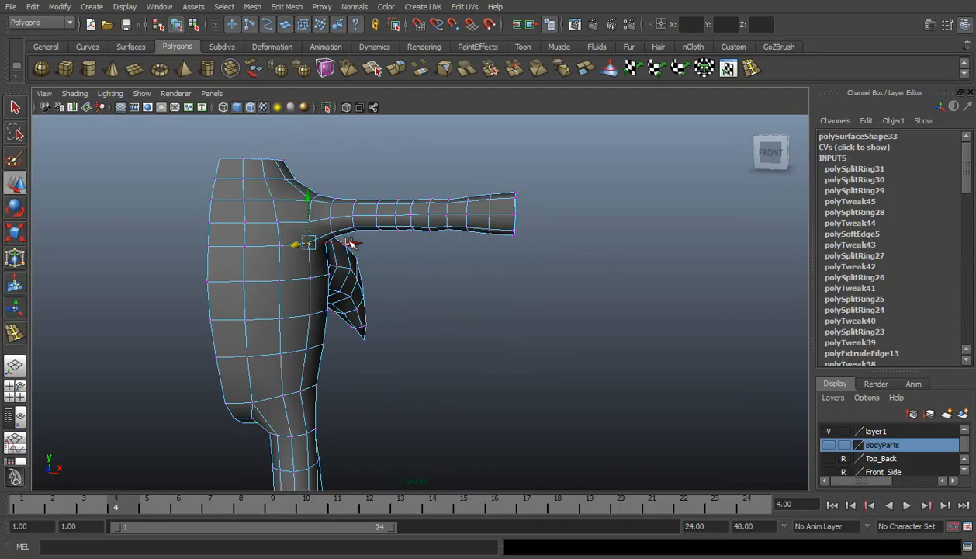
{"action": "right_click_drag", "start_coordinate": [353, 223], "coordinate": [394, 209]}
Duplicate the half-body mesh and mirror the copy by setting its Scale X to -1
{"action": "scroll", "coordinate": [429, 267], "scroll_direction": "down", "scroll_amount": 6}
{"action": "mouse_move", "coordinate": [430, 289]}
{"action": "left_mouse_down", "text": "alt"}
{"action": "mouse_move", "coordinate": [454, 292]}
{"action": "mouse_move", "coordinate": [437, 290]}
{"action": "left_mouse_up", "text": "alt"}
{"action": "left_click", "coordinate": [434, 290]}
{"action": "left_click", "coordinate": [339, 279]}
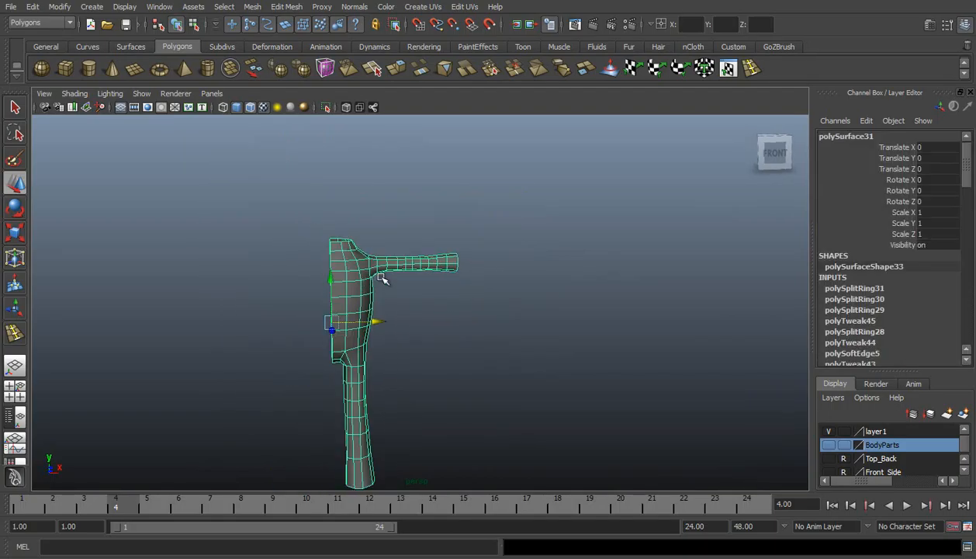
{"action": "key", "text": "ctrl+d"}
{"action": "left_click", "coordinate": [931, 212]}
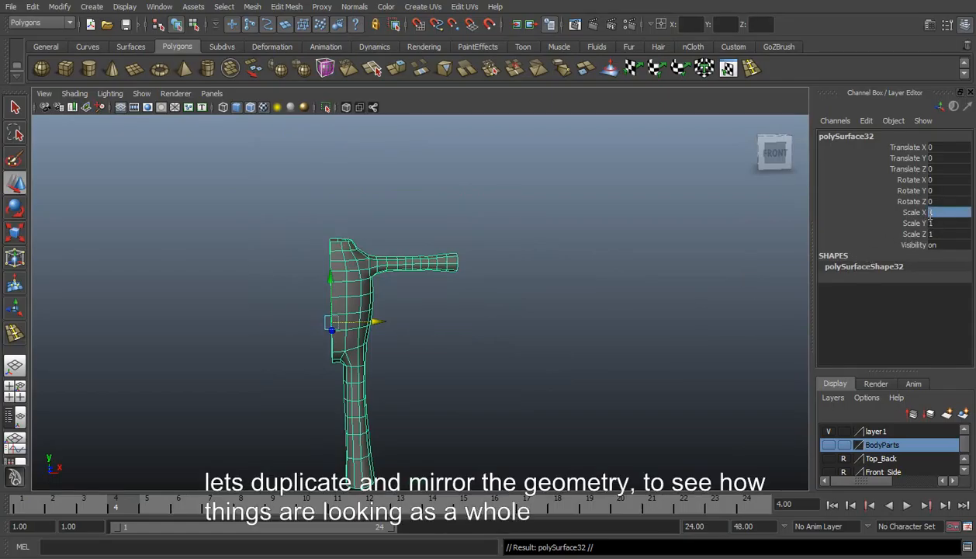
{"action": "double_click", "coordinate": [931, 214]}
{"action": "left_click_drag", "start_coordinate": [936, 212], "coordinate": [916, 208]}
{"action": "key", "text": "Return"}
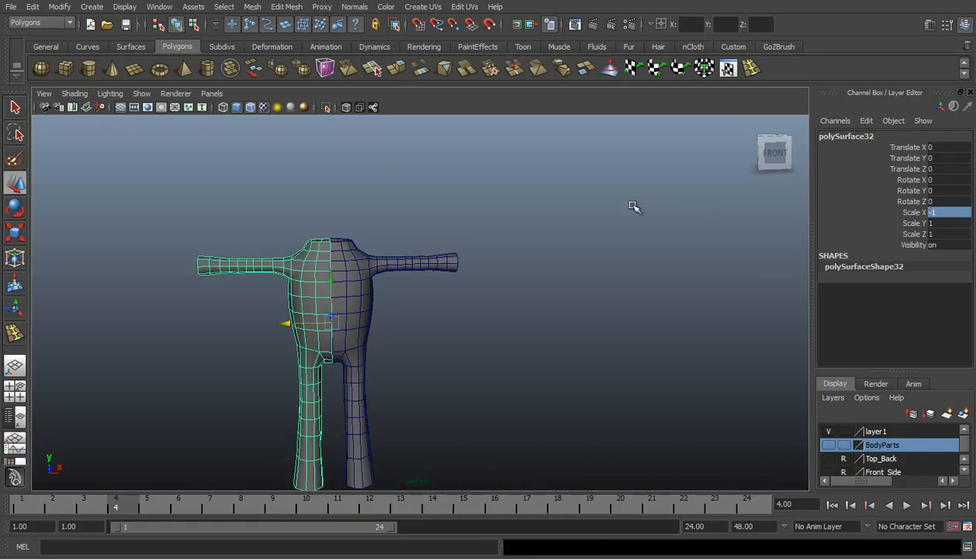
Examine the mirrored body from the front, checking the overall shape, centre seam, crotch and upper legs
{"action": "left_click", "coordinate": [566, 218]}
{"action": "middle_click_drag", "start_coordinate": [364, 320], "coordinate": [387, 318], "text": "alt"}
{"action": "left_click_drag", "start_coordinate": [385, 318], "coordinate": [446, 314], "text": "alt"}
{"action": "middle_click_drag", "start_coordinate": [385, 289], "coordinate": [448, 231], "text": "alt"}
{"action": "scroll", "coordinate": [448, 231], "scroll_direction": "down", "scroll_amount": 2}
{"action": "middle_click_drag", "start_coordinate": [456, 304], "coordinate": [487, 281], "text": "alt"}
{"action": "scroll", "coordinate": [455, 306], "scroll_direction": "up", "scroll_amount": 4}
{"action": "left_click_drag", "start_coordinate": [452, 306], "coordinate": [456, 305], "text": "alt"}
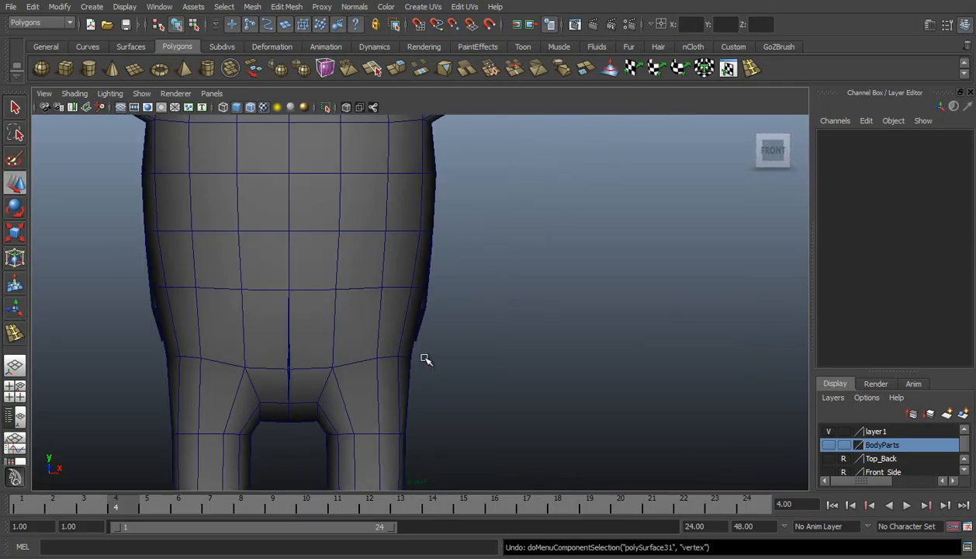
{"action": "scroll", "coordinate": [425, 359], "scroll_direction": "down", "scroll_amount": 4}
{"action": "middle_click_drag", "start_coordinate": [402, 373], "coordinate": [411, 311], "text": "alt"}
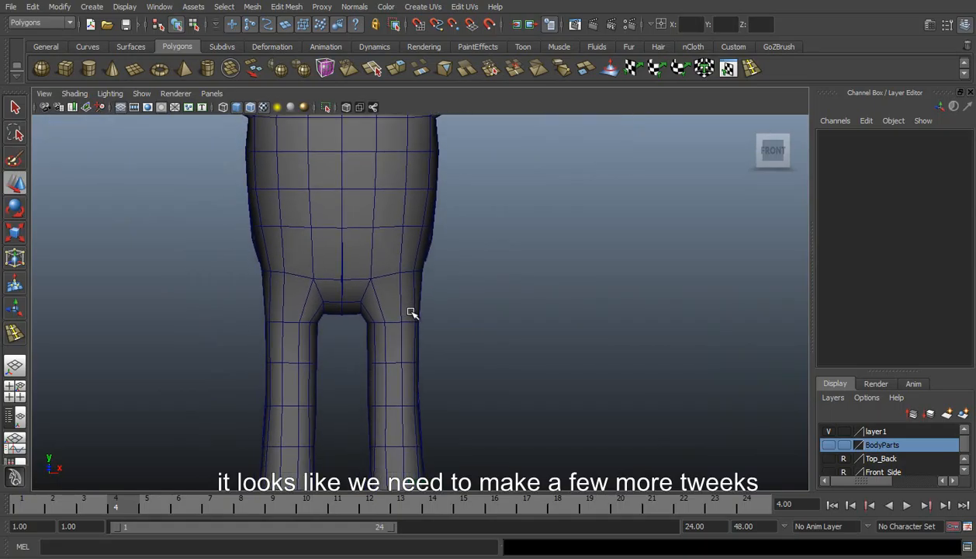
Try to move the front vertex where the belly meets the top of the inner leg
{"action": "right_click_drag", "start_coordinate": [389, 283], "coordinate": [335, 284]}
{"action": "left_click", "coordinate": [368, 279]}
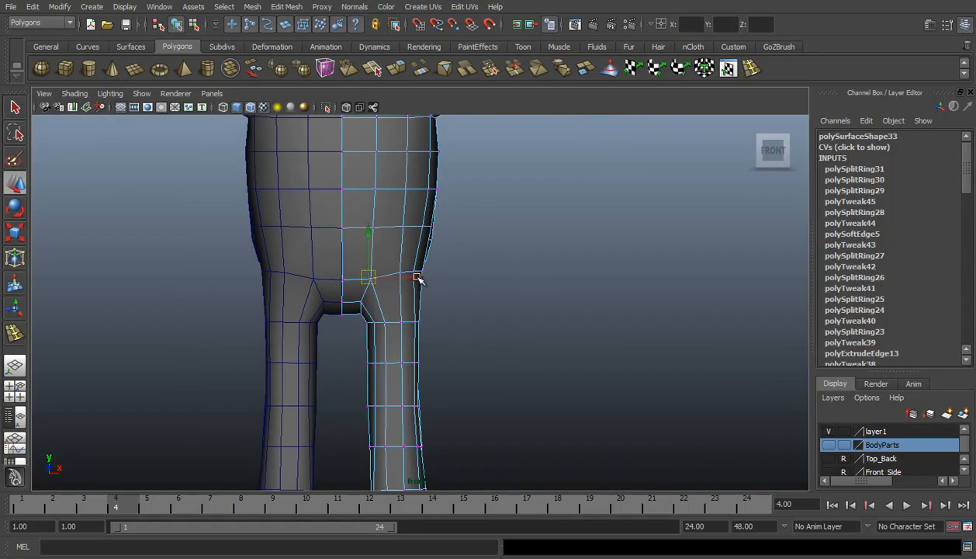
{"action": "key", "text": "ctrl+z"}
{"action": "key", "text": "ctrl+z"}
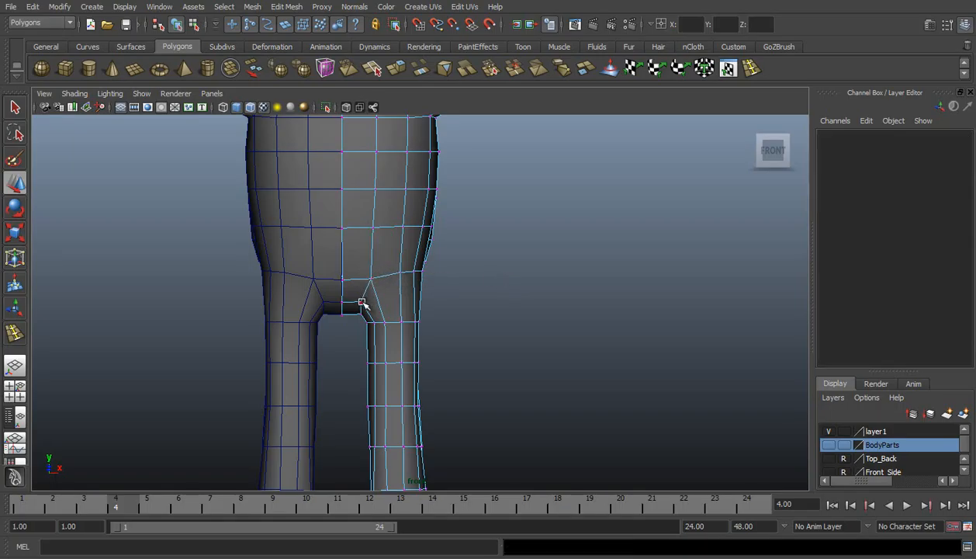
Move the inner-leg, crotch-corner and lower-belly vertices outward along X to even out the front edge flow
{"action": "left_click", "coordinate": [361, 301]}
{"action": "left_click_drag", "start_coordinate": [403, 301], "coordinate": [407, 301]}
{"action": "left_click", "coordinate": [441, 271]}
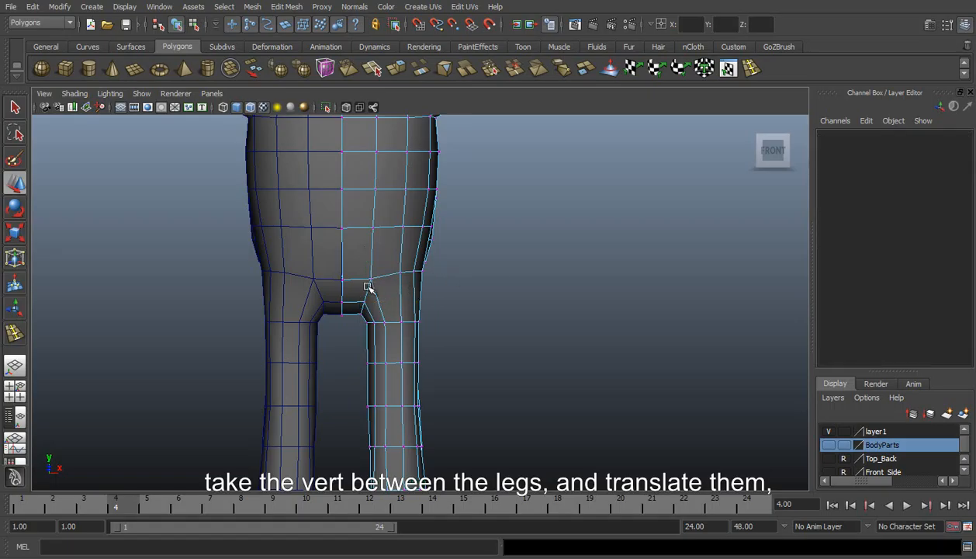
{"action": "left_click", "coordinate": [370, 279]}
{"action": "left_click_drag", "start_coordinate": [418, 280], "coordinate": [430, 277]}
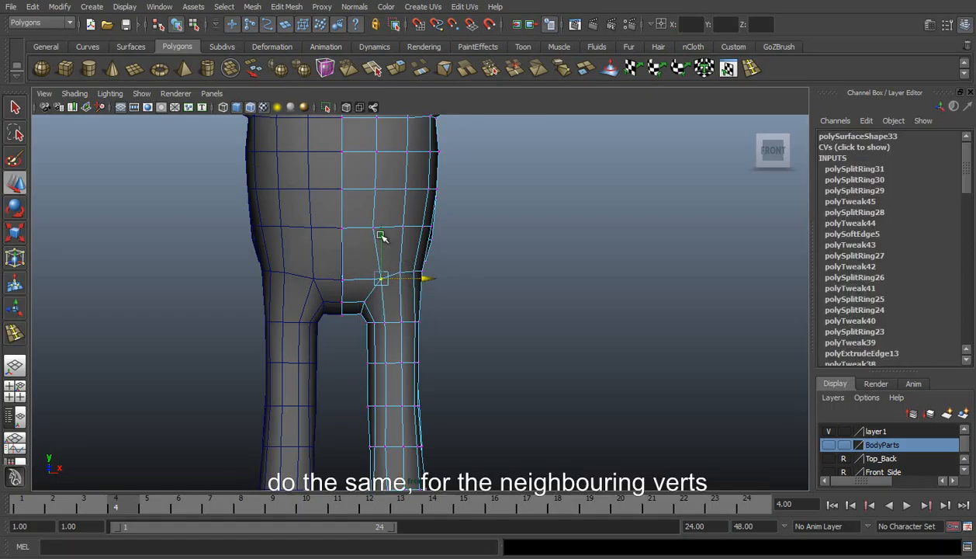
{"action": "left_click", "coordinate": [373, 228]}
{"action": "left_click_drag", "start_coordinate": [416, 231], "coordinate": [421, 229]}
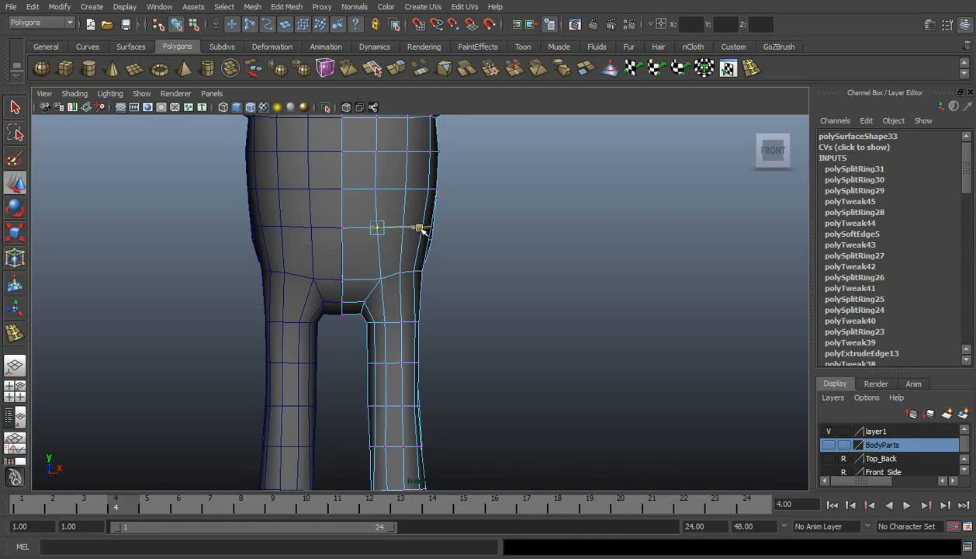
Adjust the front vertices from the hip up the outer torso sideways to smooth the belly's edge loop
{"action": "left_click", "coordinate": [382, 278]}
{"action": "left_click_drag", "start_coordinate": [430, 279], "coordinate": [462, 271]}
{"action": "left_click", "coordinate": [451, 236]}
{"action": "left_click", "coordinate": [414, 270]}
{"action": "left_click", "coordinate": [453, 241]}
{"action": "left_click_drag", "start_coordinate": [467, 225], "coordinate": [469, 224]}
{"action": "middle_click_drag", "start_coordinate": [453, 189], "coordinate": [461, 289], "text": "alt"}
{"action": "left_click", "coordinate": [436, 253]}
{"action": "left_click_drag", "start_coordinate": [485, 251], "coordinate": [488, 250]}
{"action": "left_click", "coordinate": [481, 310]}
{"action": "left_click", "coordinate": [439, 290]}
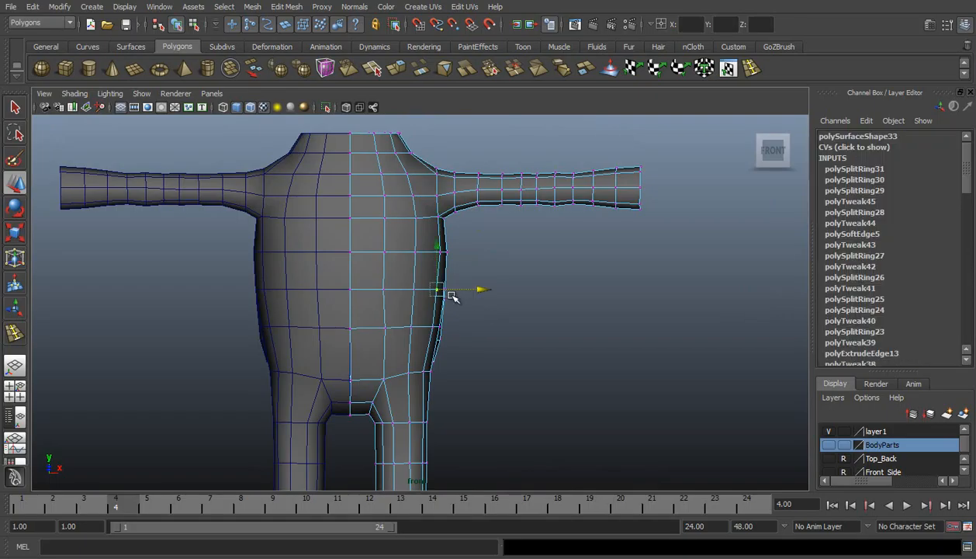
{"action": "key", "text": "q"}
{"action": "key", "text": "w"}
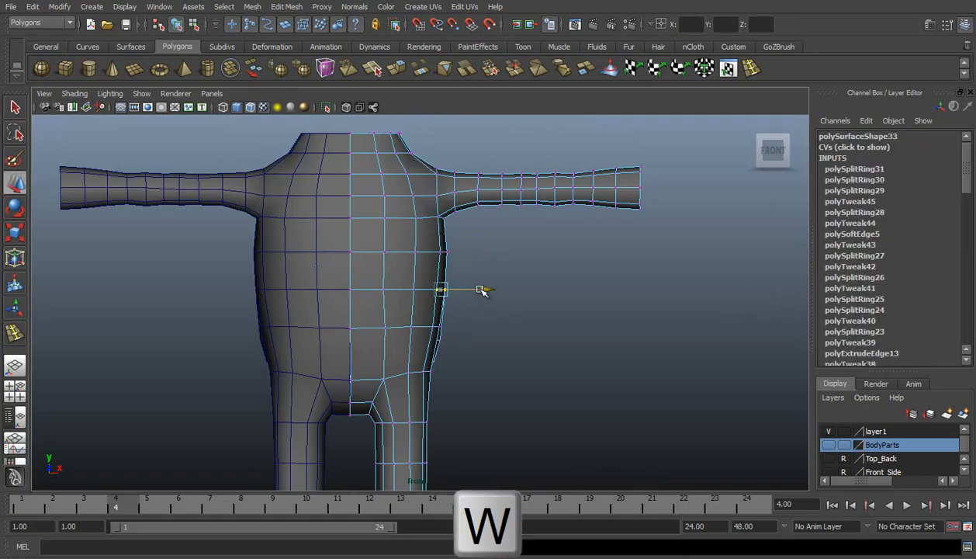
In the side view, adjust the belly's front vertex rows in depth to round the torso's front profile
{"action": "key", "text": "space"}
{"action": "left_click_drag", "start_coordinate": [407, 260], "coordinate": [445, 254]}
{"action": "left_click", "coordinate": [341, 290]}
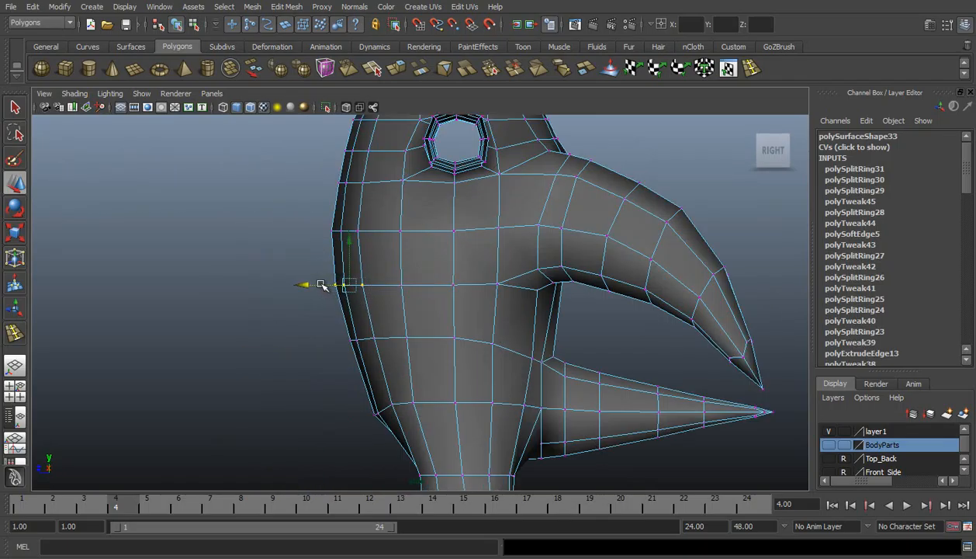
{"action": "left_click_drag", "start_coordinate": [348, 327], "coordinate": [373, 353]}
{"action": "left_click_drag", "start_coordinate": [329, 325], "coordinate": [386, 354]}
{"action": "left_click_drag", "start_coordinate": [319, 339], "coordinate": [322, 339]}
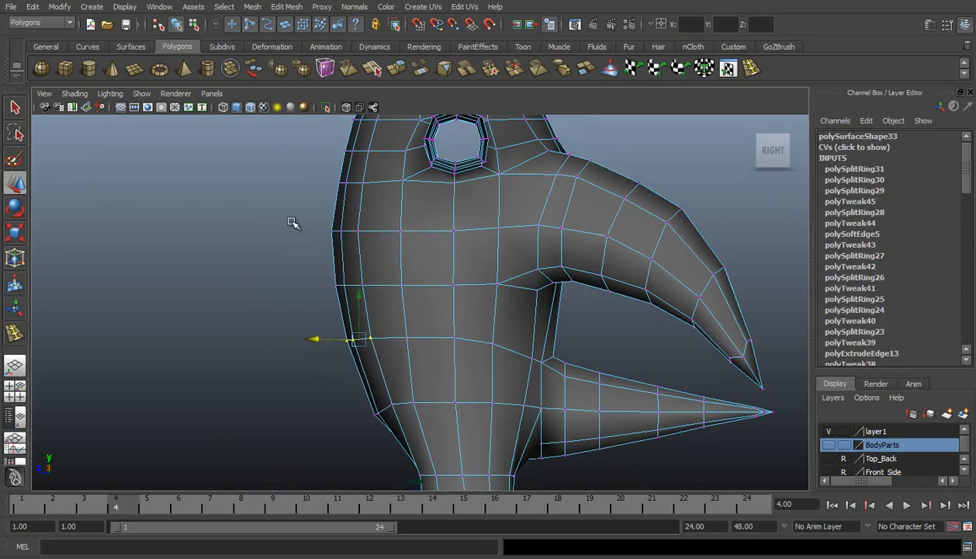
{"action": "left_click", "coordinate": [342, 231]}
{"action": "left_click_drag", "start_coordinate": [299, 230], "coordinate": [301, 230]}
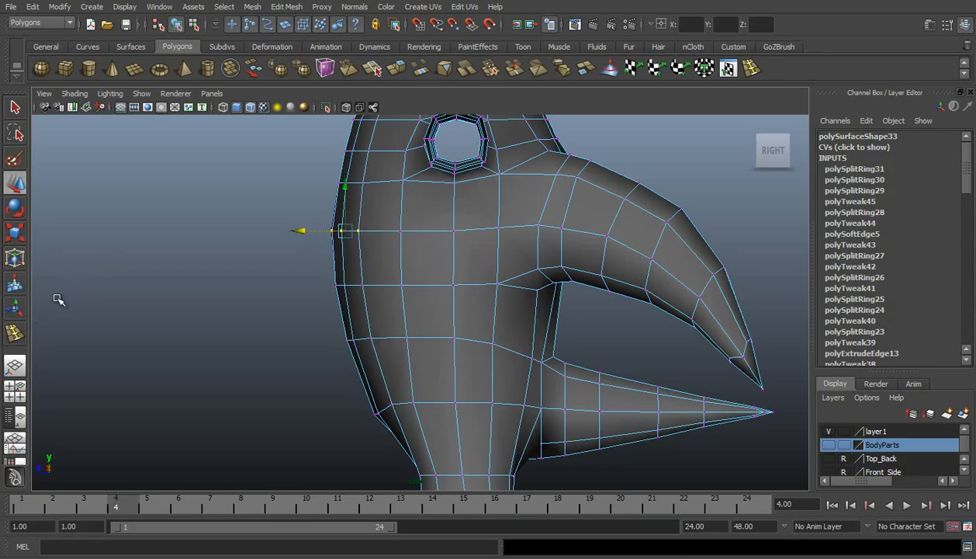
Return the half-body mesh to object mode in the perspective view and display it in smooth preview
{"action": "scroll", "coordinate": [155, 294], "scroll_direction": "down", "scroll_amount": 3}
{"action": "middle_click_drag", "start_coordinate": [490, 396], "coordinate": [404, 337], "text": "alt"}
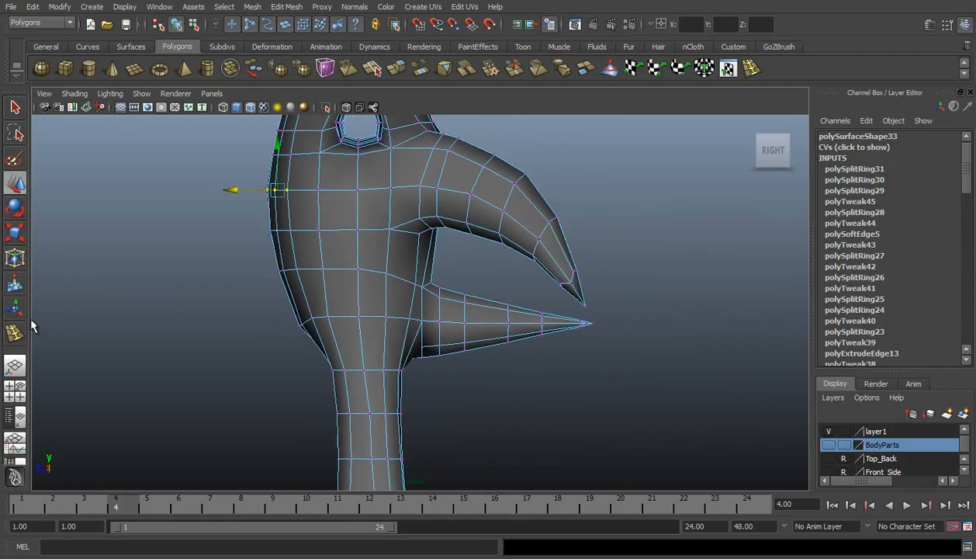
{"action": "left_click", "coordinate": [14, 366]}
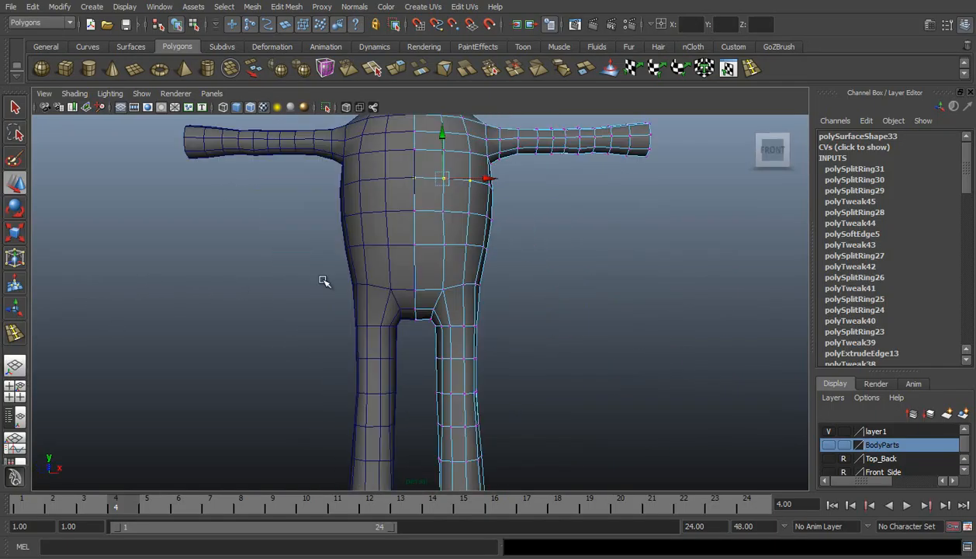
{"action": "left_click_drag", "start_coordinate": [419, 230], "coordinate": [432, 261], "text": "alt"}
{"action": "right_click_drag", "start_coordinate": [464, 248], "coordinate": [475, 236]}
{"action": "left_click", "coordinate": [464, 242]}
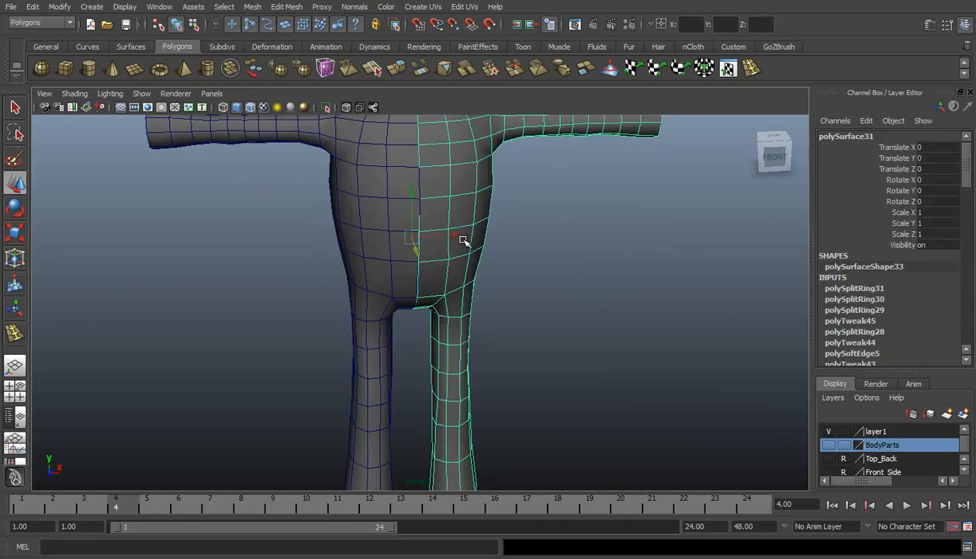
{"action": "left_click_drag", "start_coordinate": [472, 284], "coordinate": [459, 266], "text": "alt"}
{"action": "key", "text": "3"}
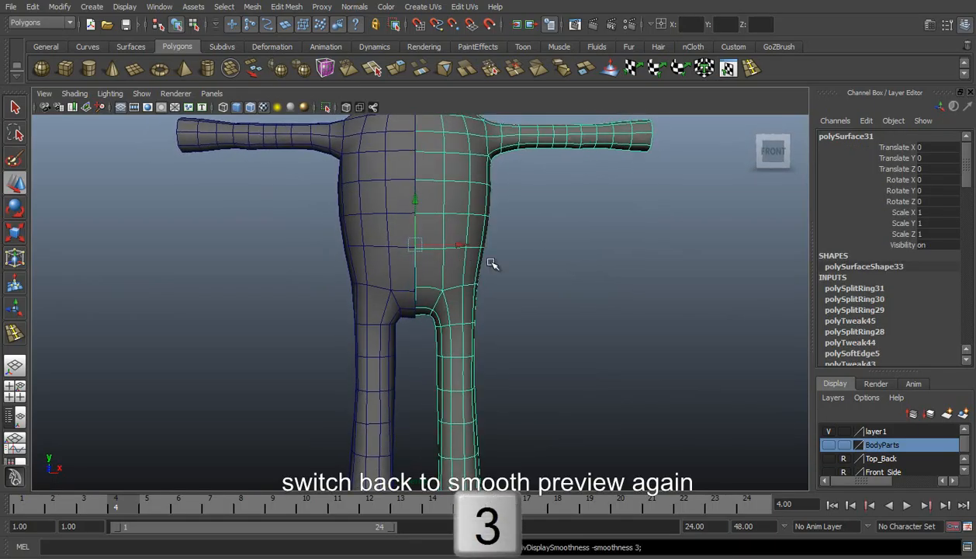
{"action": "left_click", "coordinate": [542, 273]}
{"action": "scroll", "coordinate": [542, 273], "scroll_direction": "down", "scroll_amount": 2}
{"action": "mouse_move", "coordinate": [536, 286]}
{"action": "left_mouse_down", "text": "alt"}
{"action": "mouse_move", "coordinate": [439, 299]}
{"action": "mouse_move", "coordinate": [535, 296]}
{"action": "left_mouse_up", "text": "alt"}
Delete the mirrored half of the body and save the scene
{"action": "left_click", "coordinate": [405, 256]}
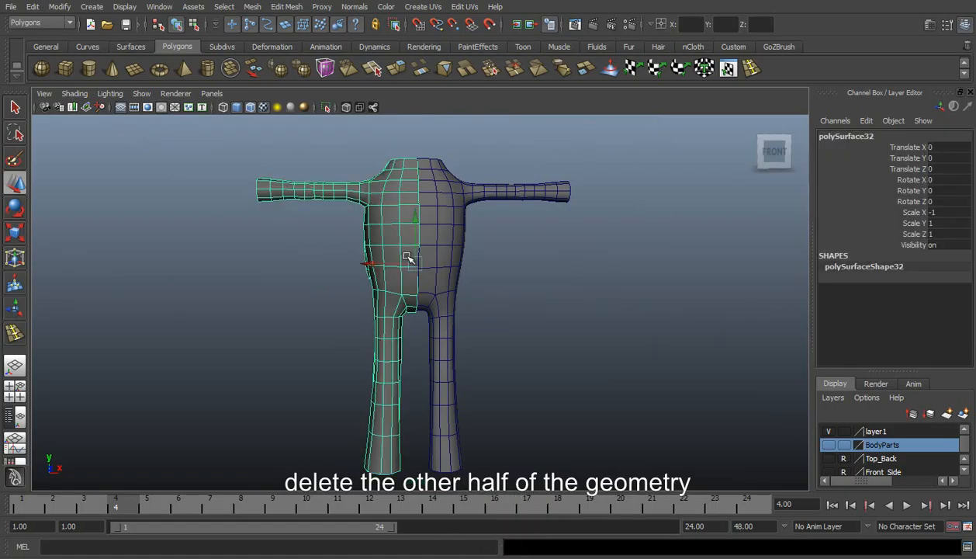
{"action": "key", "text": "Delete"}
{"action": "left_click_drag", "start_coordinate": [763, 377], "coordinate": [447, 307], "text": "alt"}
{"action": "key", "text": "q"}
{"action": "key", "text": "ctrl+s"}
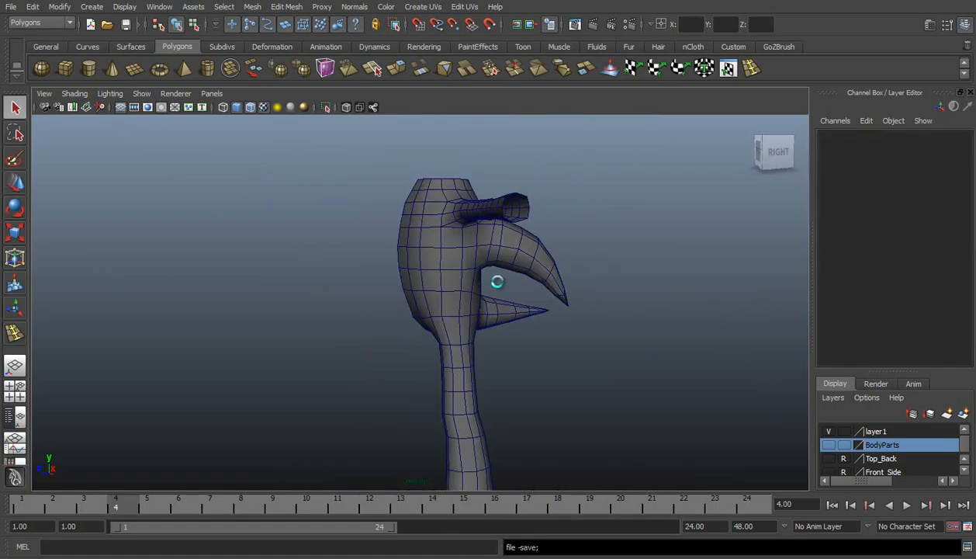
In the side view, move the vertices above the arm opening outward on its front and back sides
{"action": "left_click_drag", "start_coordinate": [588, 308], "coordinate": [545, 282], "text": "alt"}
{"action": "key", "text": "space"}
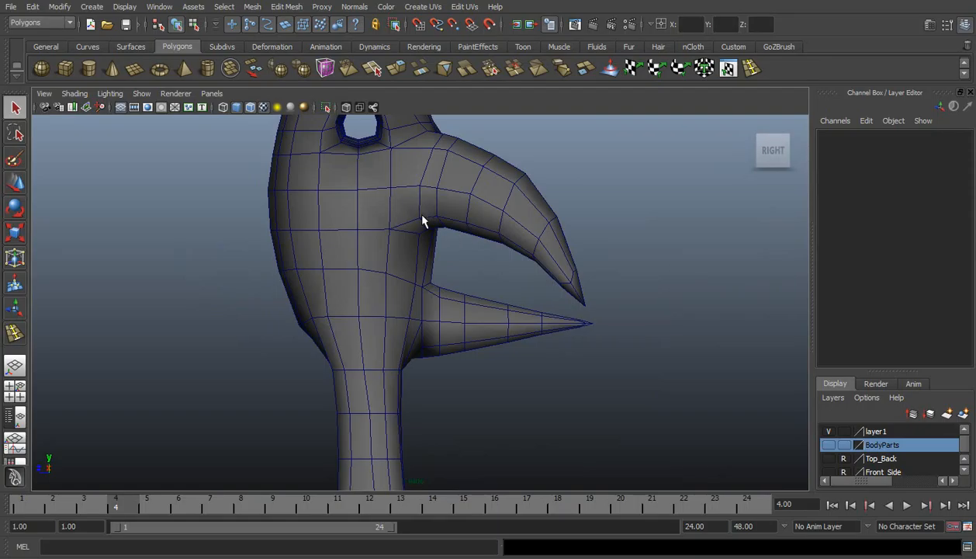
{"action": "middle_click_drag", "start_coordinate": [423, 221], "coordinate": [450, 319], "text": "alt"}
{"action": "scroll", "coordinate": [440, 254], "scroll_direction": "up", "scroll_amount": 2}
{"action": "right_click_drag", "start_coordinate": [445, 250], "coordinate": [417, 220]}
{"action": "key", "text": "w"}
{"action": "left_click", "coordinate": [412, 194]}
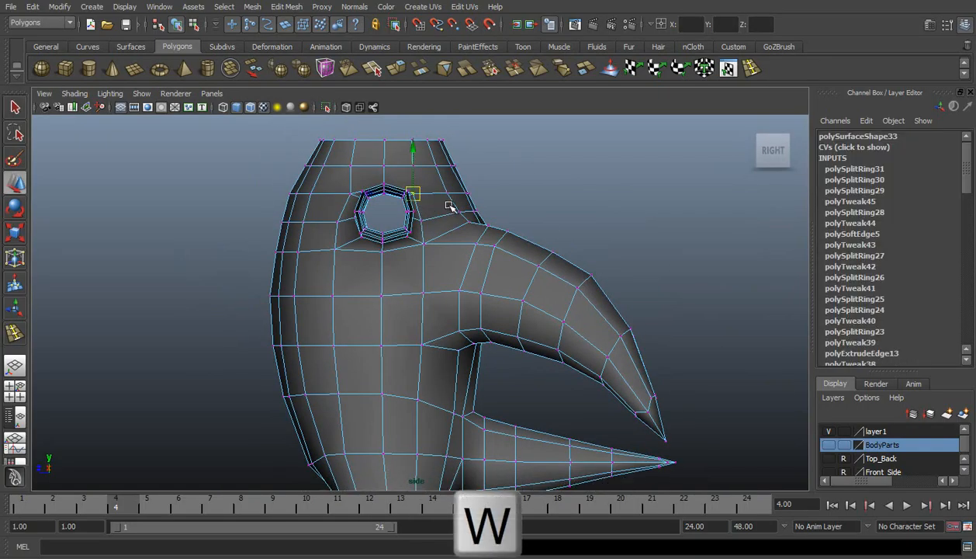
{"action": "left_click_drag", "start_coordinate": [363, 193], "coordinate": [313, 190]}
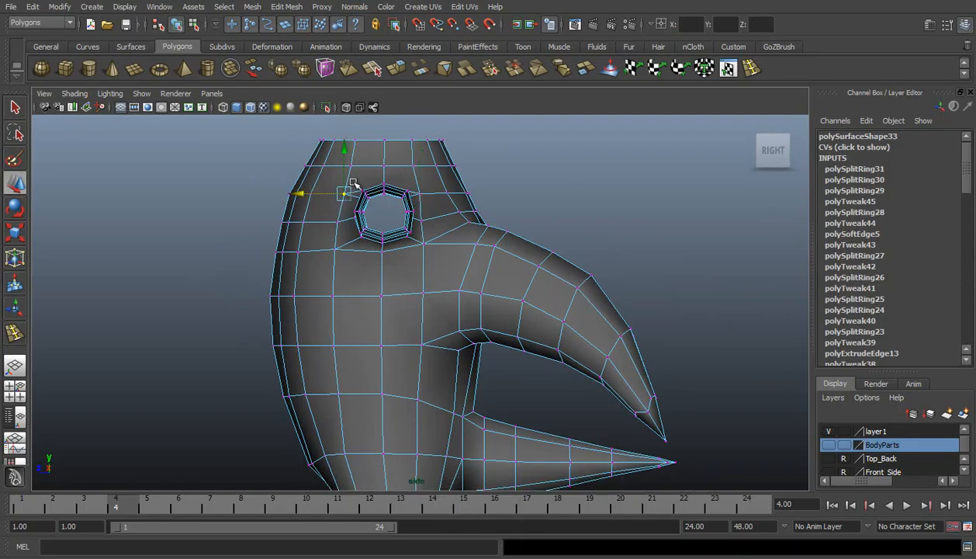
Align the vertical edge line behind the arm opening by shifting its vertices from the neck down to the upper torso
{"action": "left_click", "coordinate": [420, 219]}
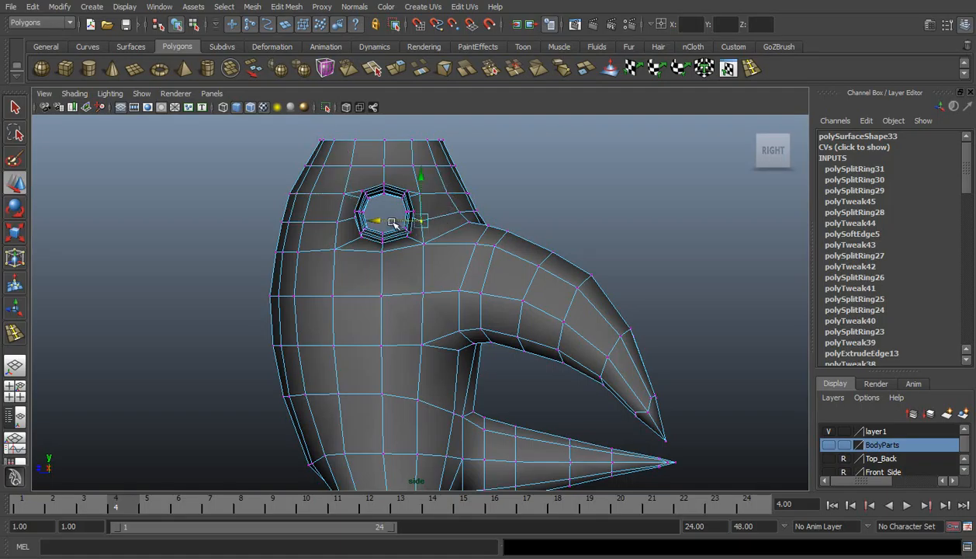
{"action": "left_click_drag", "start_coordinate": [387, 222], "coordinate": [393, 221]}
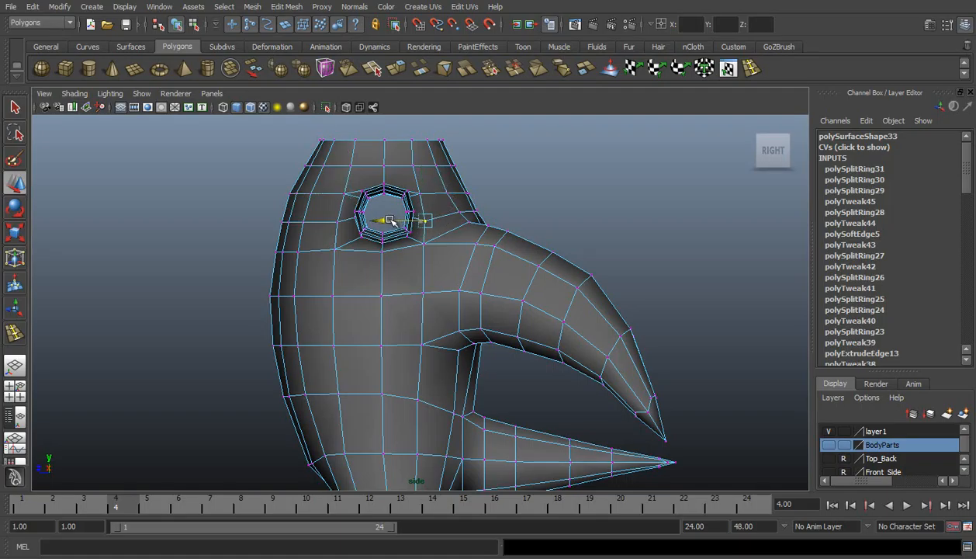
{"action": "left_click", "coordinate": [409, 143]}
{"action": "left_click_drag", "start_coordinate": [393, 141], "coordinate": [390, 141]}
{"action": "left_click", "coordinate": [422, 243]}
{"action": "left_click_drag", "start_coordinate": [402, 242], "coordinate": [404, 244]}
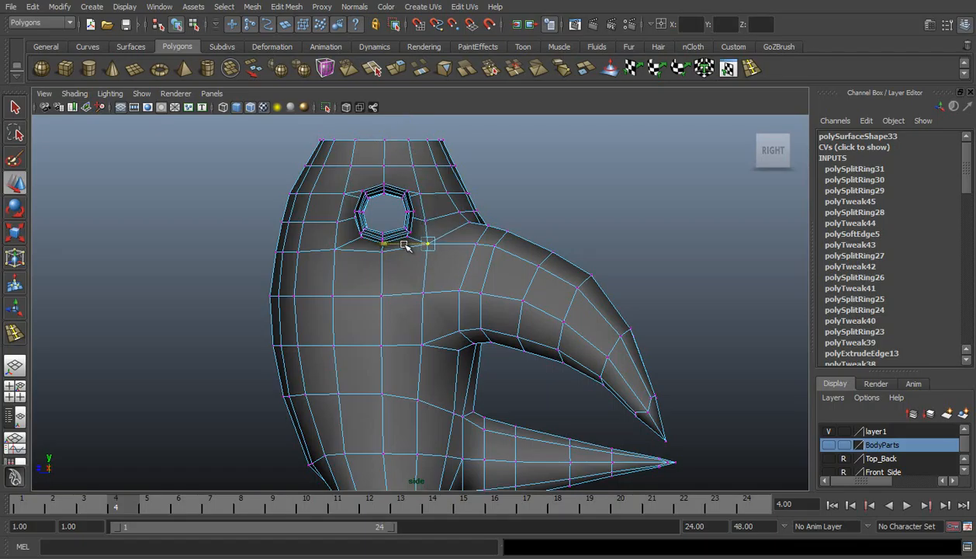
{"action": "left_click", "coordinate": [425, 293]}
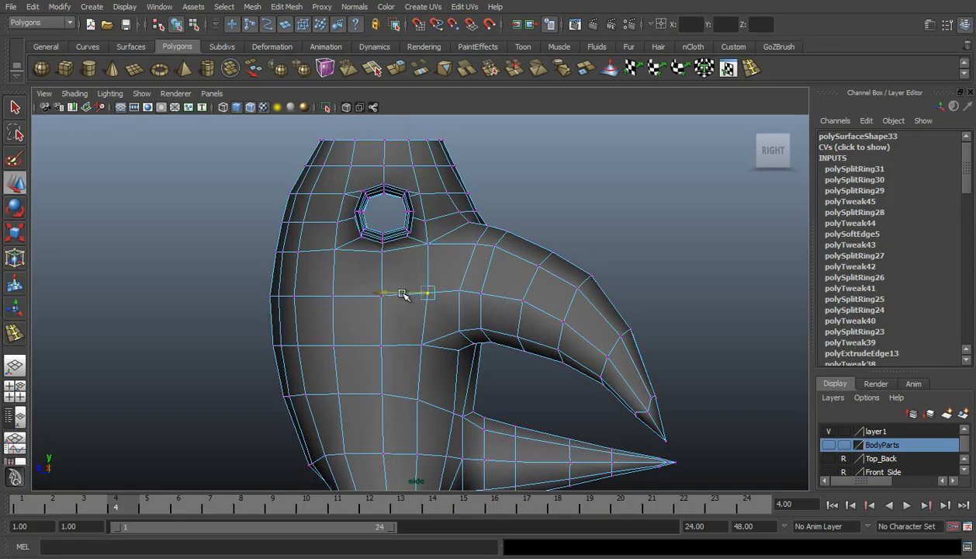
{"action": "left_click_drag", "start_coordinate": [401, 293], "coordinate": [399, 293]}
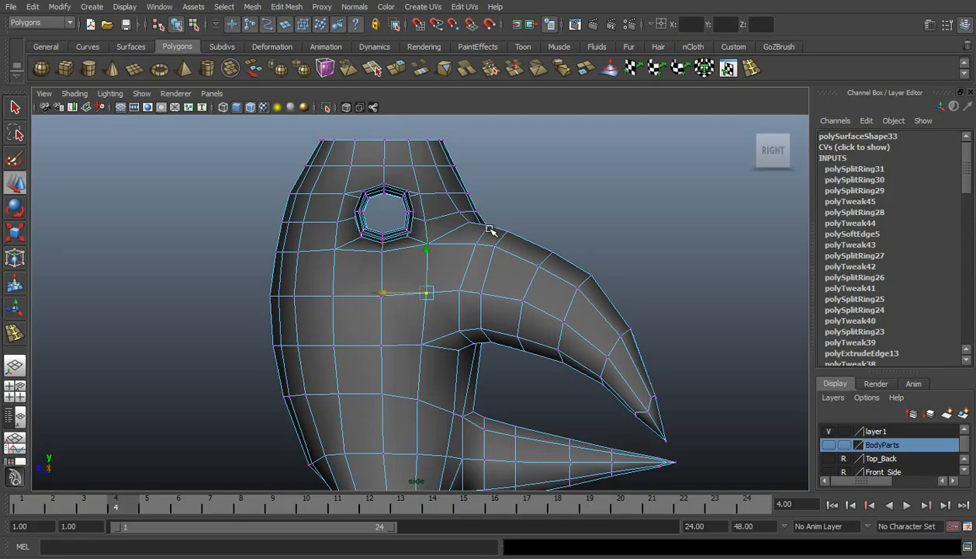
From the back, lower the centre-line vertex and its neighbour below the back spike to neaten the form
{"action": "left_click", "coordinate": [14, 365]}
{"action": "left_click_drag", "start_coordinate": [566, 363], "coordinate": [342, 272], "text": "alt"}
{"action": "right_click", "coordinate": [481, 347]}
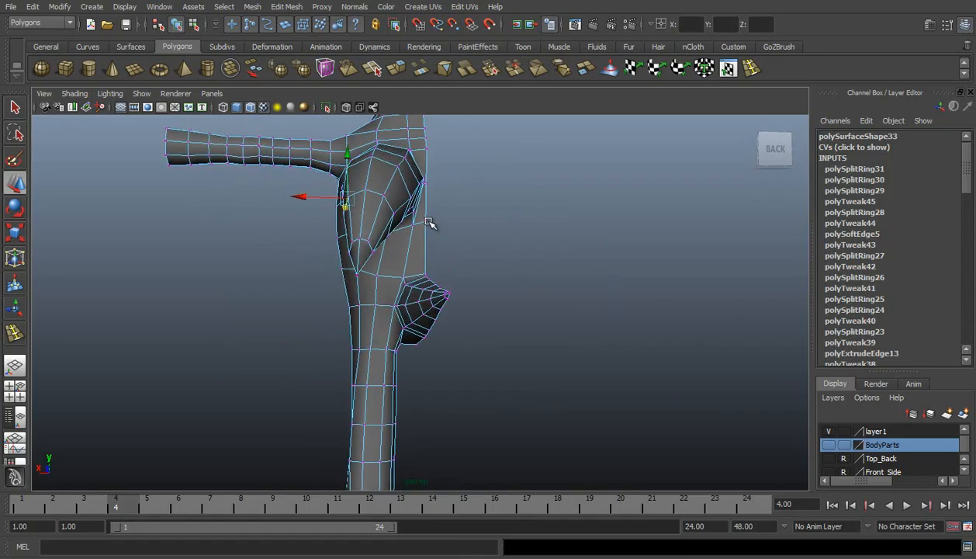
{"action": "left_click", "coordinate": [426, 223]}
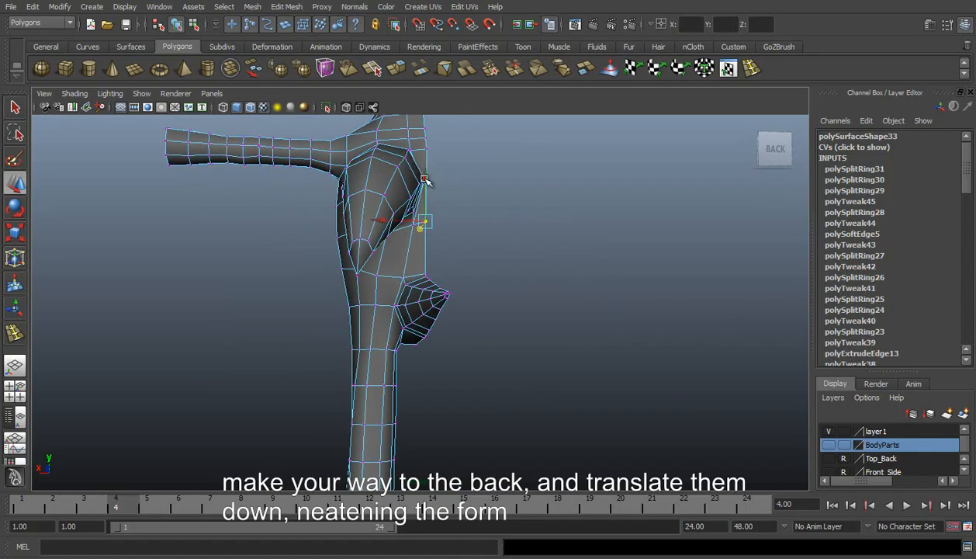
{"action": "left_click", "coordinate": [446, 194]}
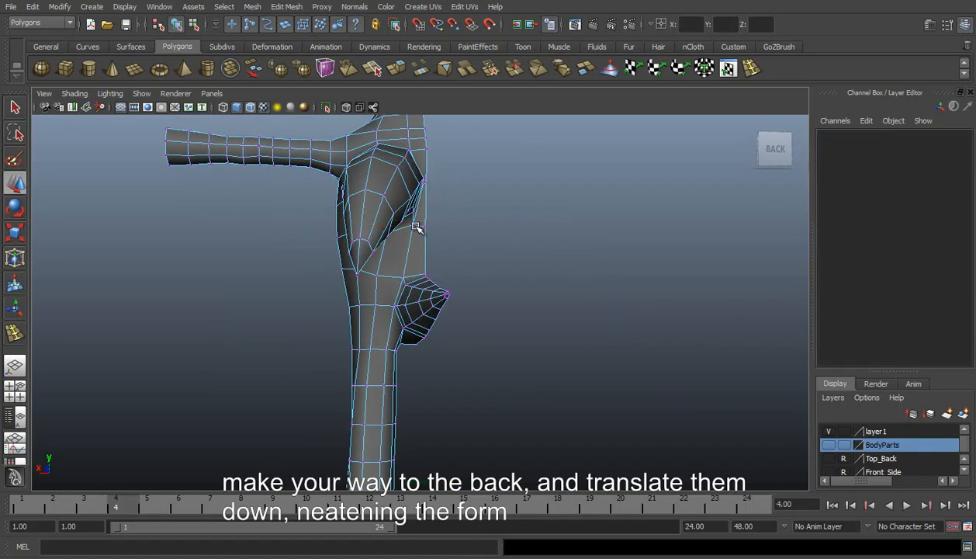
{"action": "left_click", "coordinate": [415, 226]}
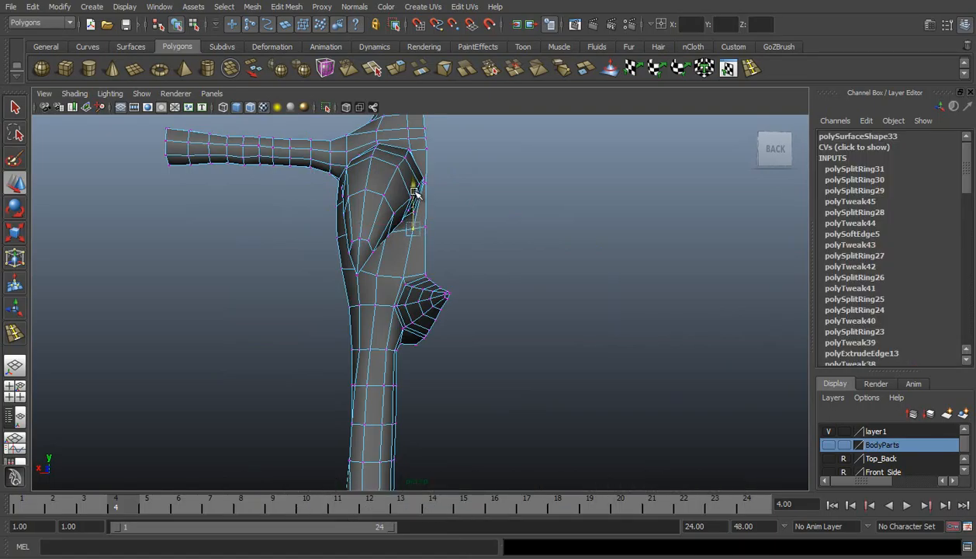
Raise the torso's side vertices and the neighbouring vertex above the tail to straighten their horizontal edge loop
{"action": "scroll", "coordinate": [416, 192], "scroll_direction": "up", "scroll_amount": 3}
{"action": "left_click_drag", "start_coordinate": [425, 233], "coordinate": [482, 268], "text": "alt"}
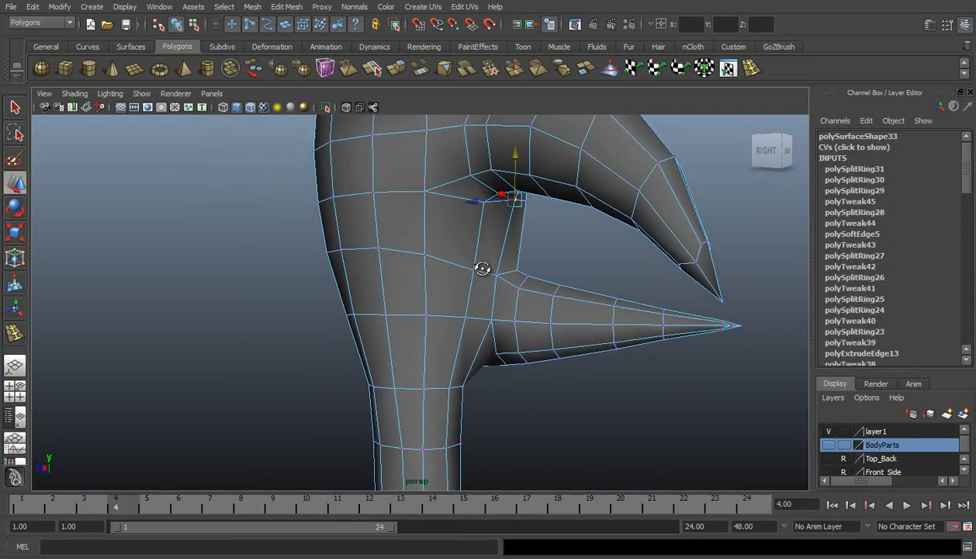
{"action": "left_click", "coordinate": [474, 270]}
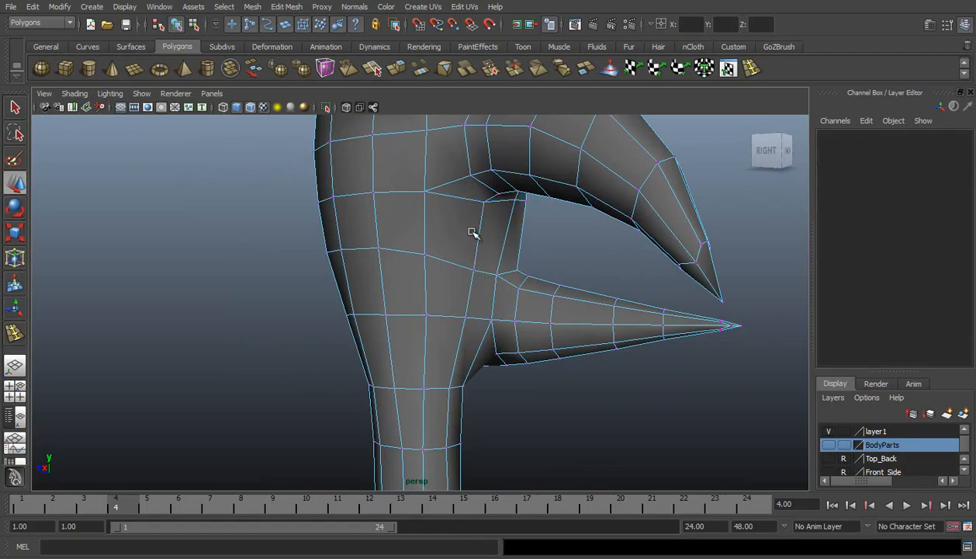
{"action": "left_click", "coordinate": [473, 270]}
{"action": "left_click_drag", "start_coordinate": [475, 242], "coordinate": [476, 221]}
{"action": "left_click", "coordinate": [425, 253]}
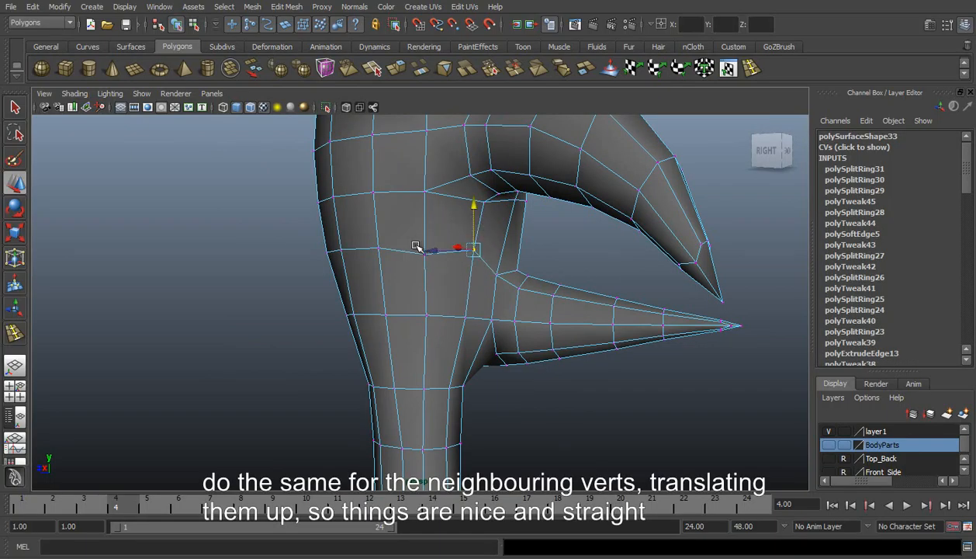
{"action": "left_click_drag", "start_coordinate": [428, 222], "coordinate": [425, 215]}
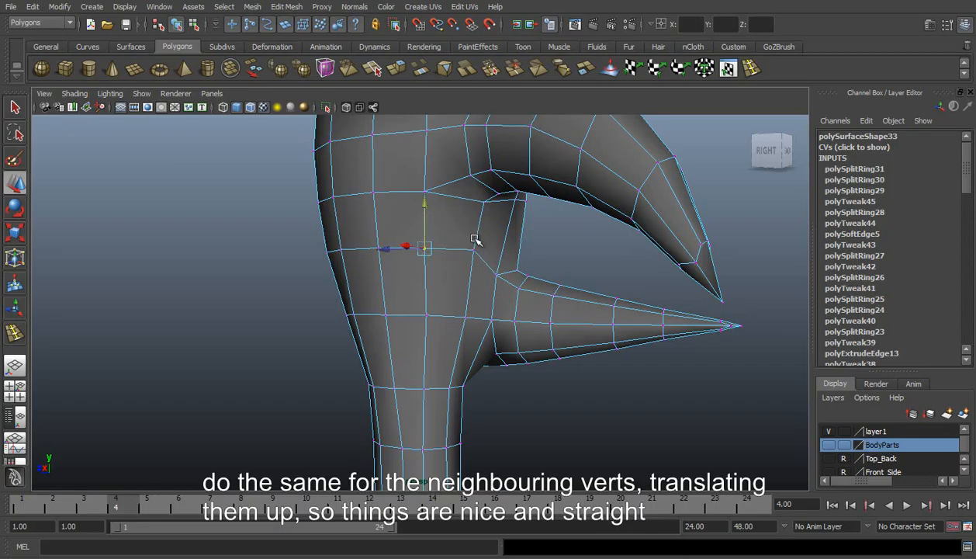
{"action": "left_click", "coordinate": [497, 271]}
{"action": "left_click_drag", "start_coordinate": [505, 223], "coordinate": [484, 225]}
Scale the vertices between the back spike and the tail base to level them with the torso loop
{"action": "key", "text": "r"}
{"action": "left_click_drag", "start_coordinate": [466, 181], "coordinate": [455, 203]}
{"action": "left_click_drag", "start_coordinate": [541, 217], "coordinate": [466, 211], "text": "alt"}
{"action": "left_click", "coordinate": [458, 208]}
{"action": "left_click", "coordinate": [396, 196]}
{"action": "left_click", "coordinate": [415, 195], "text": "shift"}
{"action": "left_click_drag", "start_coordinate": [405, 135], "coordinate": [396, 177]}
{"action": "left_click", "coordinate": [454, 245]}
{"action": "left_click_drag", "start_coordinate": [454, 245], "coordinate": [509, 272], "text": "alt"}
Bring up the side view of the torso and tail with the Front_Side reference layer visible
{"action": "key", "text": "space"}
{"action": "middle_click_drag", "start_coordinate": [507, 370], "coordinate": [472, 255], "text": "alt"}
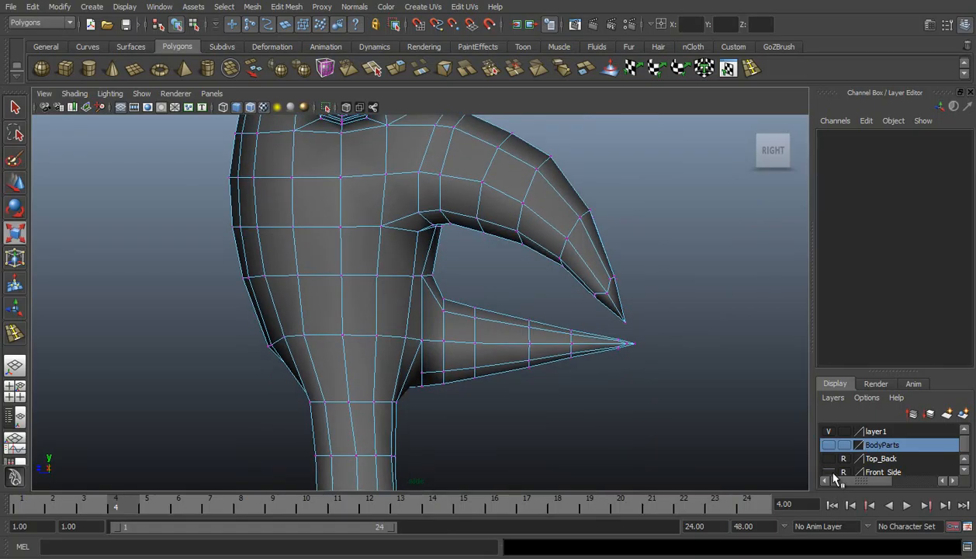
{"action": "left_click", "coordinate": [828, 472]}
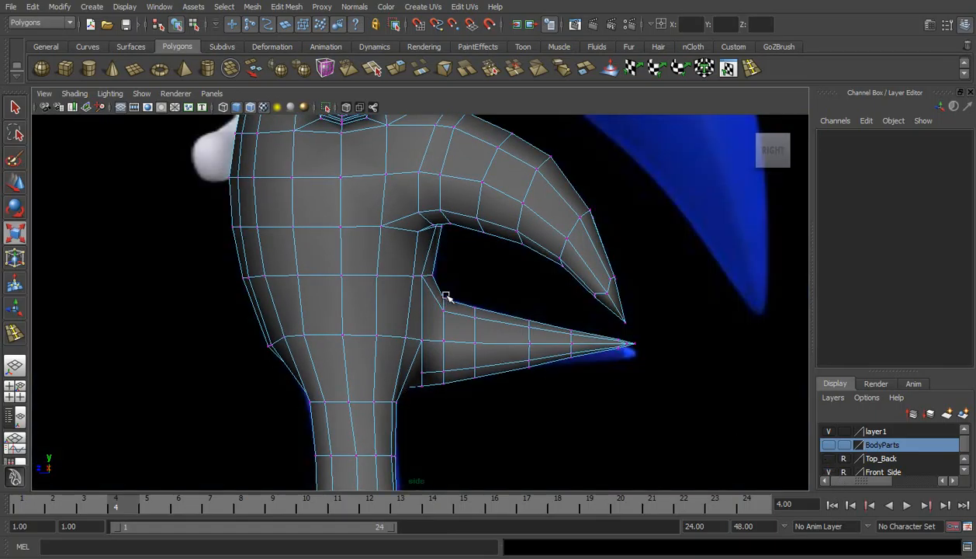
Rotate the first two vertical vertex loops at the tail's base slightly so they line up with the side reference
{"action": "scroll", "coordinate": [437, 293], "scroll_direction": "up", "scroll_amount": 2}
{"action": "left_click", "coordinate": [450, 306]}
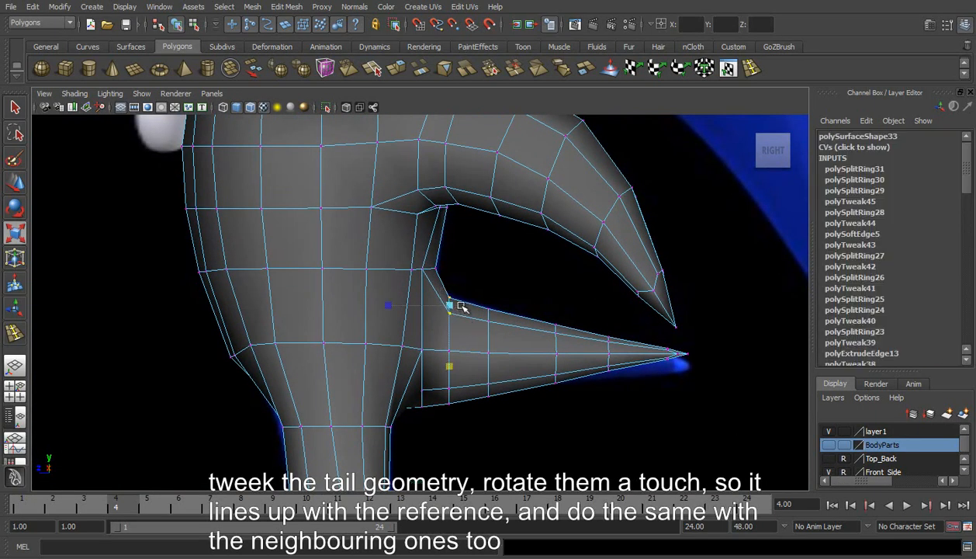
{"action": "left_click_drag", "start_coordinate": [431, 278], "coordinate": [464, 416]}
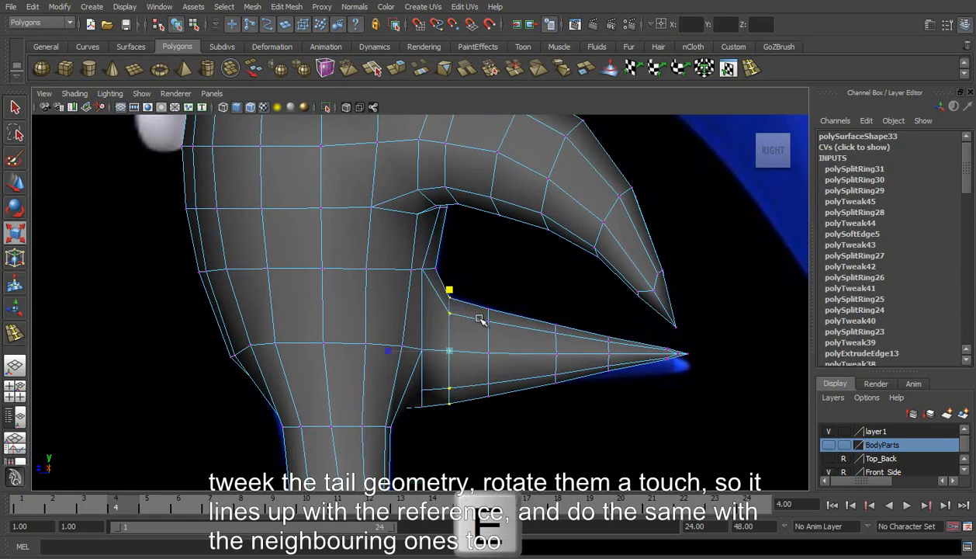
{"action": "key", "text": "e"}
{"action": "left_click_drag", "start_coordinate": [485, 302], "coordinate": [492, 308]}
{"action": "left_click_drag", "start_coordinate": [468, 267], "coordinate": [512, 439]}
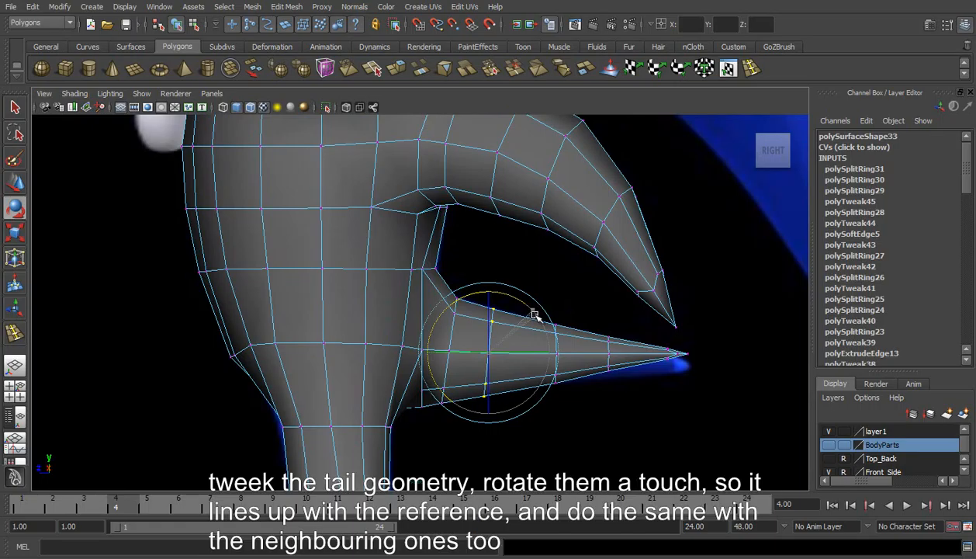
{"action": "left_click", "coordinate": [464, 259]}
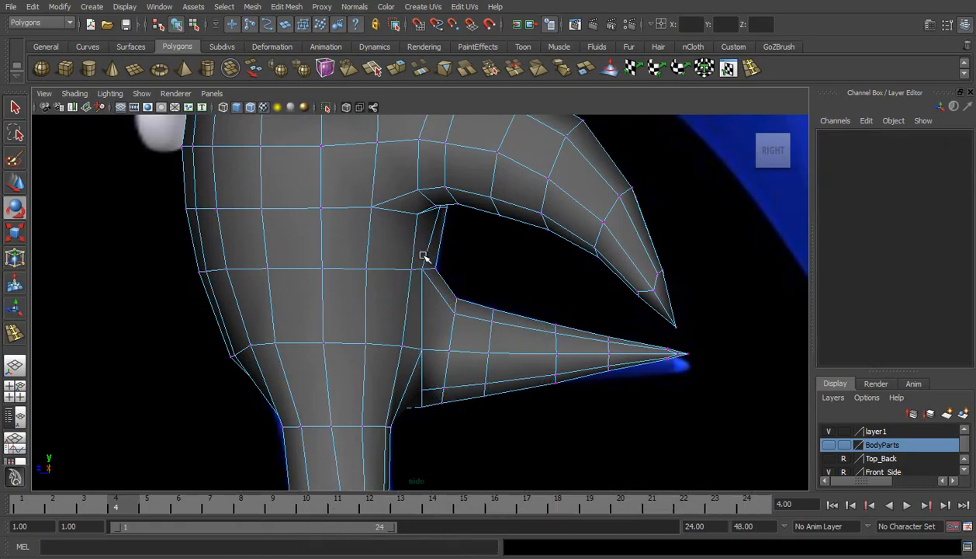
Shift the vertices on the horizontal torso loop just above the tail along the depth axis to match the reference and even their spacing
{"action": "left_click_drag", "start_coordinate": [431, 268], "coordinate": [452, 288]}
{"action": "key", "text": "q"}
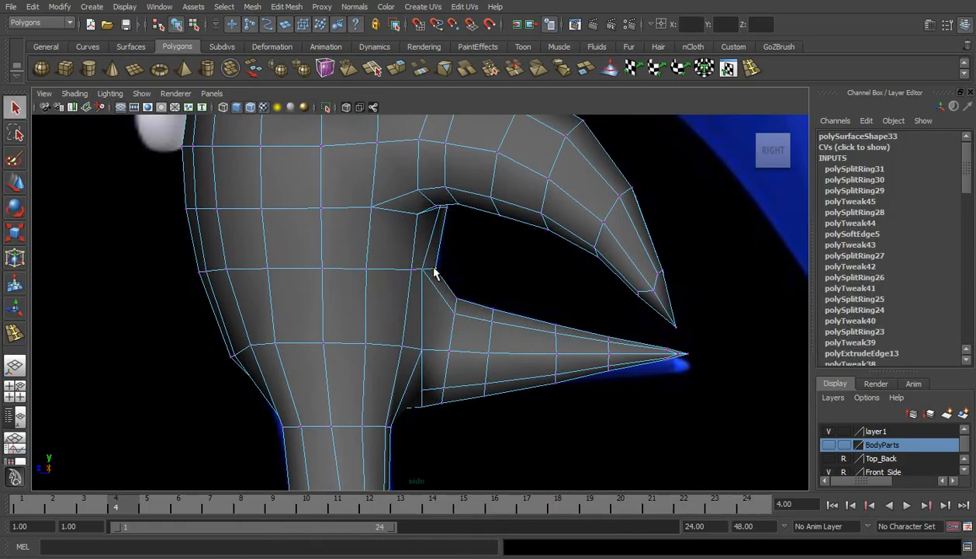
{"action": "left_click", "coordinate": [422, 268]}
{"action": "key", "text": "w"}
{"action": "left_click_drag", "start_coordinate": [449, 244], "coordinate": [414, 283]}
{"action": "left_click", "coordinate": [459, 260]}
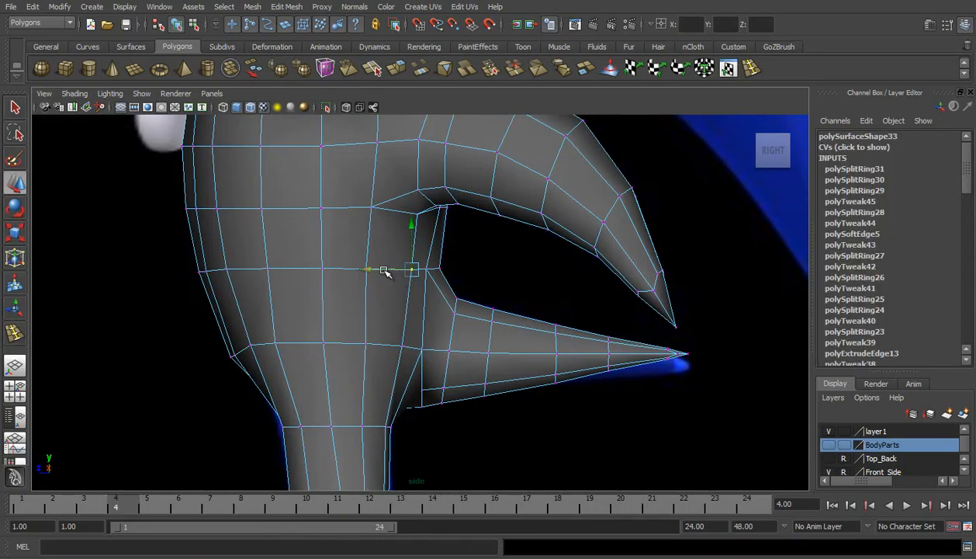
{"action": "middle_click_drag", "start_coordinate": [362, 294], "coordinate": [319, 267]}
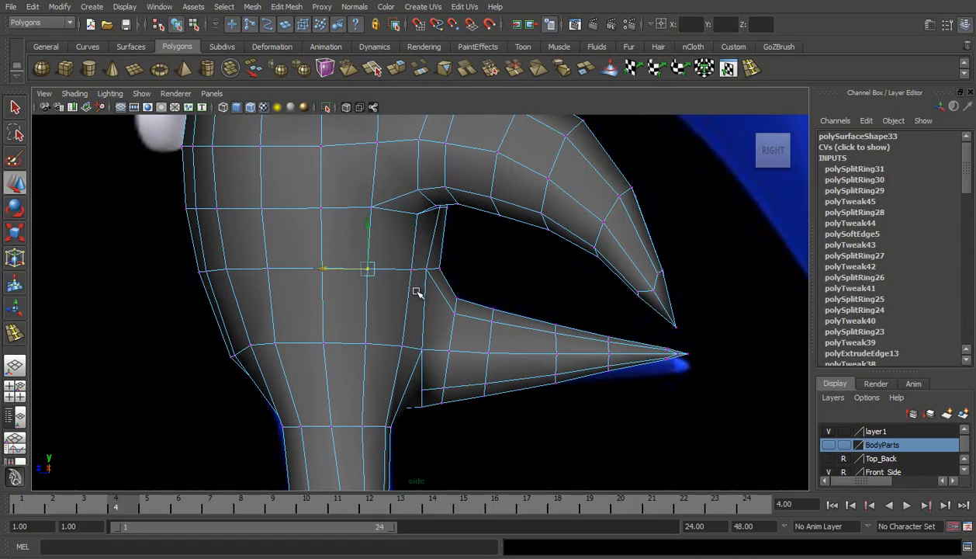
From below in the perspective view, shift two neighbouring underside vertices between the spike and the leg sideways to smooth their edge line
{"action": "left_click", "coordinate": [14, 366]}
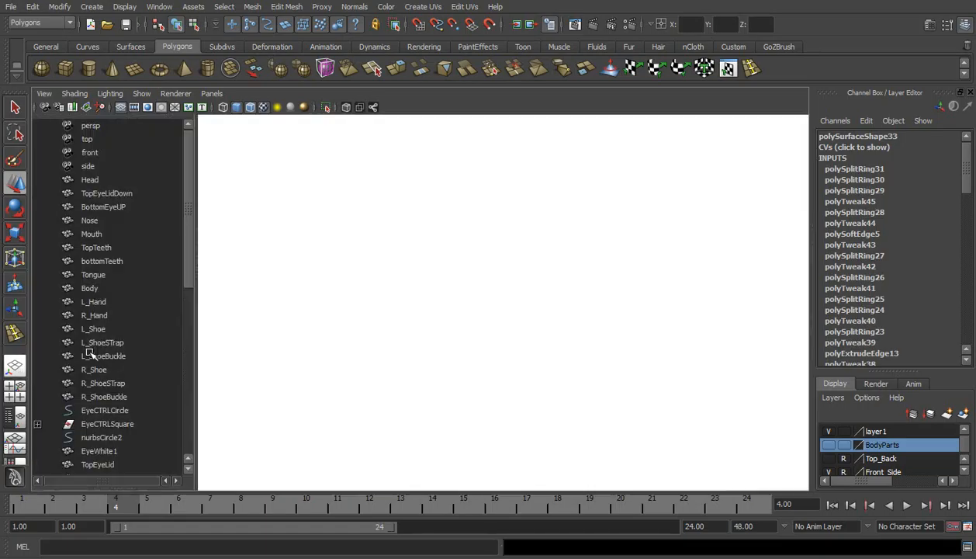
{"action": "left_click_drag", "start_coordinate": [491, 323], "coordinate": [409, 294], "text": "alt"}
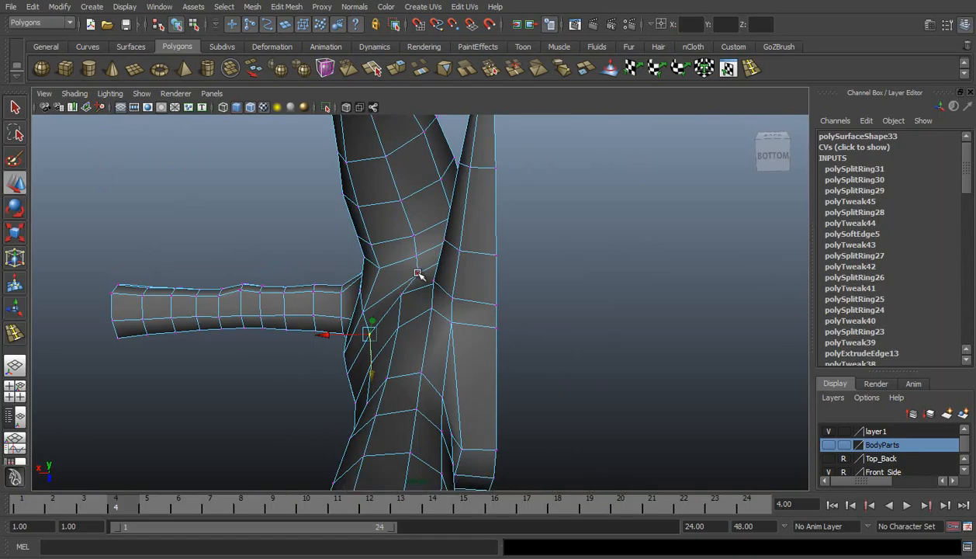
{"action": "left_click", "coordinate": [417, 272]}
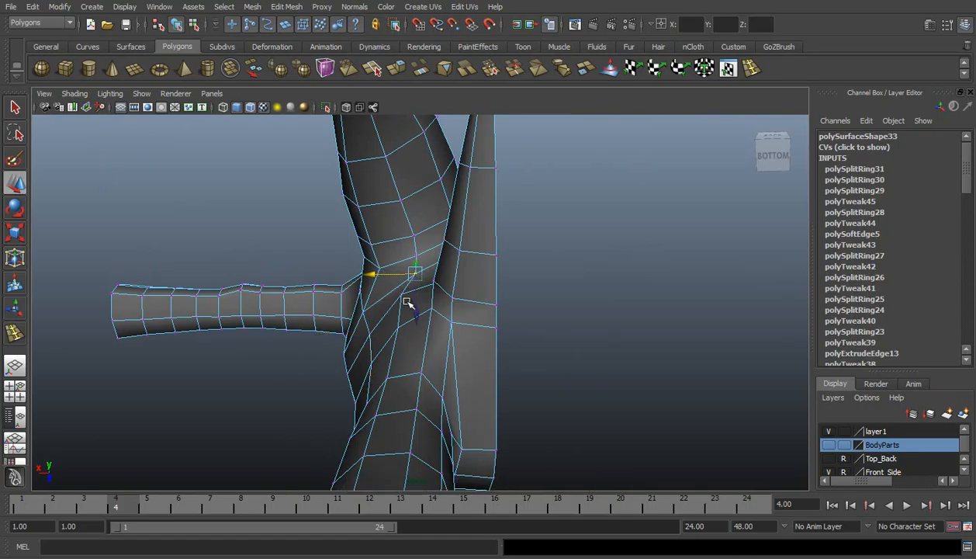
{"action": "left_click", "coordinate": [401, 295]}
{"action": "left_click_drag", "start_coordinate": [363, 293], "coordinate": [369, 295]}
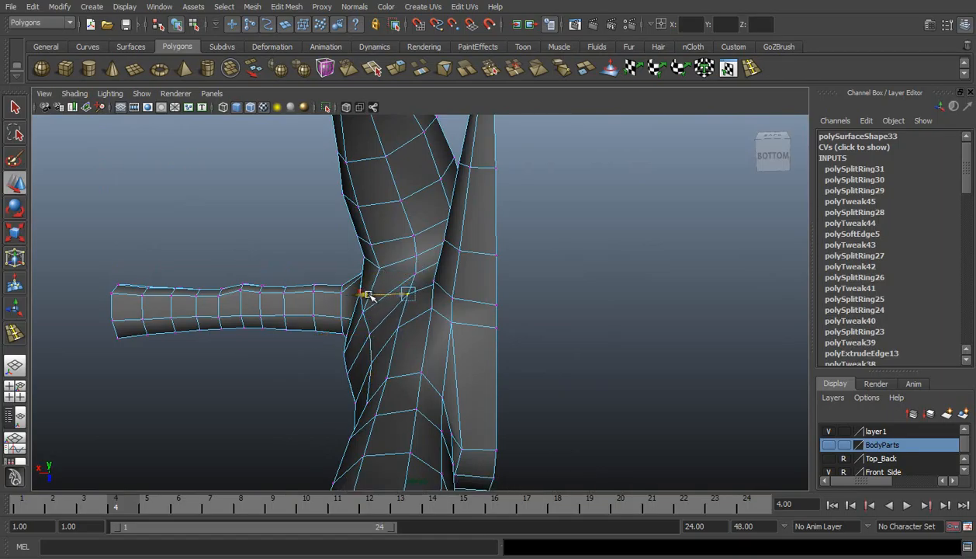